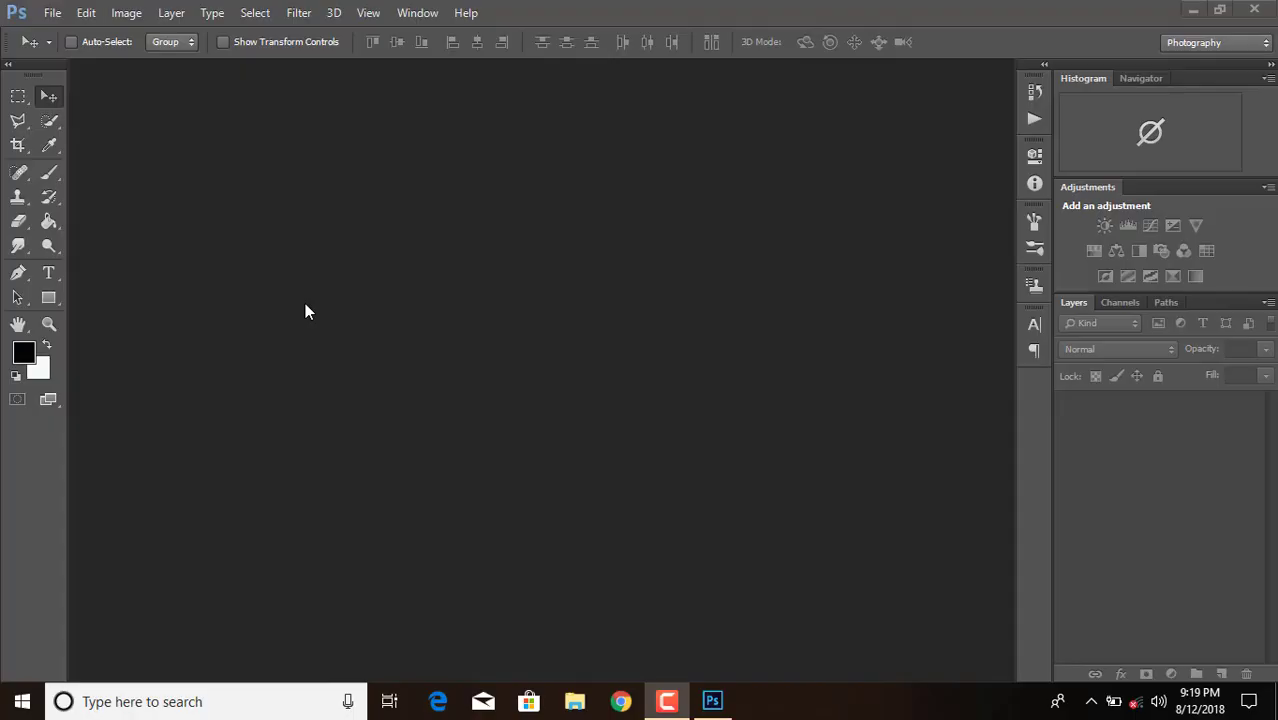
Open image (1).jpeg, the man in a white shirt, from the Stocks folder.
left_click(58, 16)
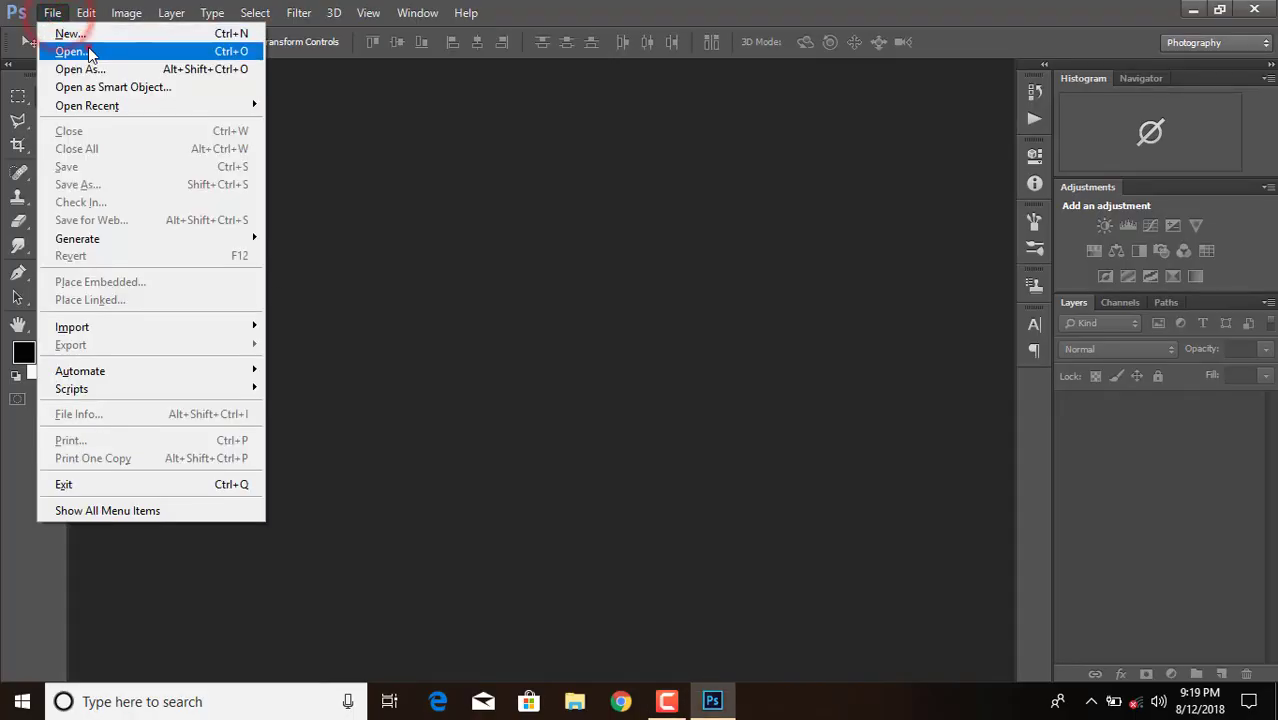
left_click(86, 48)
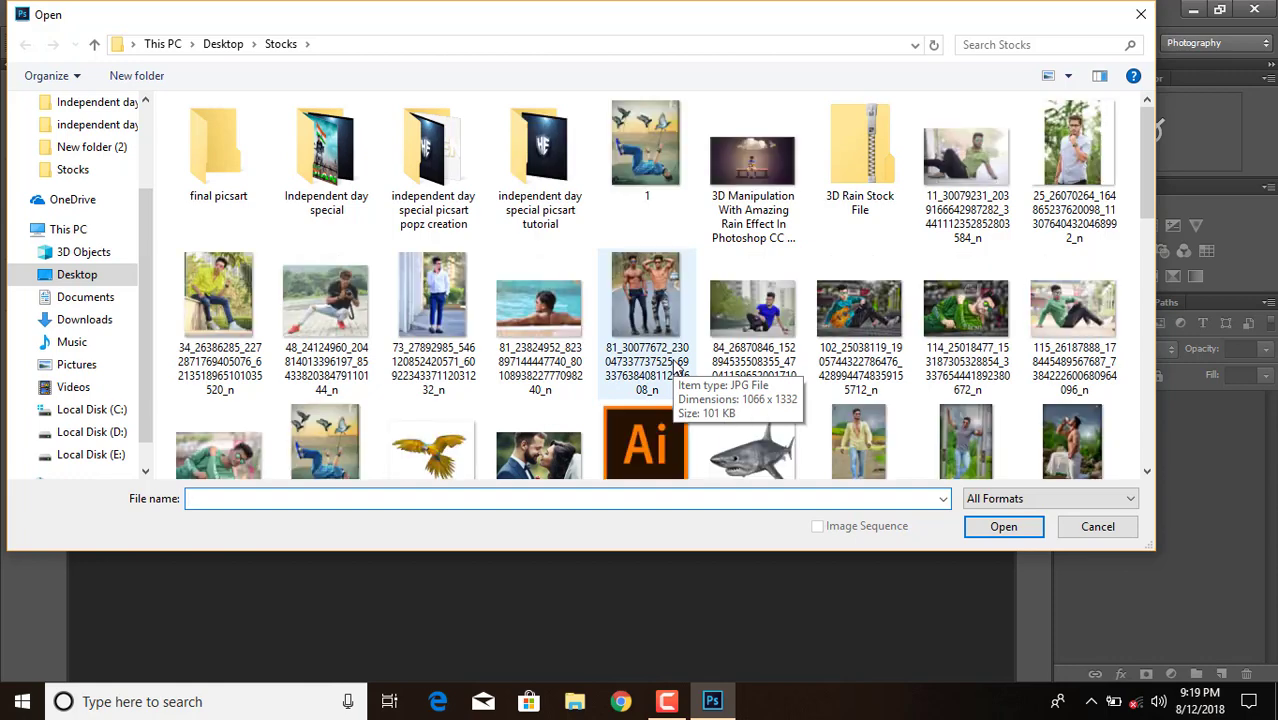
scroll(680, 366, "down", 1)
scroll(680, 366, "down", 2)
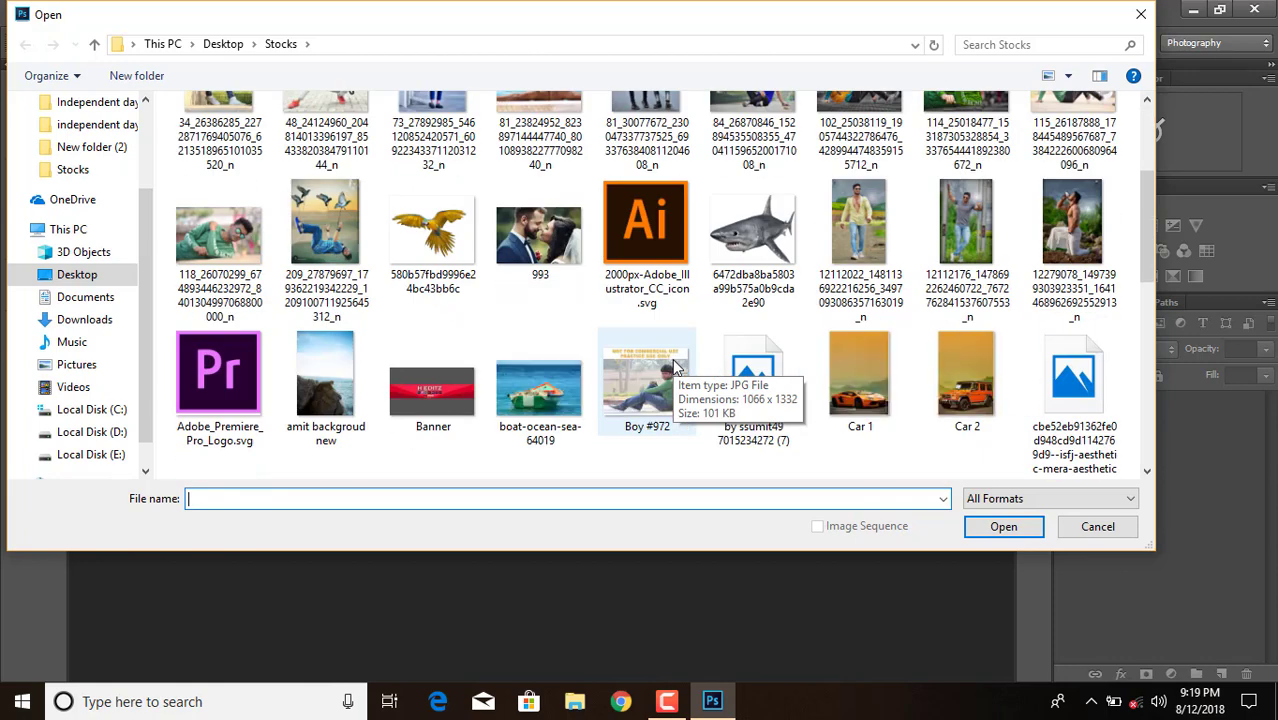
scroll(676, 367, "down", 2)
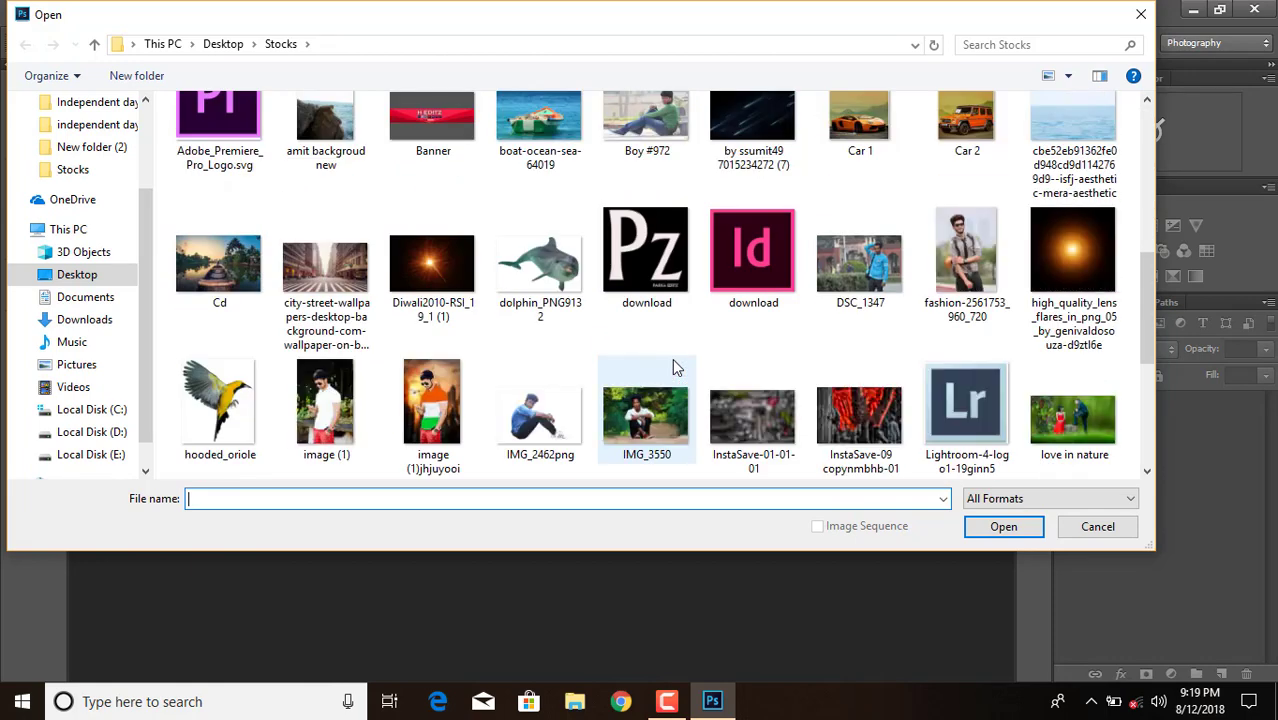
scroll(672, 366, "down", 2)
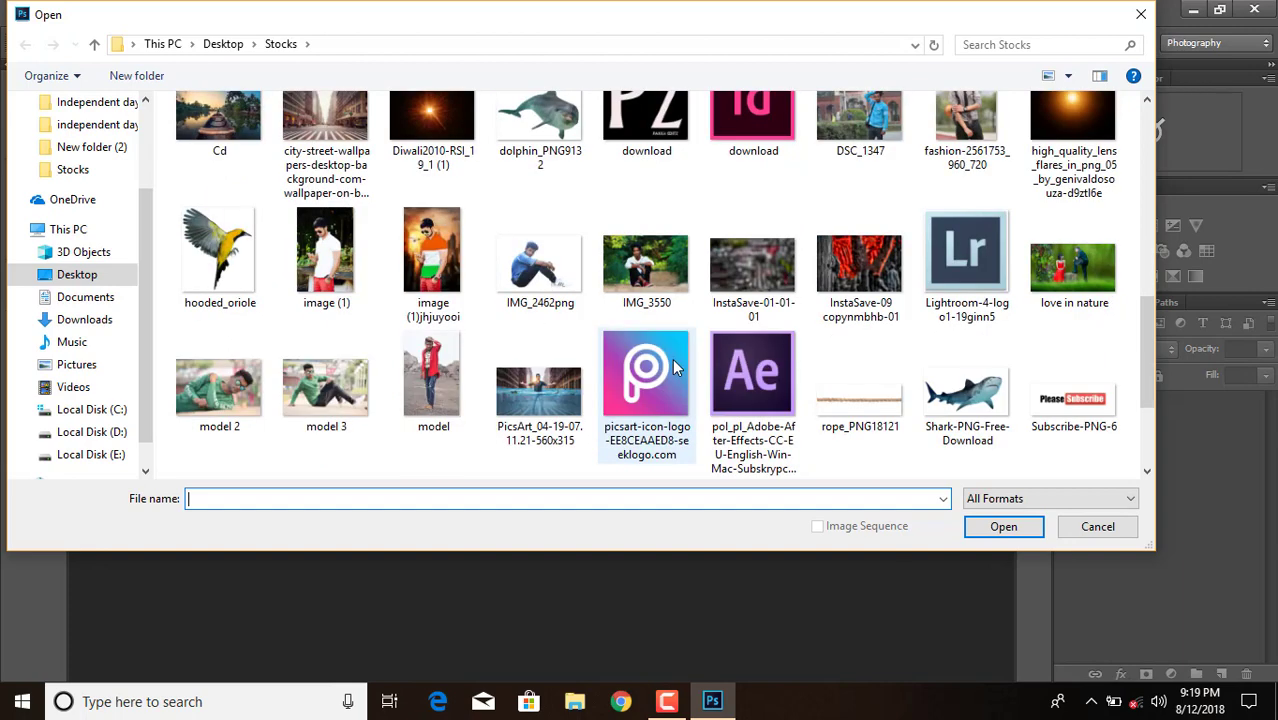
double_click(321, 248)
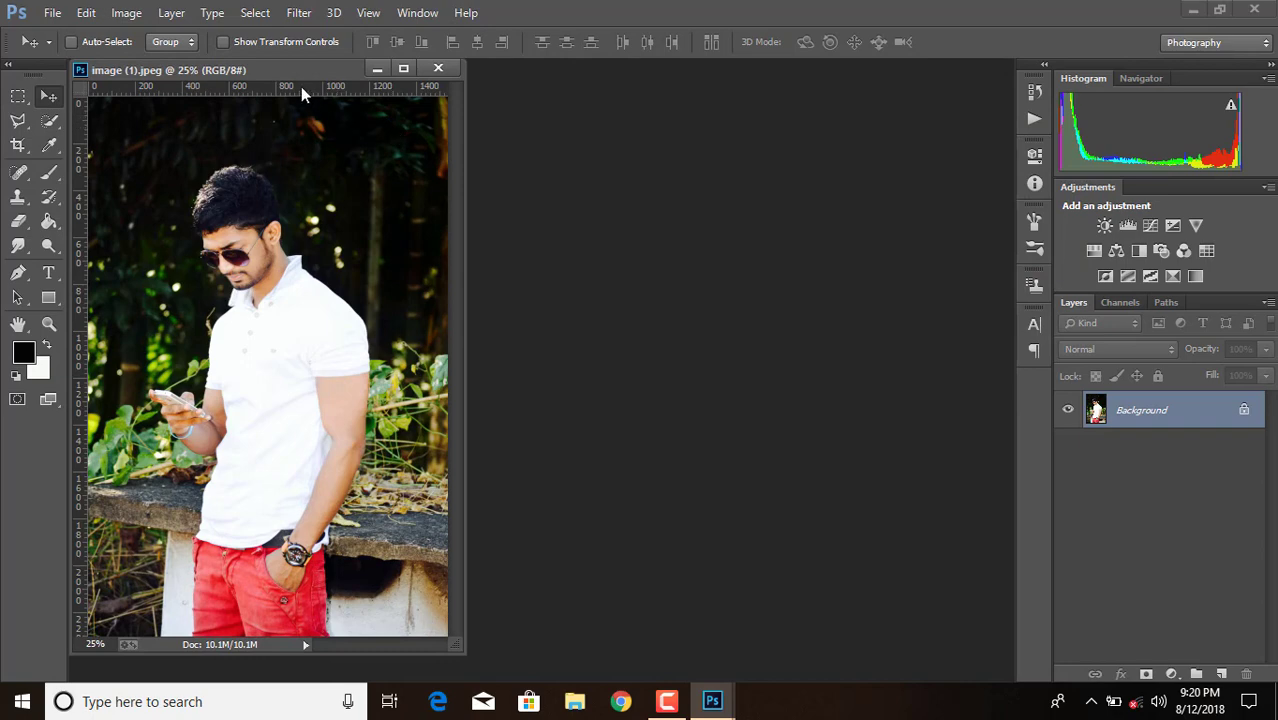
Dock the photo, unlock the Background into Layer 0, and zoom in with the Pen tool.
left_click_drag(300, 70, 330, 73)
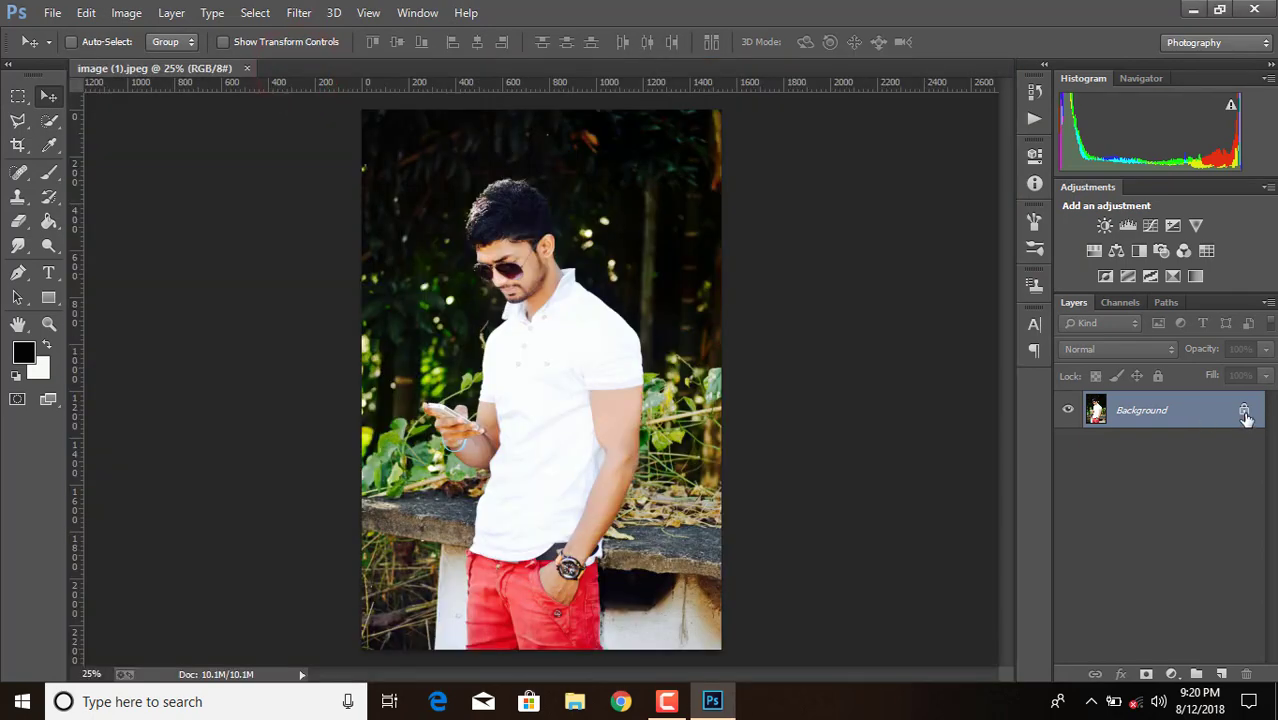
left_click(1244, 413)
left_click(18, 272)
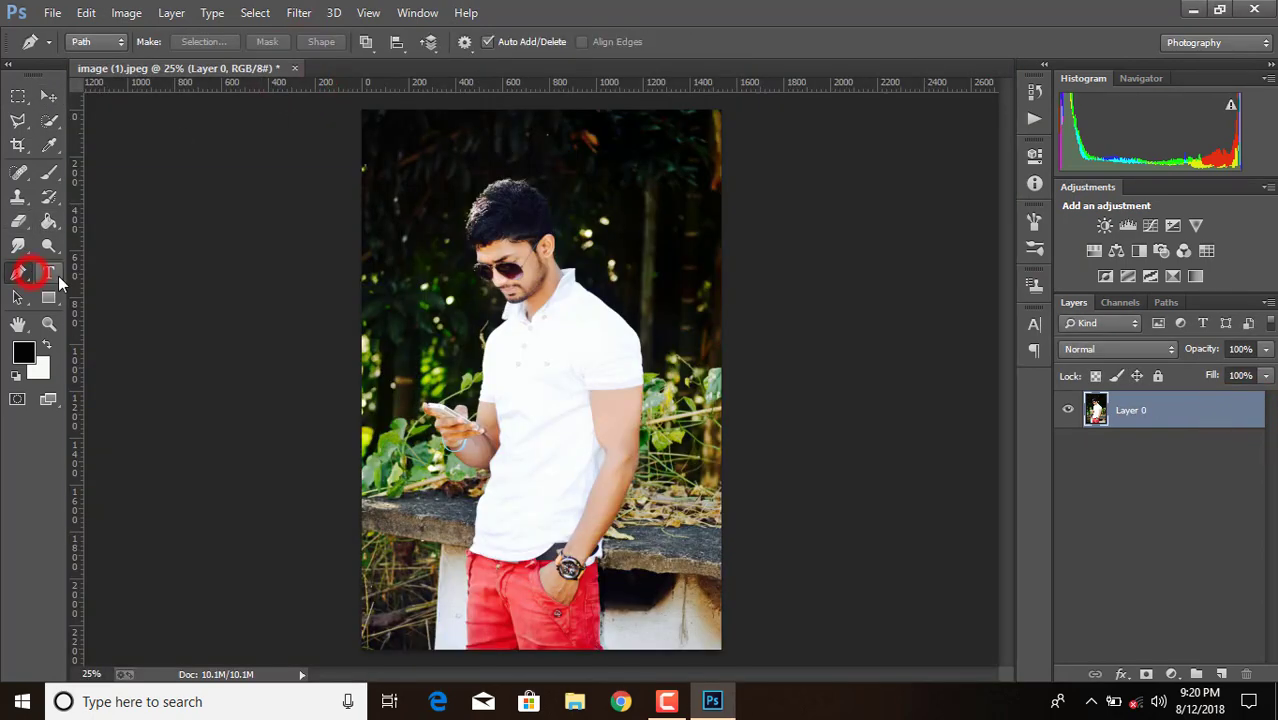
key("ctrl+plus")
key("ctrl+plus")
key("ctrl+plus")
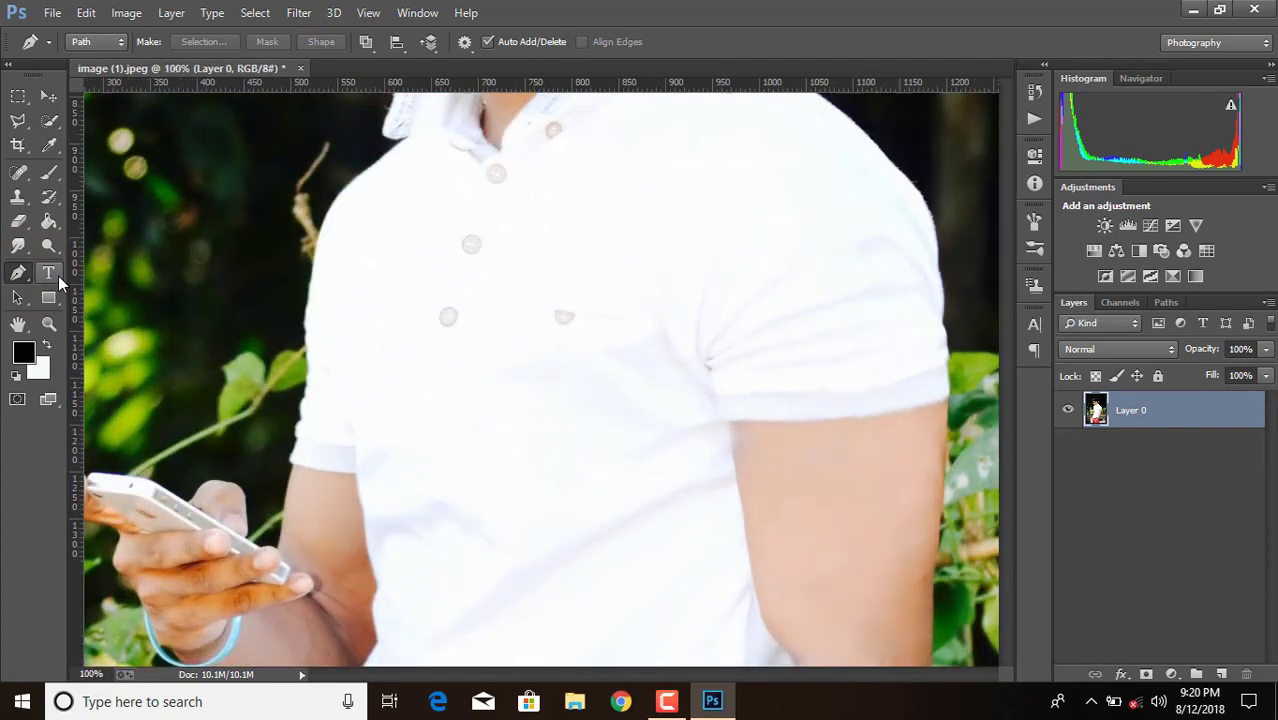
key("ctrl+plus")
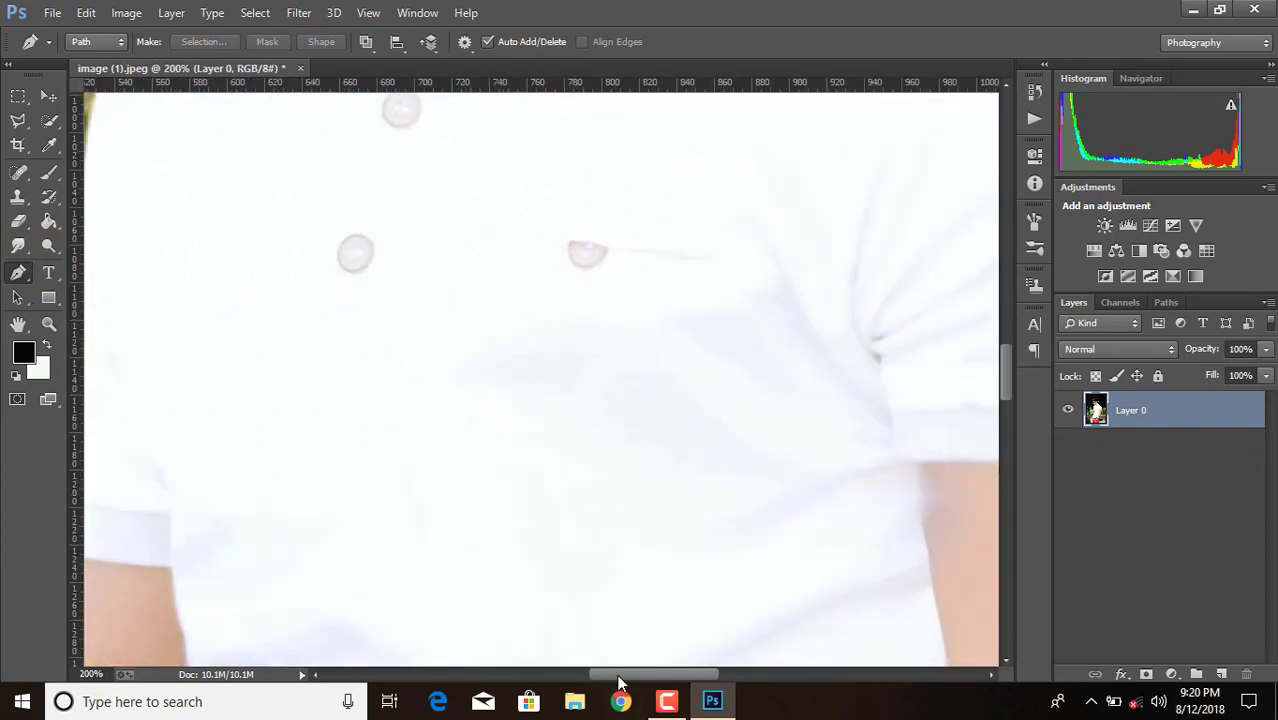
Place pen path anchors along the arm's lower edge, beside the bracelet and the phone top.
left_click_drag(618, 678, 557, 676)
scroll(533, 642, "down", 2)
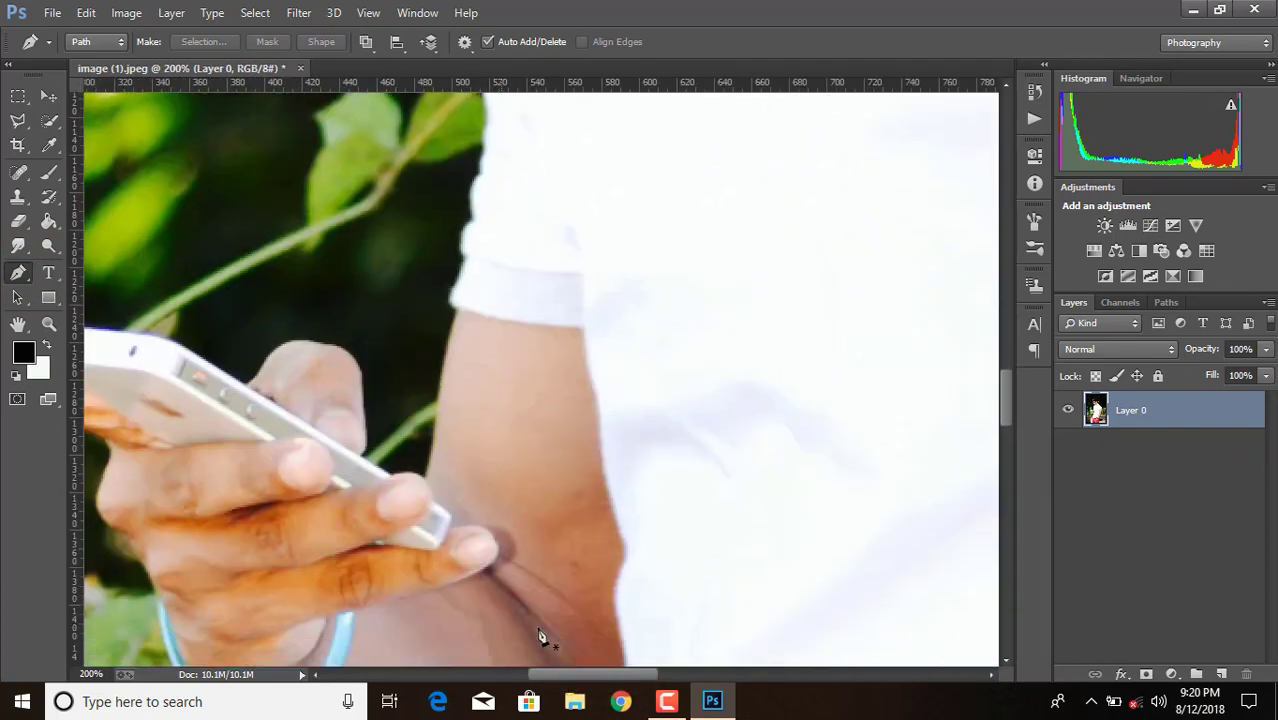
left_click_drag(644, 680, 633, 673)
scroll(664, 541, "down", 3)
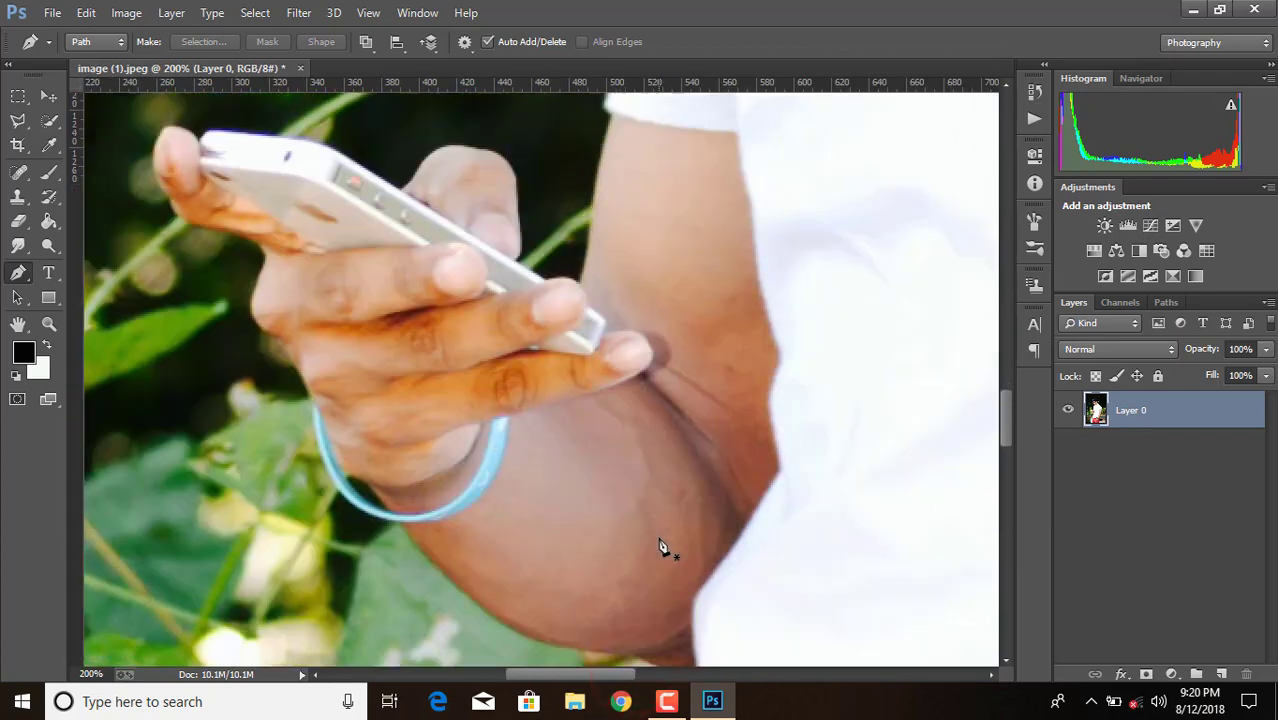
scroll(664, 541, "down", 2)
scroll(664, 541, "down", 1)
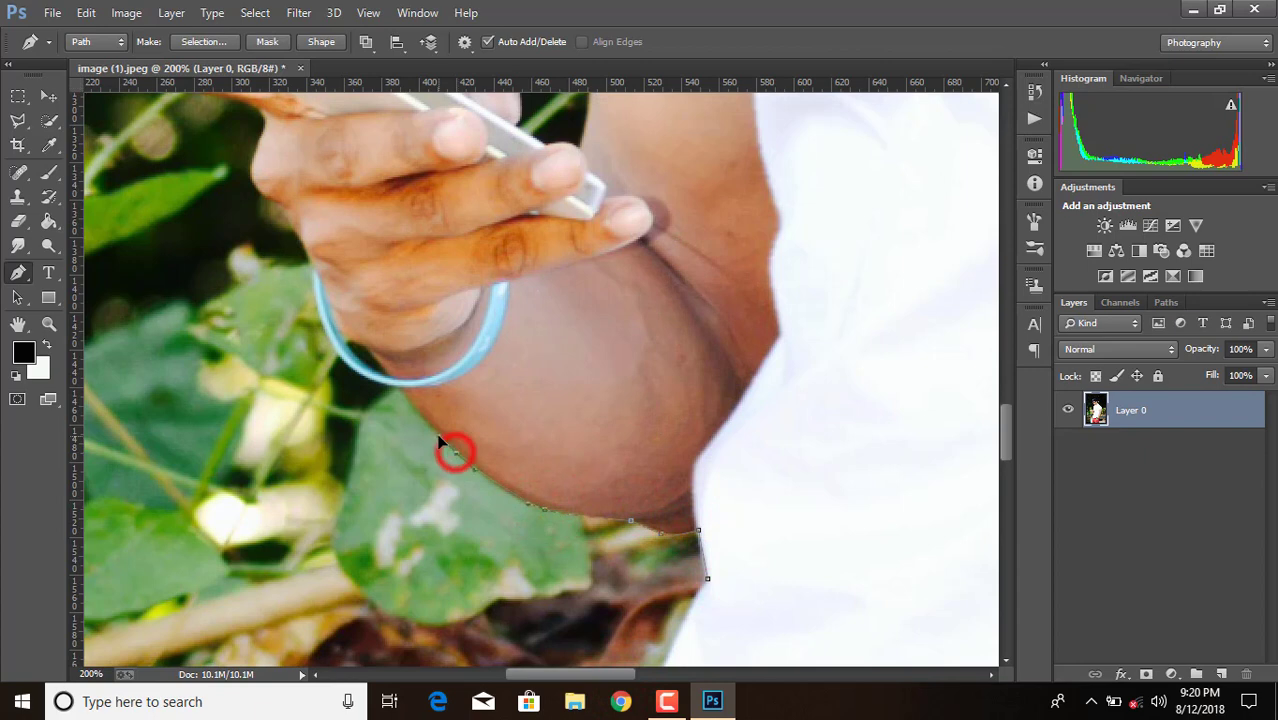
left_click(340, 358)
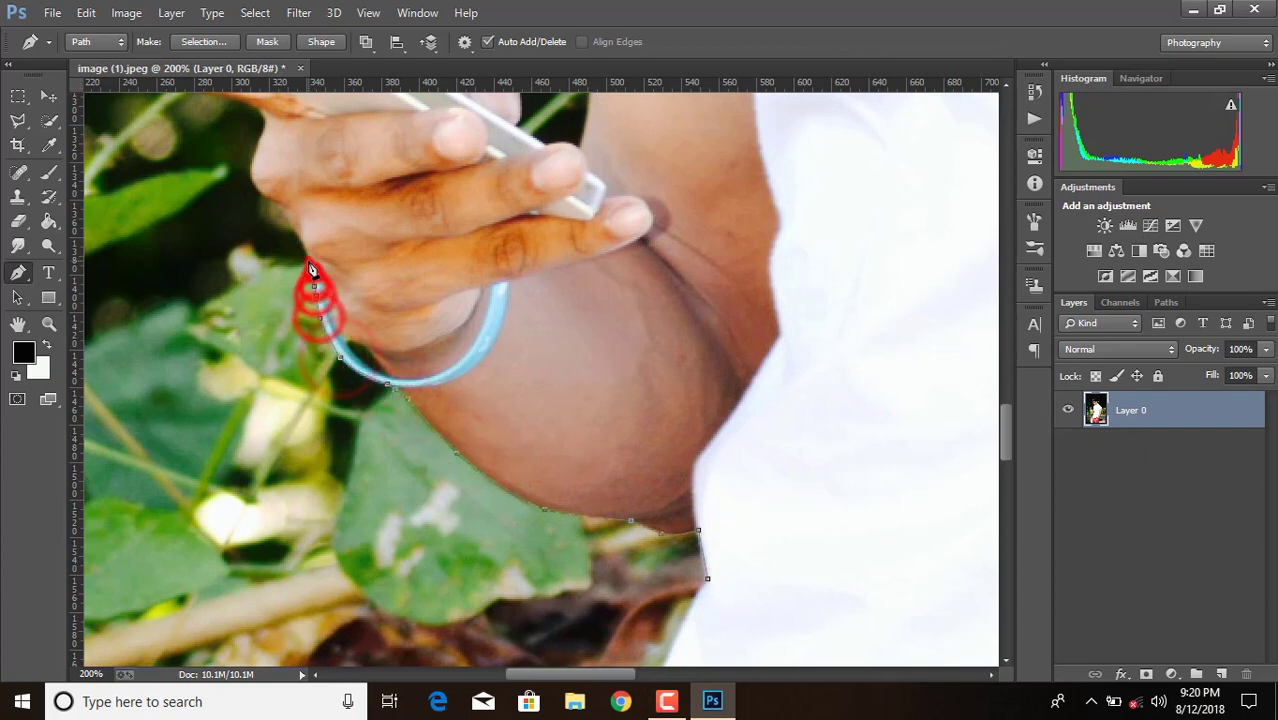
scroll(262, 300, "up", 3)
scroll(262, 300, "up", 2)
left_click(259, 331)
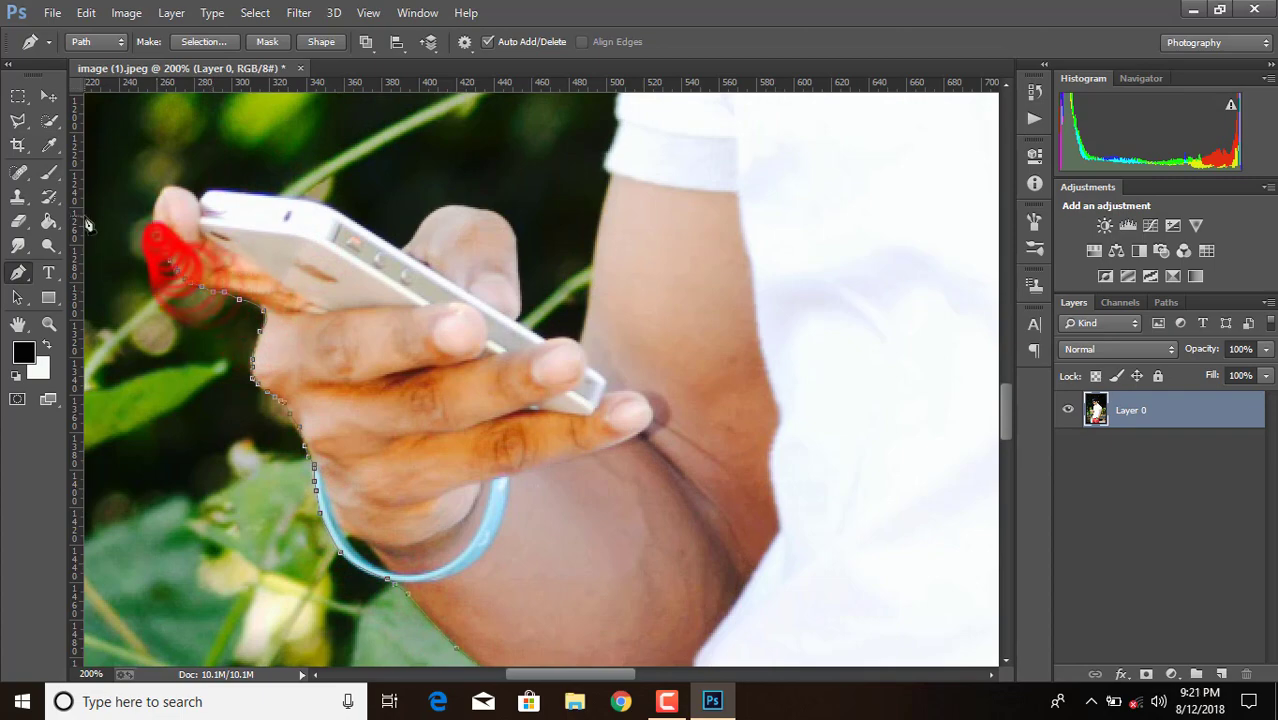
left_click(308, 203)
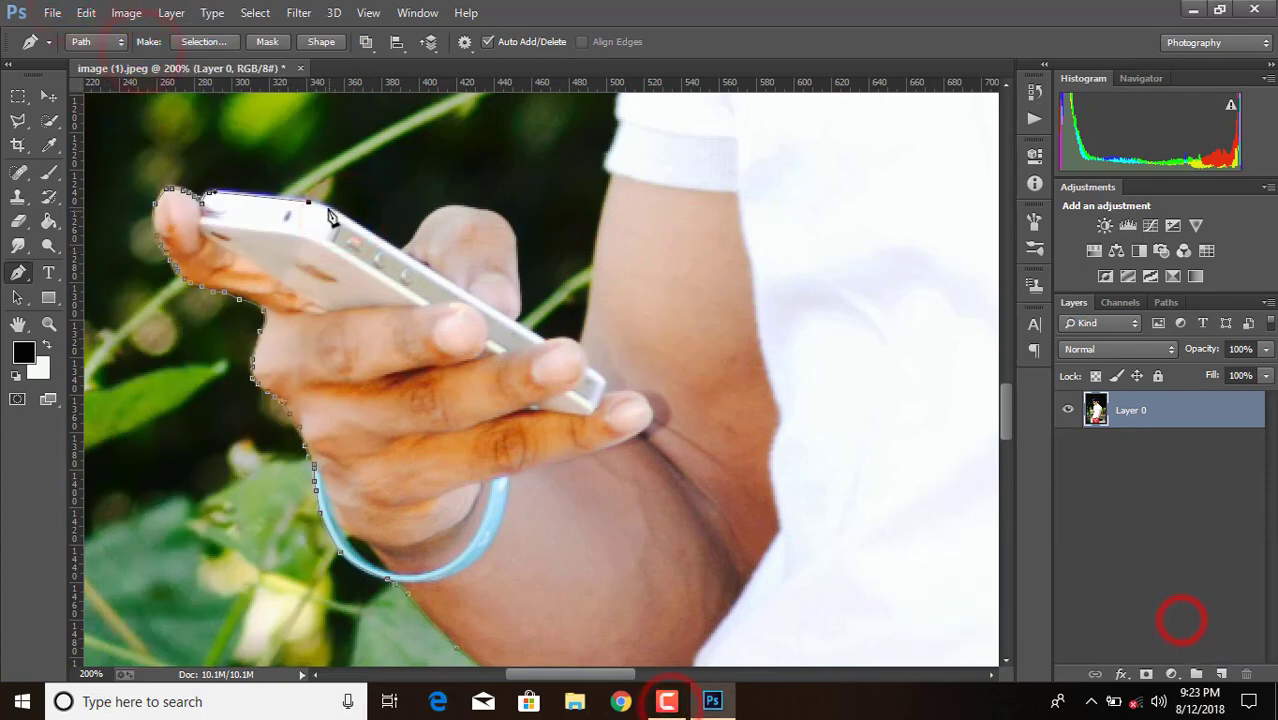
Extend the path around the thumb and phone edge and up the arm.
left_click(438, 208)
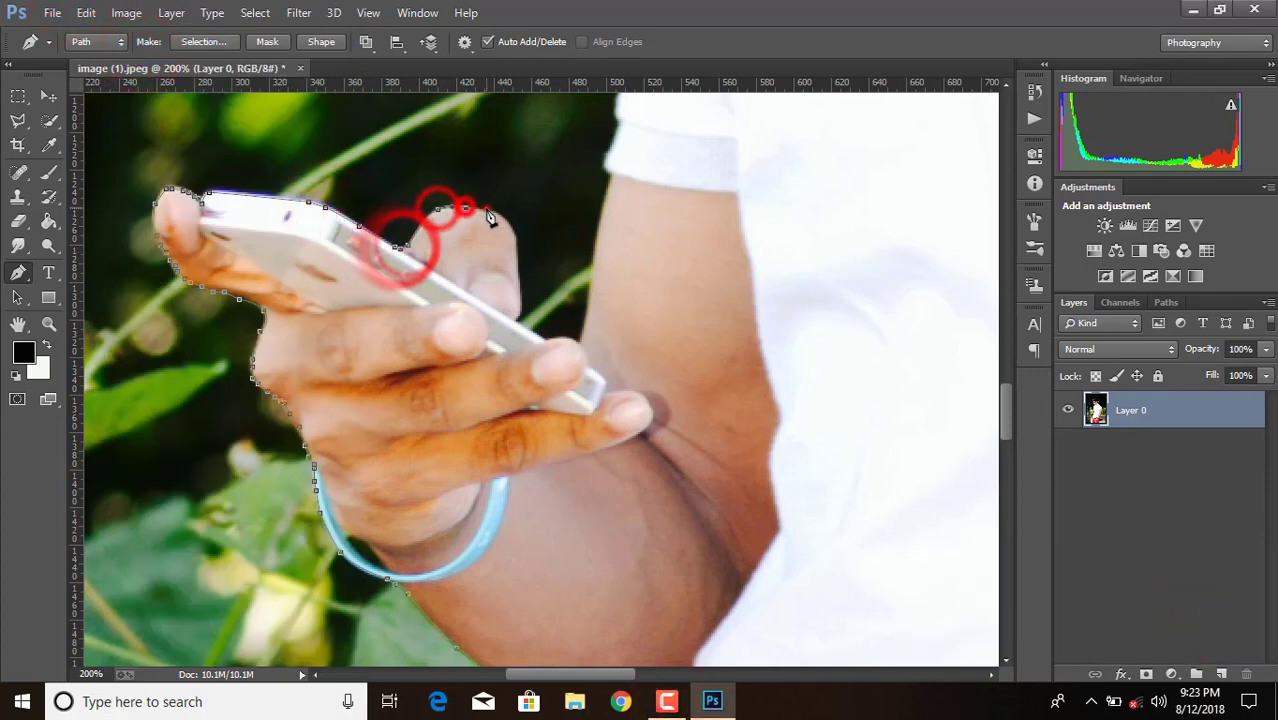
left_click(491, 210)
left_click(513, 240)
left_click(519, 312)
left_click(550, 340)
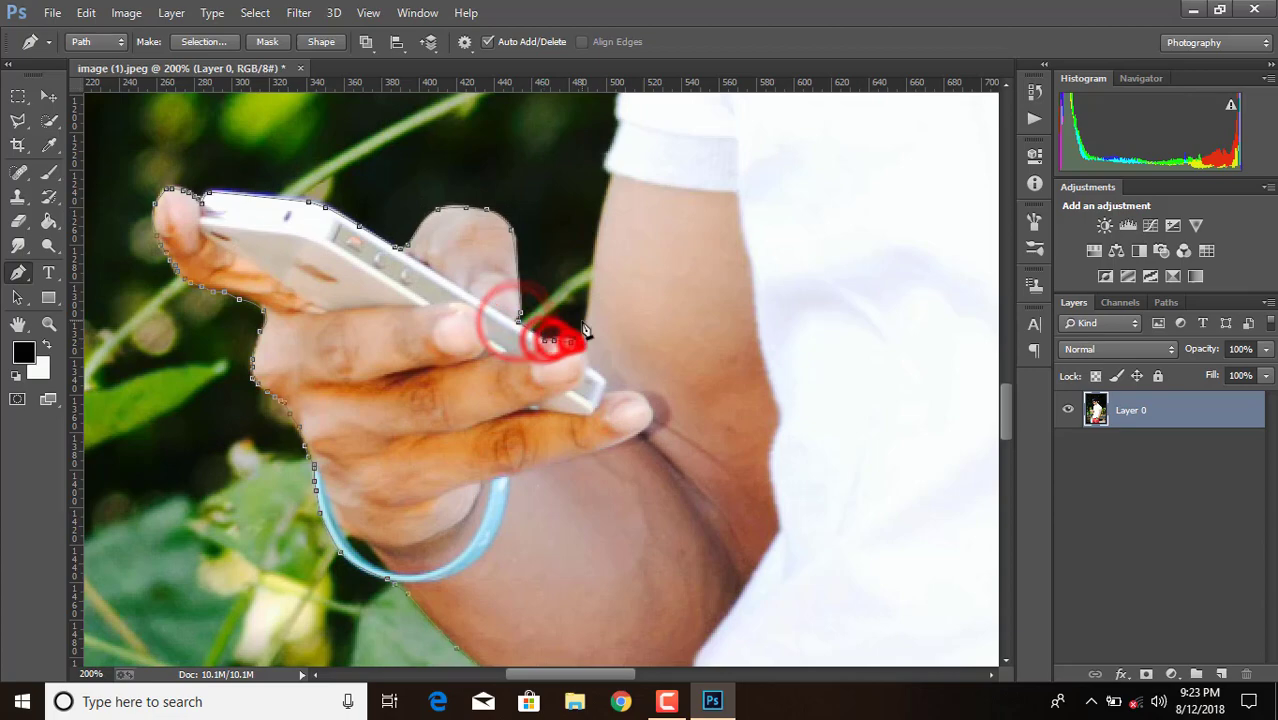
left_click(594, 252)
left_click(606, 198)
left_click(608, 165)
scroll(610, 165, "up", 5)
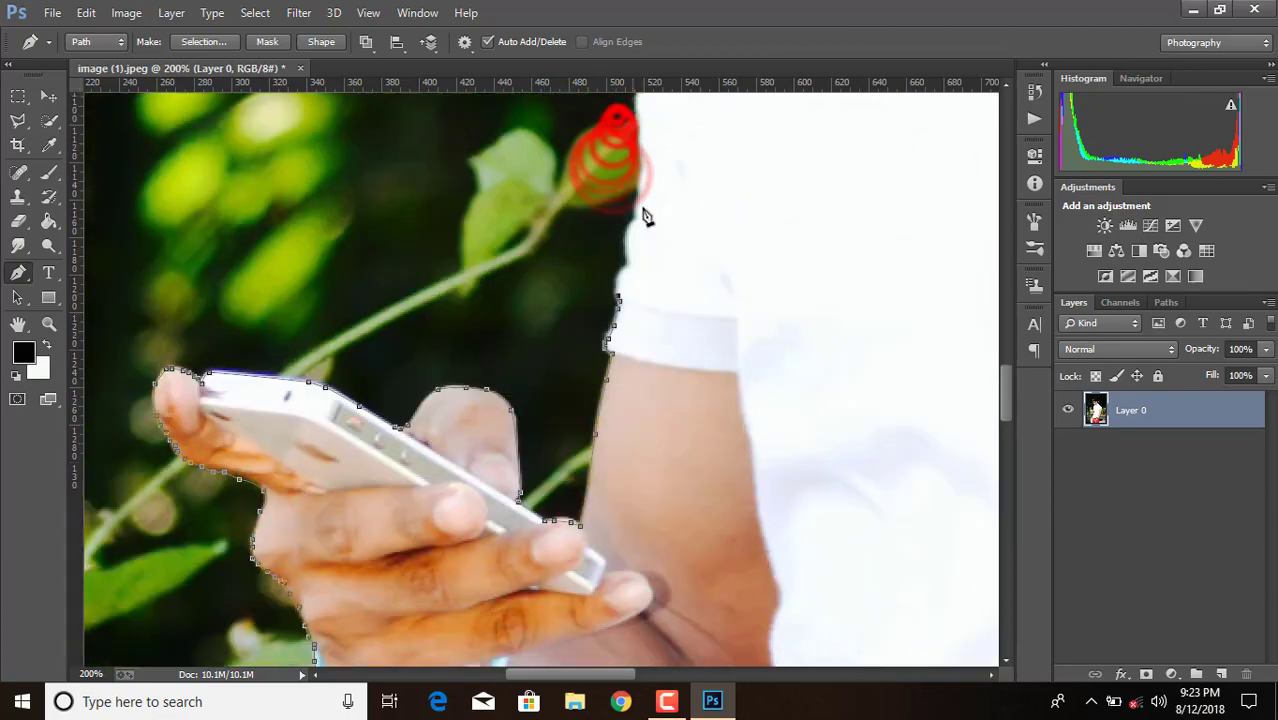
Continue the path up the sleeve, shoulder and collar edges.
left_click(617, 583)
left_click(636, 478)
left_click(637, 425)
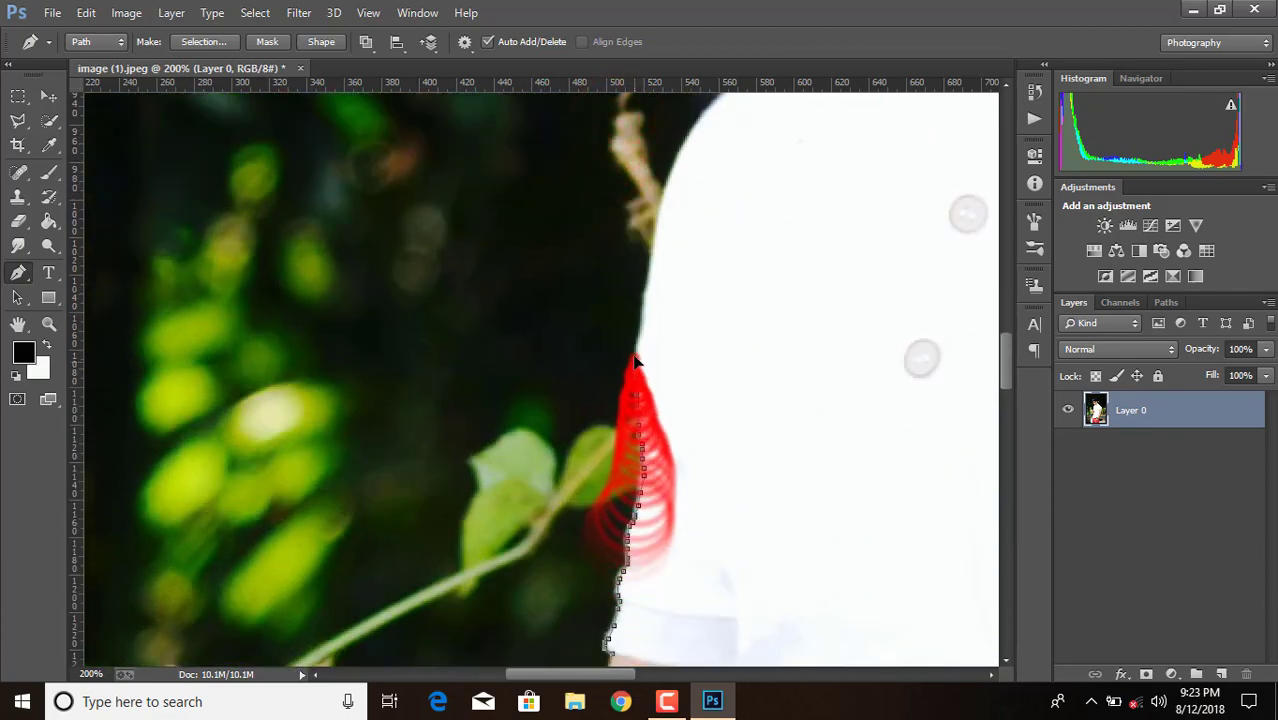
left_click(634, 372)
left_click(657, 238)
scroll(705, 272, "up", 3)
left_click(705, 265)
scroll(705, 270, "up", 3)
left_click(733, 372)
left_click_drag(780, 335, 800, 320)
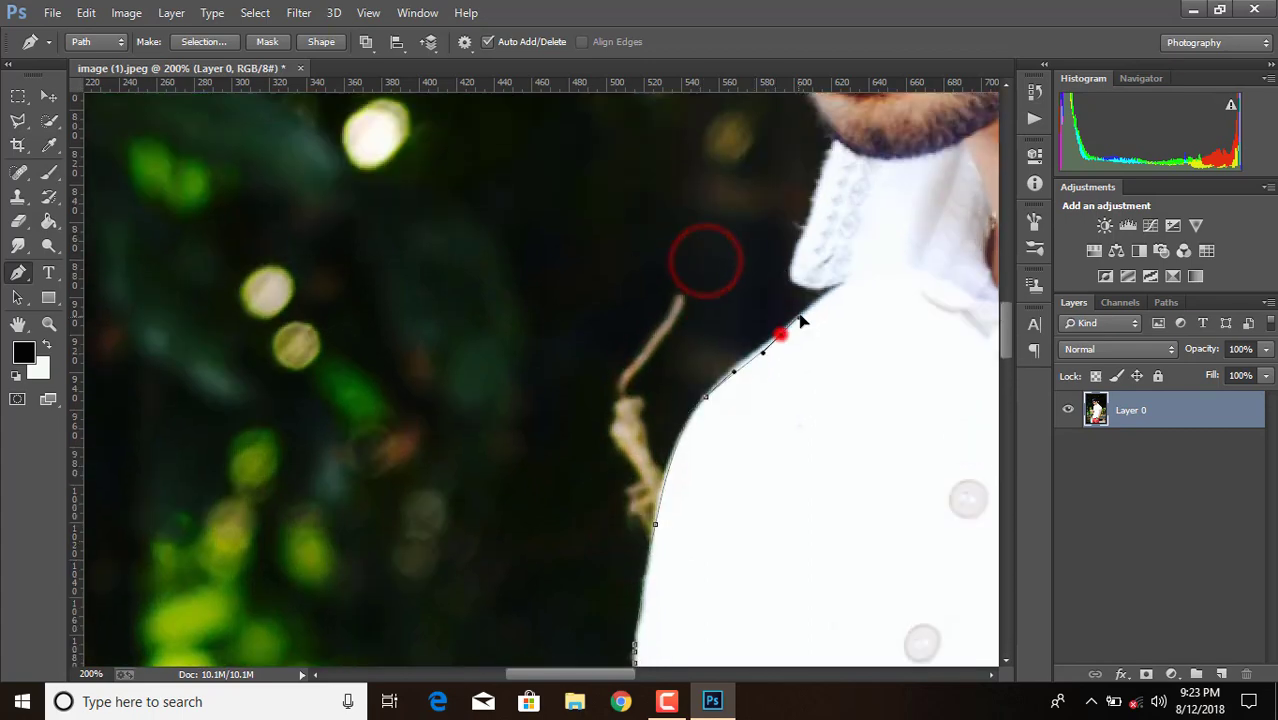
left_click(797, 262)
Zoom closer and trace the path along the jaw to the sunglasses' lower rim.
key("ctrl+plus")
scroll(820, 300, "up", 5)
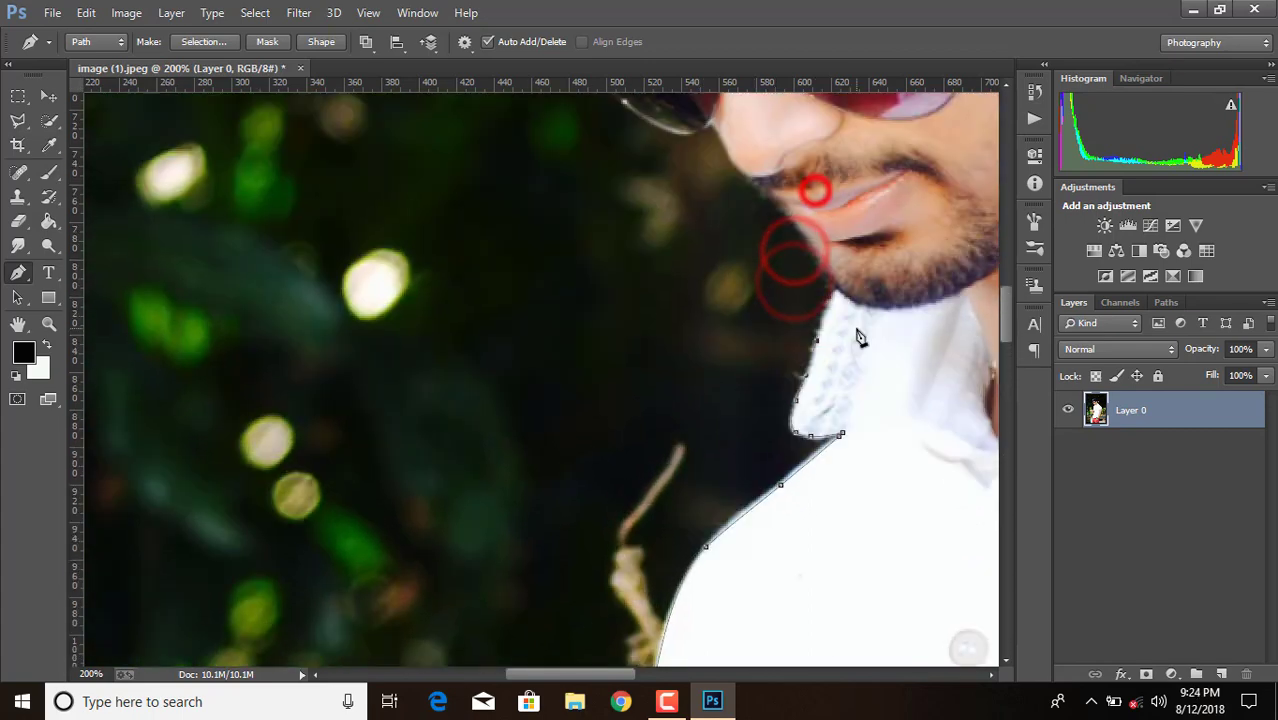
left_click_drag(565, 677, 613, 550)
left_click(636, 500)
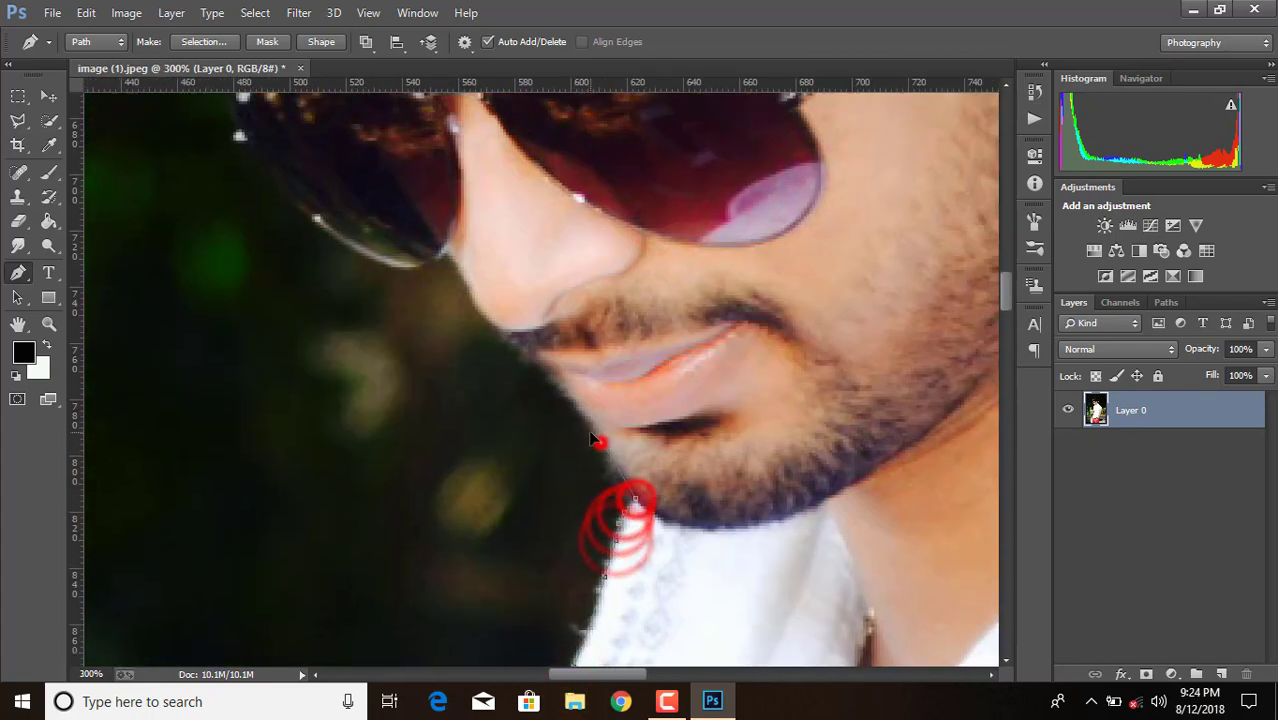
left_click(600, 441)
scroll(540, 410, "up", 3)
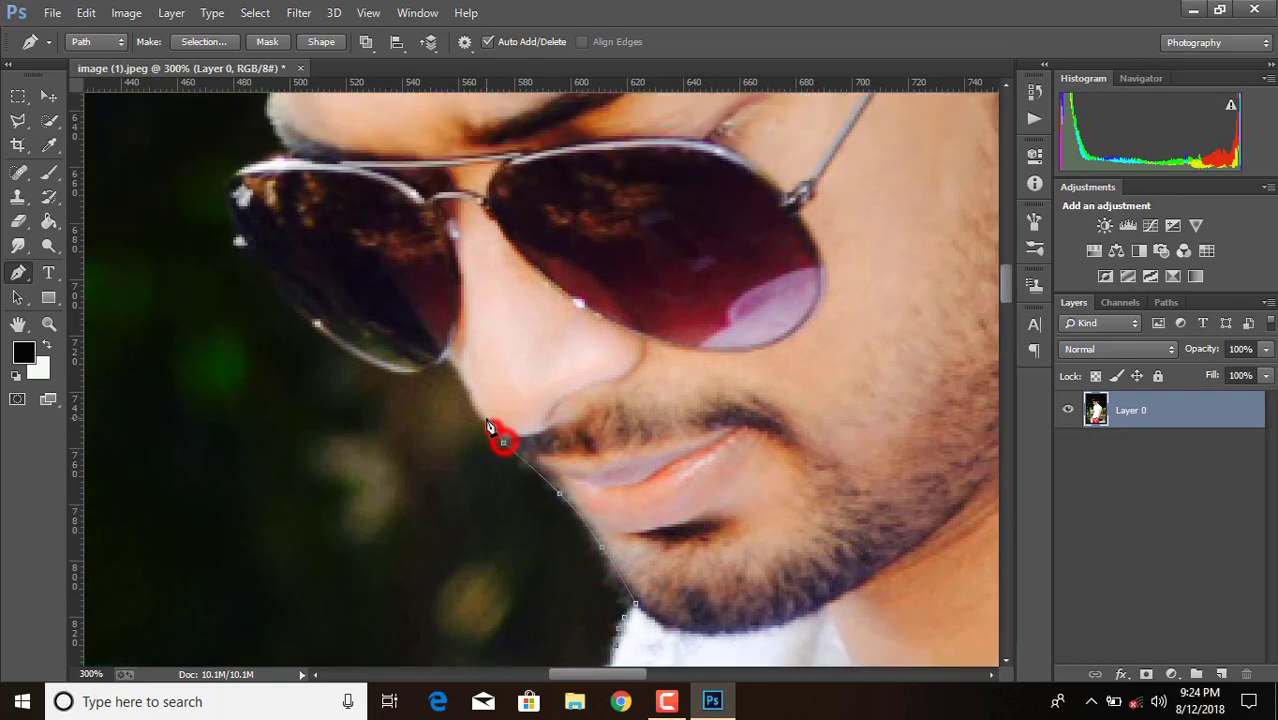
left_click(405, 373)
scroll(360, 400, "up", 2)
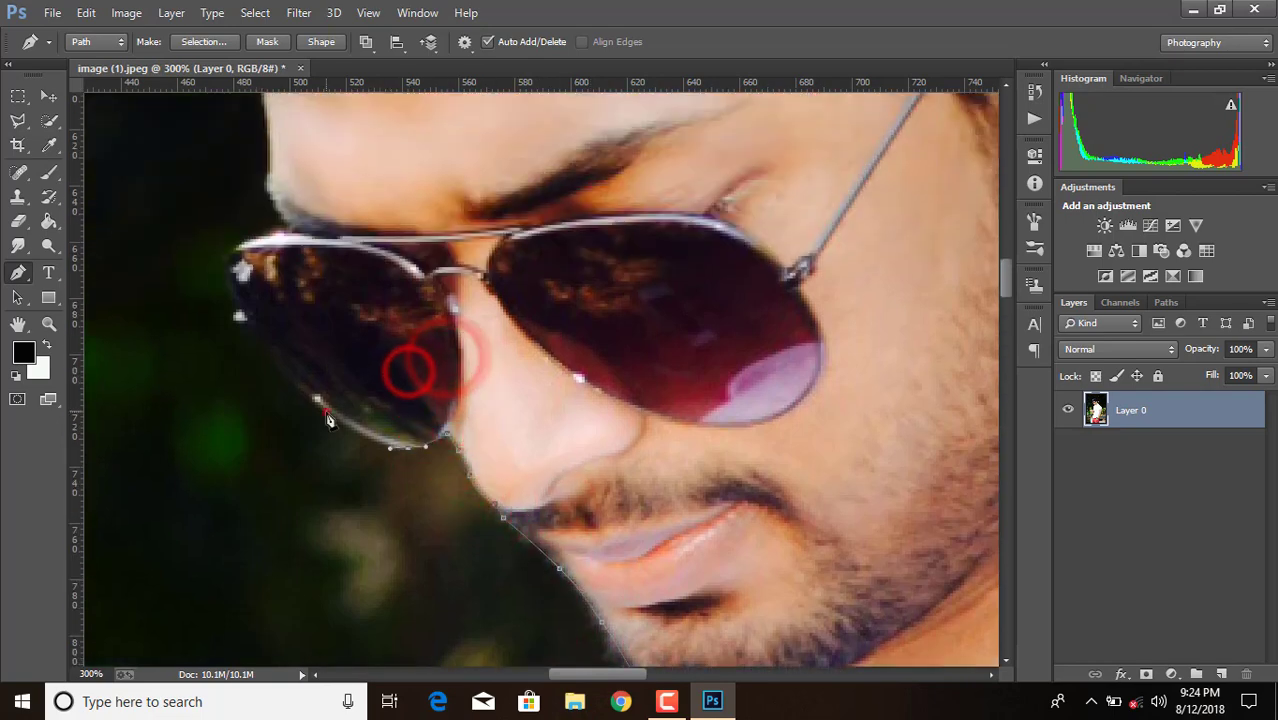
scroll(240, 335, "up", 2)
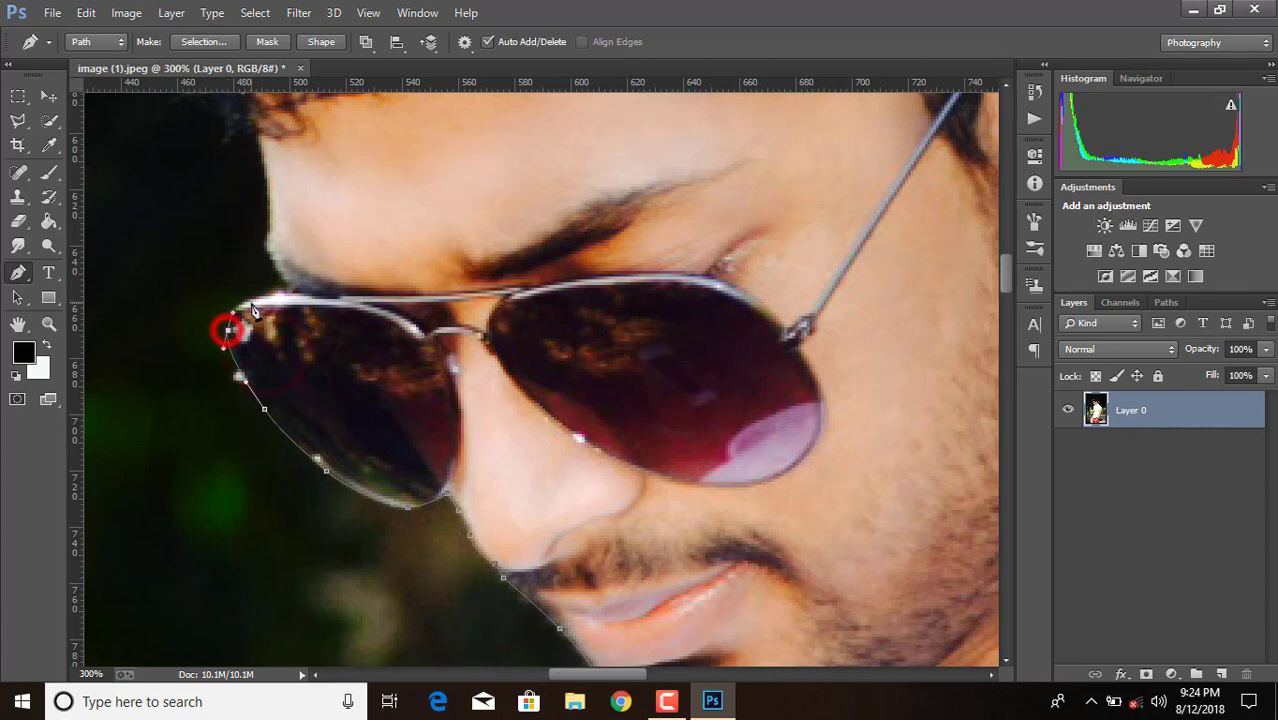
scroll(270, 248, "up", 2)
Trace the path along the hairline and up the side of the hair.
left_click(262, 255)
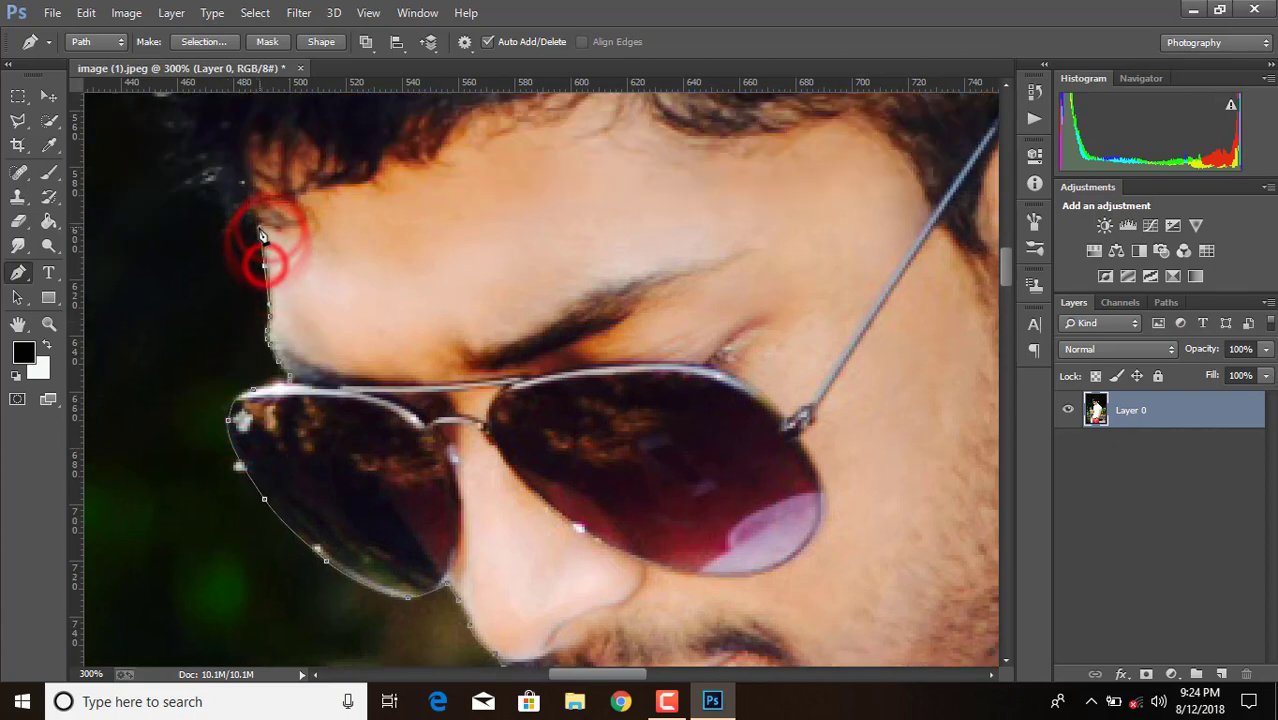
left_click(252, 214)
scroll(250, 300, "up", 7)
left_click(200, 440)
left_click(170, 425)
left_click(150, 330)
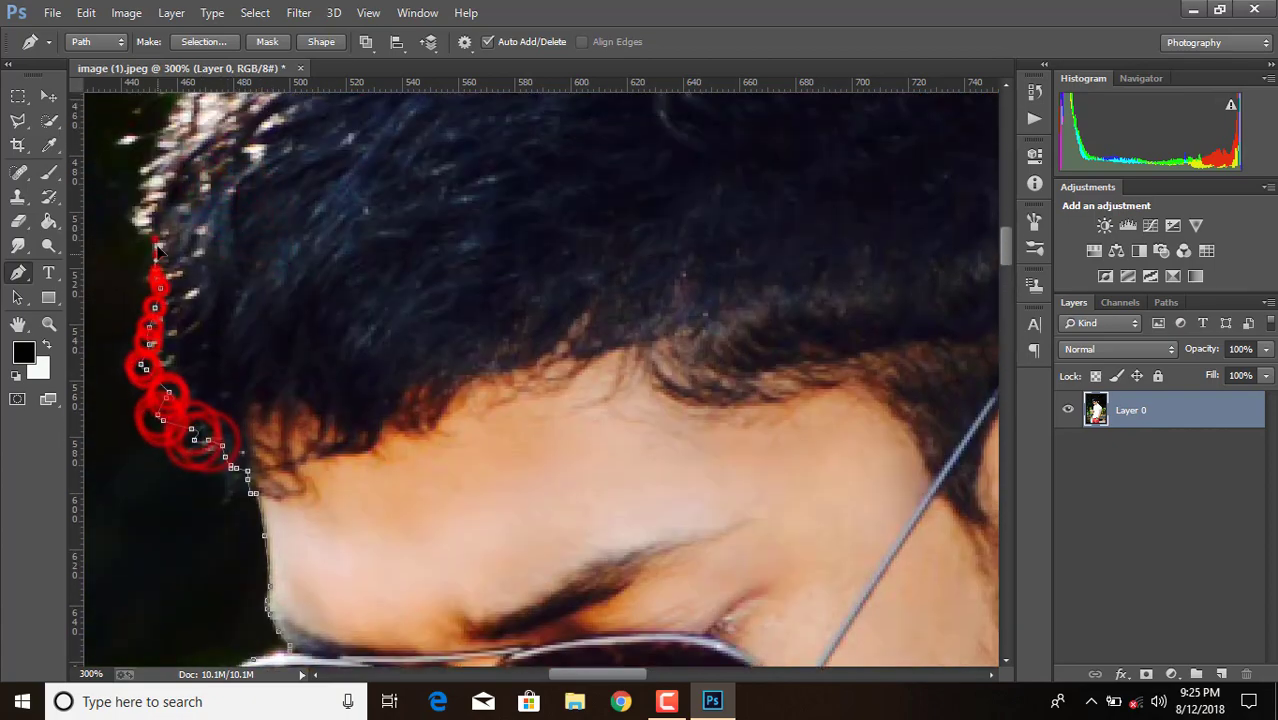
scroll(150, 300, "up", 4)
left_click(140, 370)
left_click(150, 215)
left_click(157, 285)
left_click(185, 200)
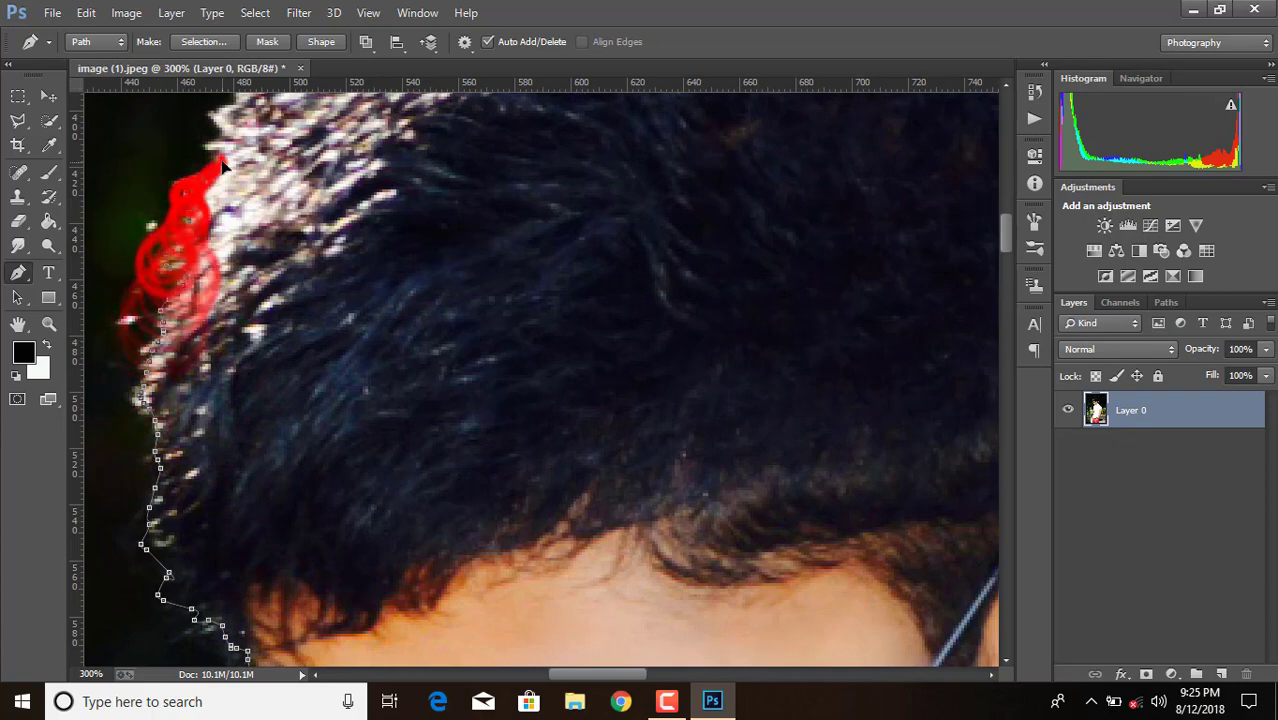
left_click(214, 130)
Carry the path across the top of the hair toward its right side.
scroll(214, 130, "up", 5)
left_click(268, 232)
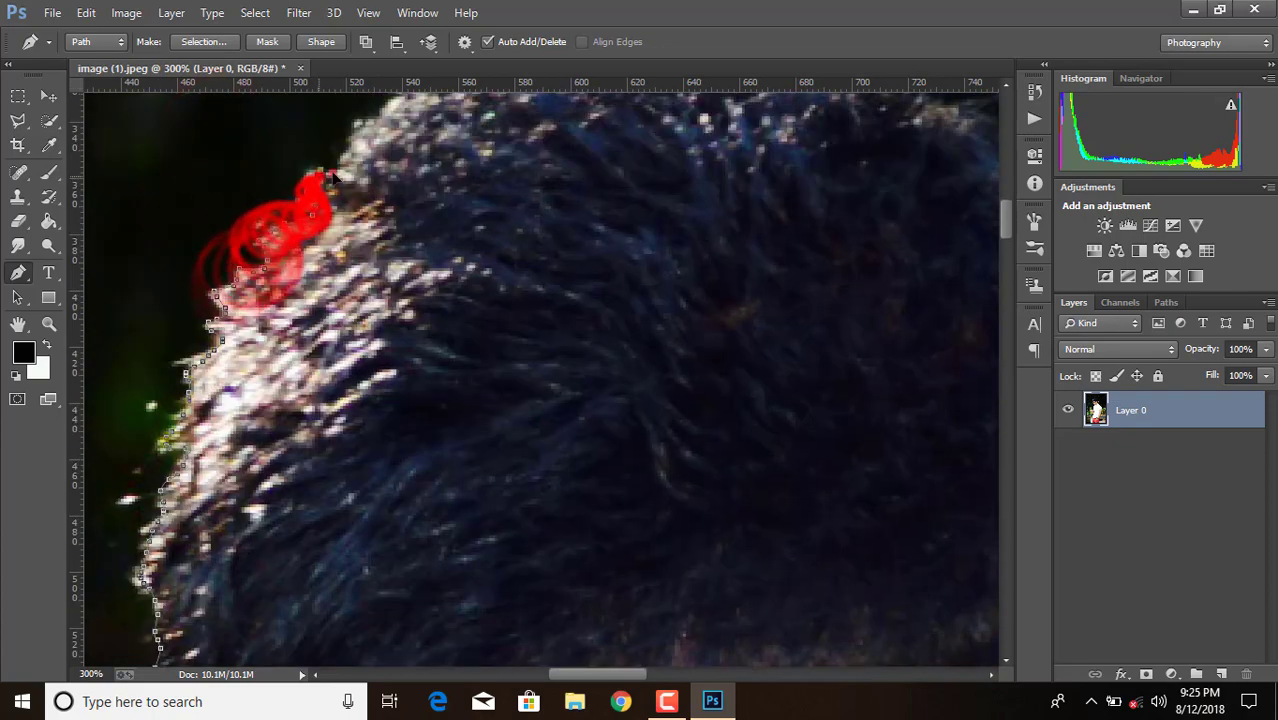
left_click(310, 180)
left_click(350, 128)
scroll(350, 128, "up", 5)
left_click(392, 270)
left_click(412, 240)
left_click(460, 210)
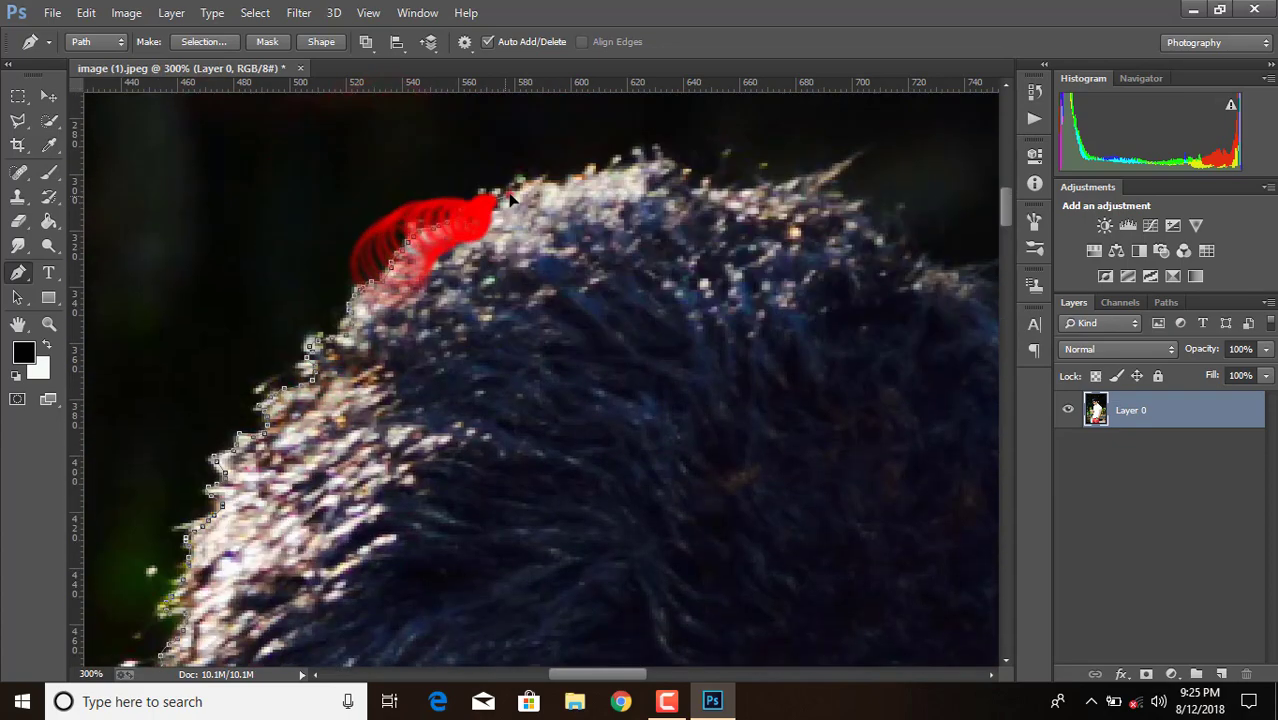
left_click(530, 186)
left_click(600, 170)
left_click(655, 162)
left_click(690, 176)
left_click(748, 190)
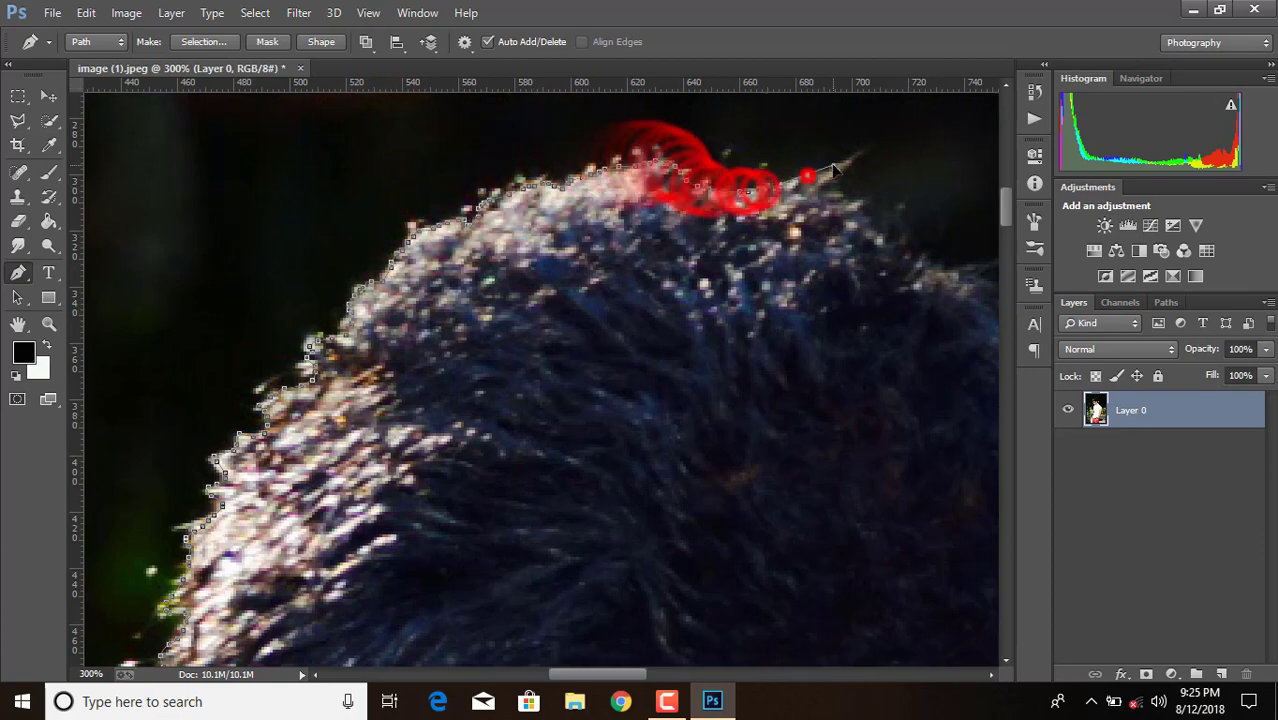
left_click(807, 178)
left_click(845, 162)
left_click_drag(598, 674, 656, 674)
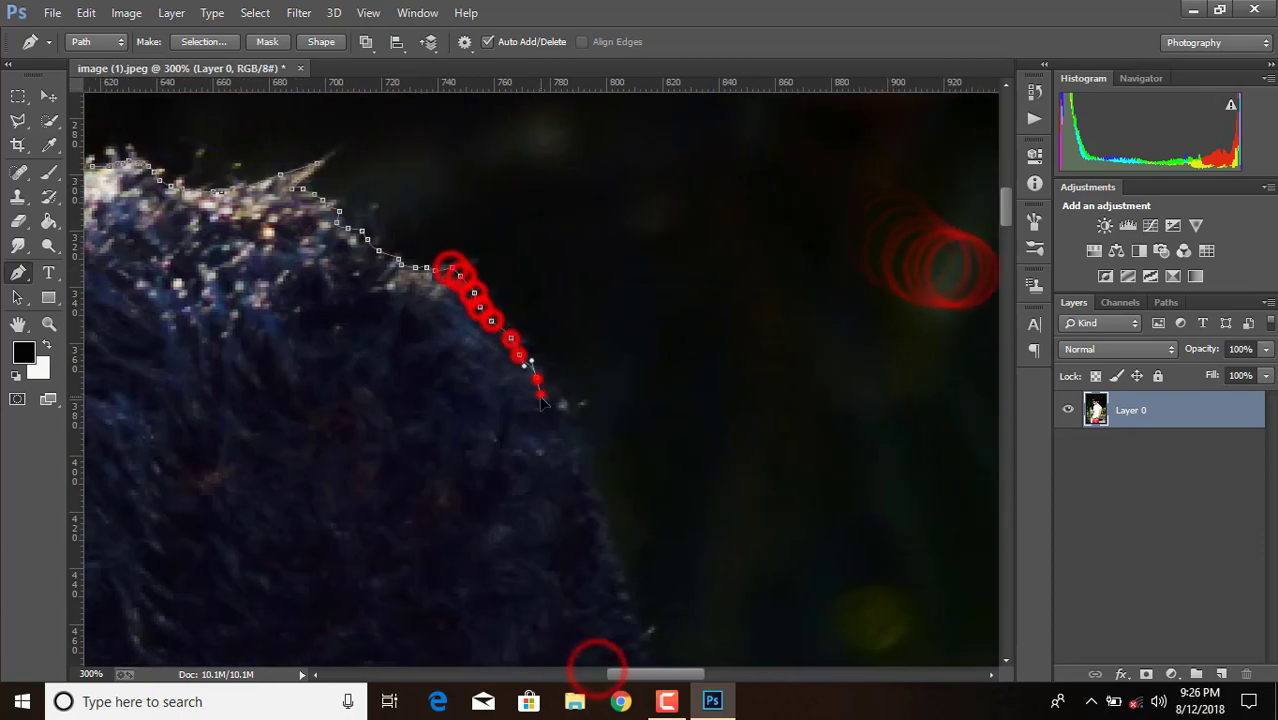
Add pen anchors down the hair's right edge and around the ear.
scroll(540, 380, "down", 5)
left_click(604, 287)
left_click(624, 380)
left_click(642, 457)
scroll(641, 478, "down", 5)
left_click(659, 285)
left_click(658, 400)
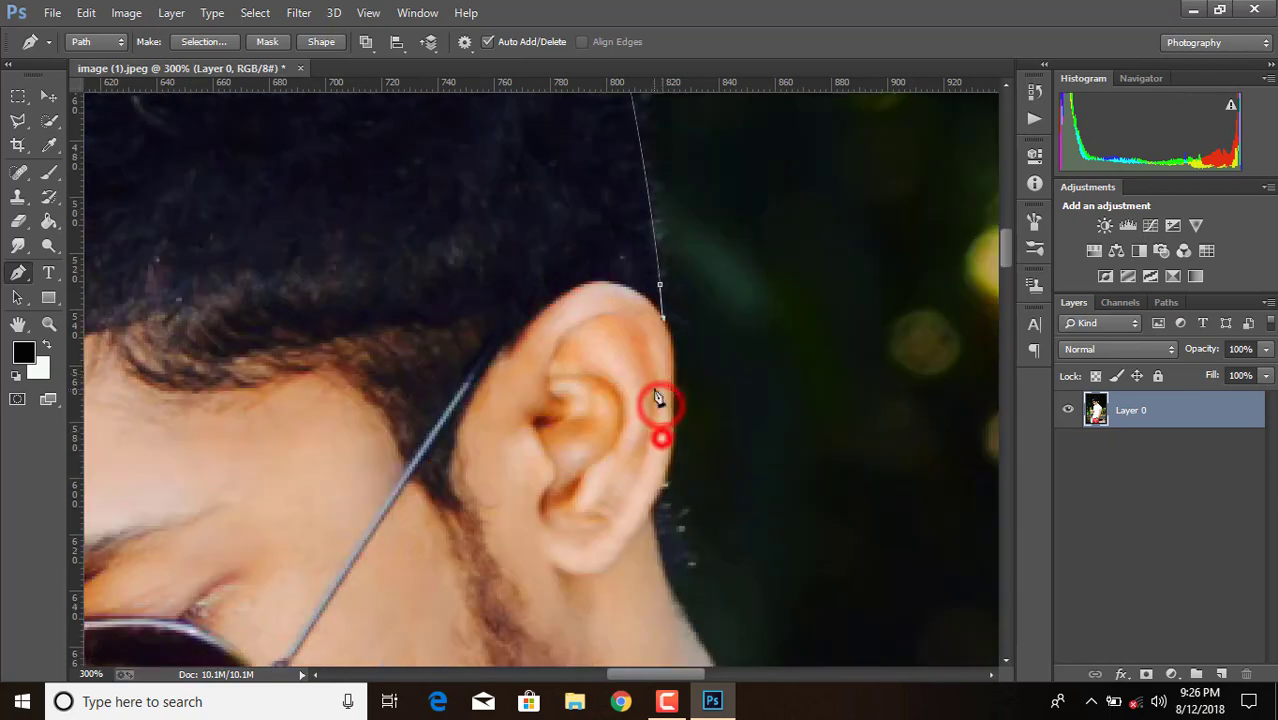
left_click(673, 452)
scroll(665, 413, "down", 2)
scroll(658, 398, "down", 1)
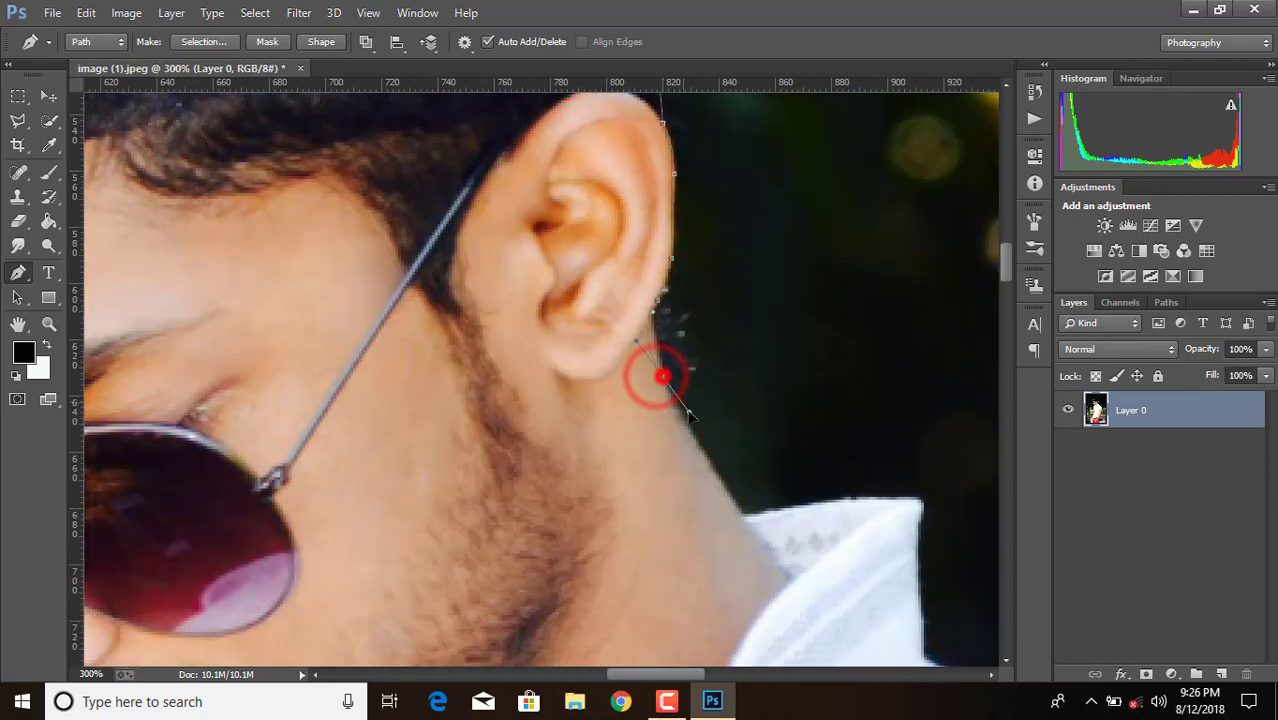
scroll(722, 402, "down", 1)
Continue the path along the neck and around the collar's top, corner and edge.
left_click(726, 404)
scroll(740, 360, "down", 1)
left_click(741, 336)
left_click(835, 323)
left_click(919, 322)
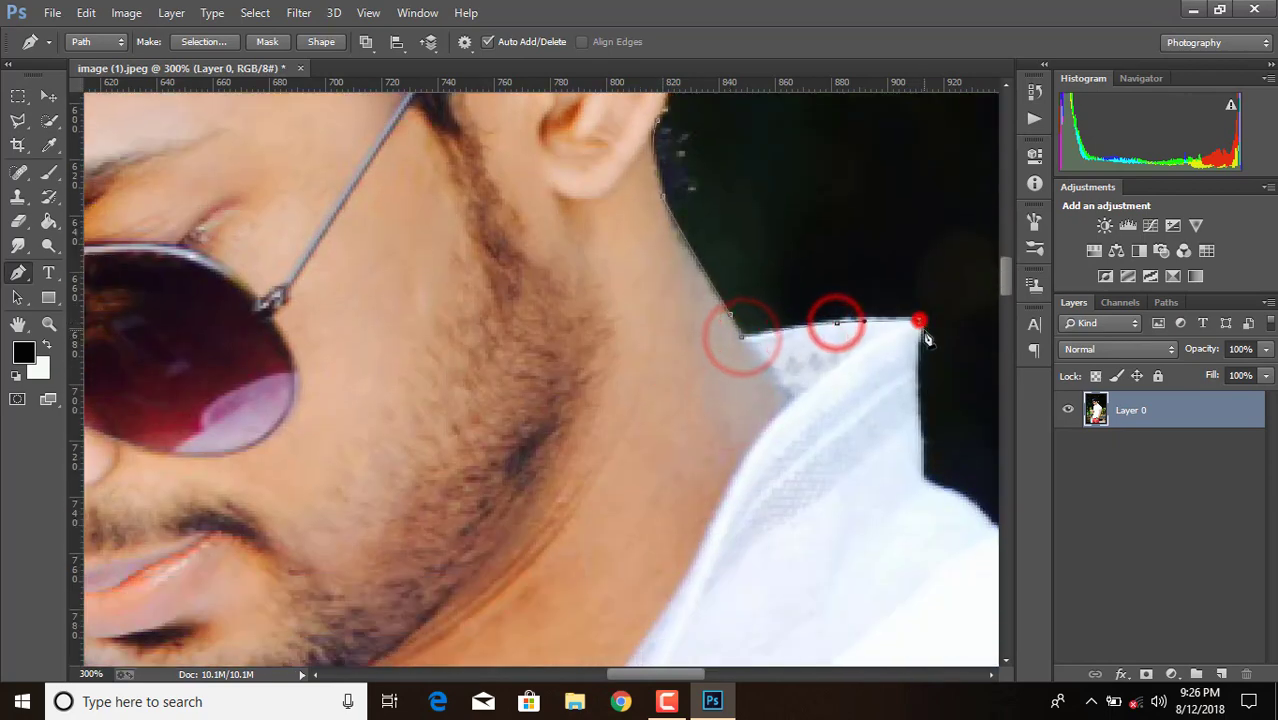
scroll(919, 322, "down", 1)
scroll(917, 360, "down", 3)
left_click(919, 428)
left_click_drag(628, 672, 676, 672)
left_click(568, 148)
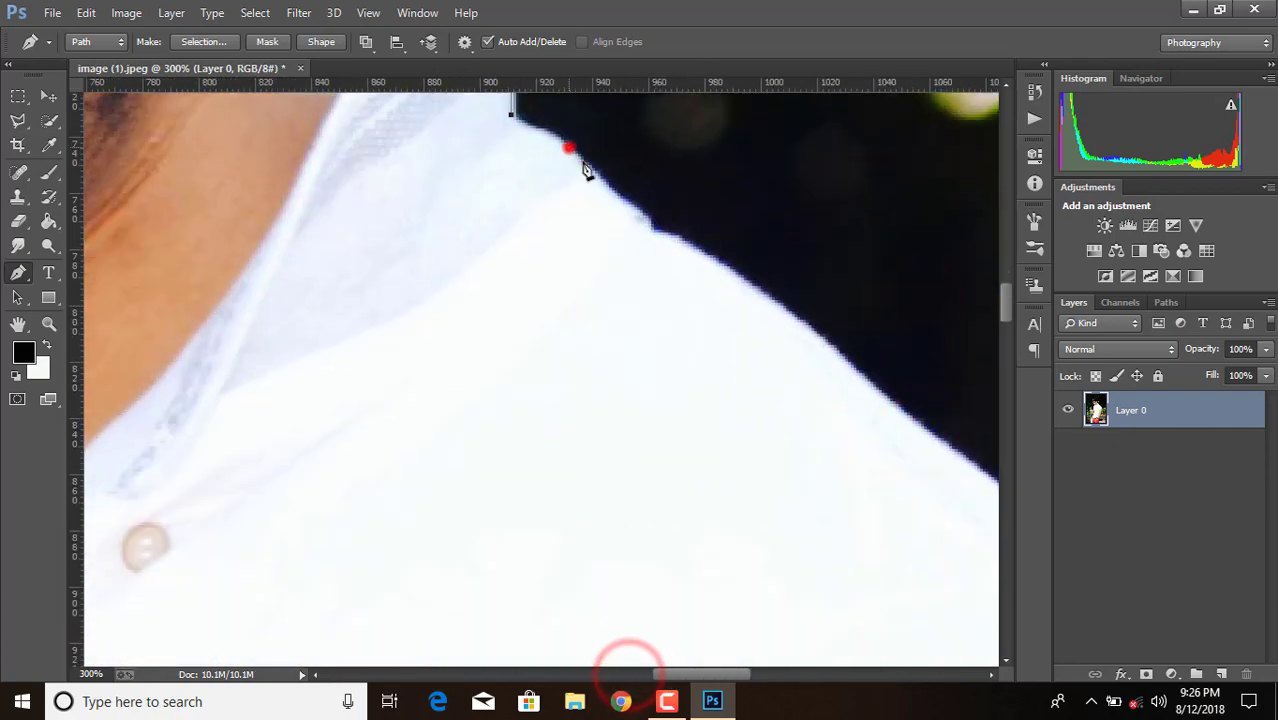
Trace the shoulder and the shirt's edge with pen anchors.
left_click(650, 226)
scroll(660, 200, "down", 1)
left_click(676, 148)
left_click(796, 214)
scroll(700, 420, "down", 1)
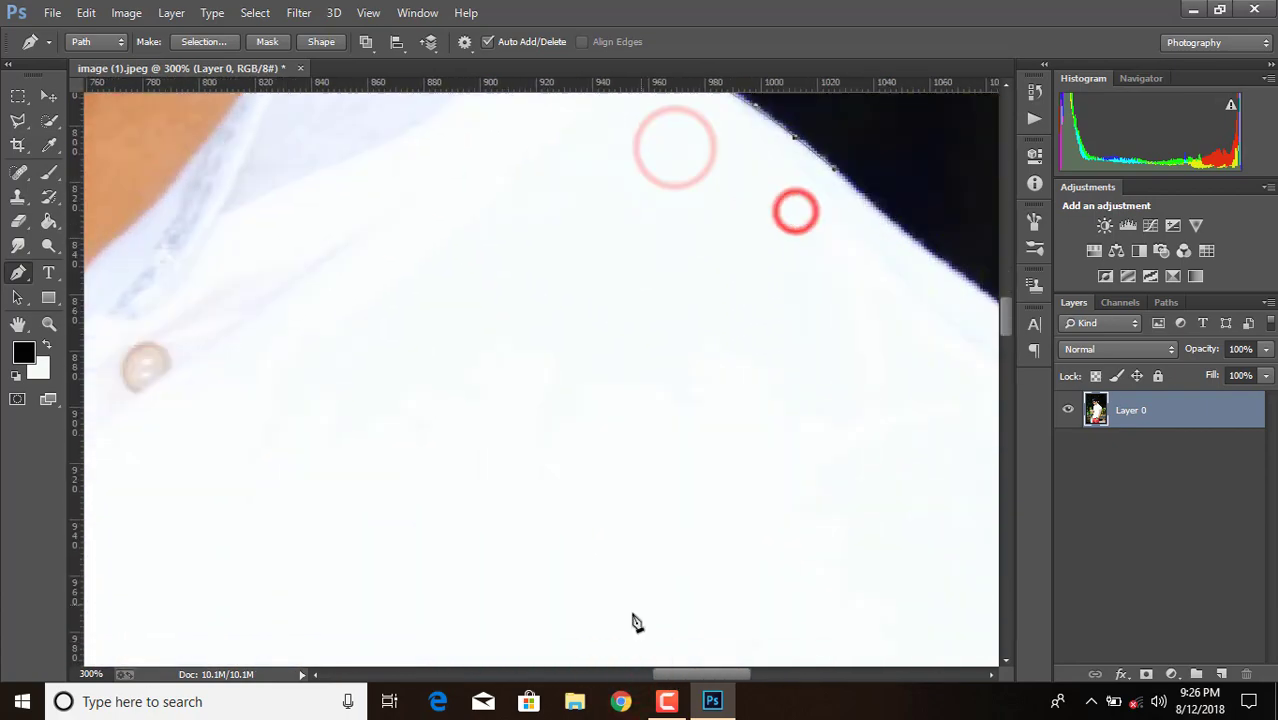
left_click_drag(670, 672, 781, 672)
left_click(870, 302)
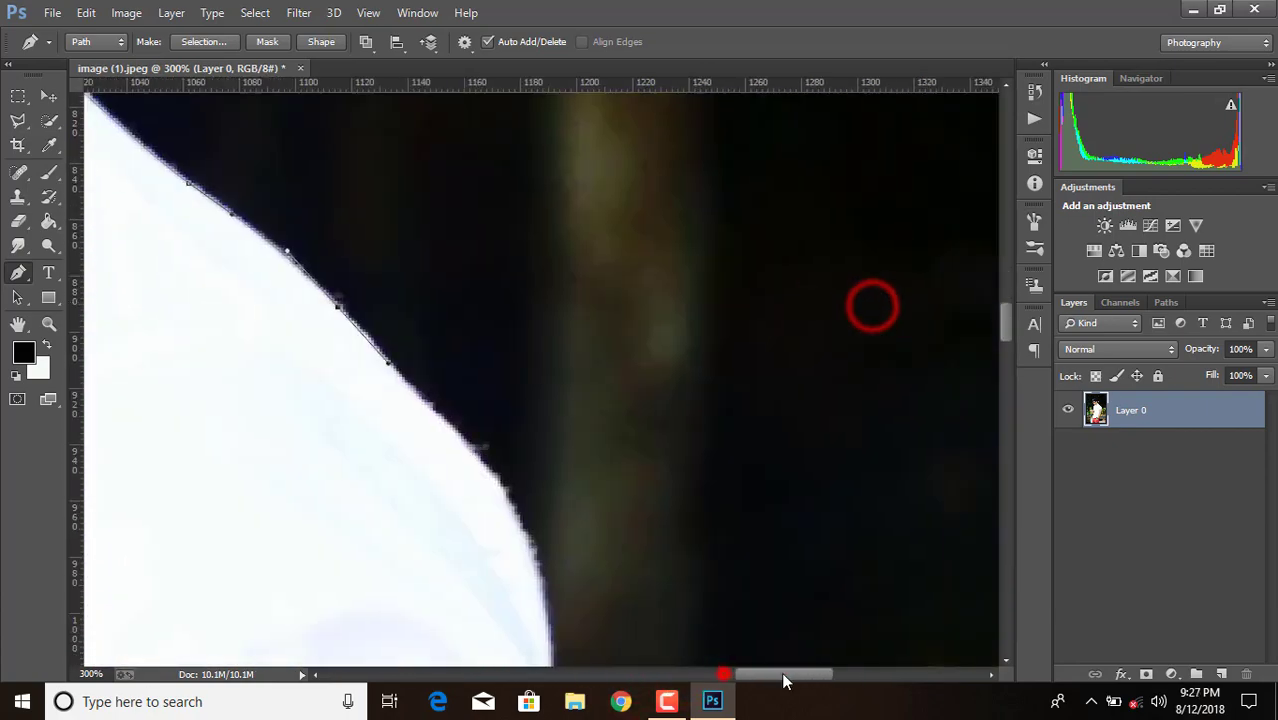
key("ctrl+minus")
left_click(503, 298)
scroll(520, 320, "down", 1)
Outline the sleeve and where it meets the arm, then start down the arm's edge.
left_click(551, 350)
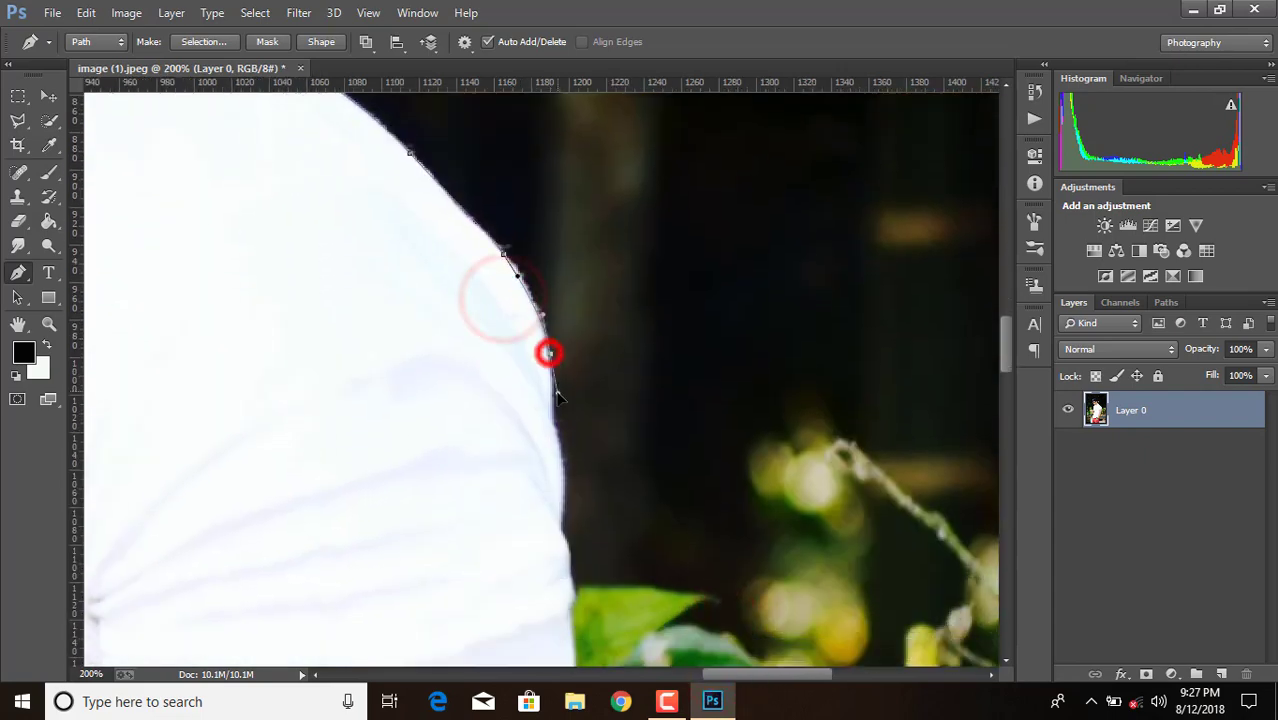
scroll(550, 350, "down", 1)
scroll(555, 345, "down", 2)
left_click(564, 328)
scroll(563, 352, "down", 1)
left_click(567, 345)
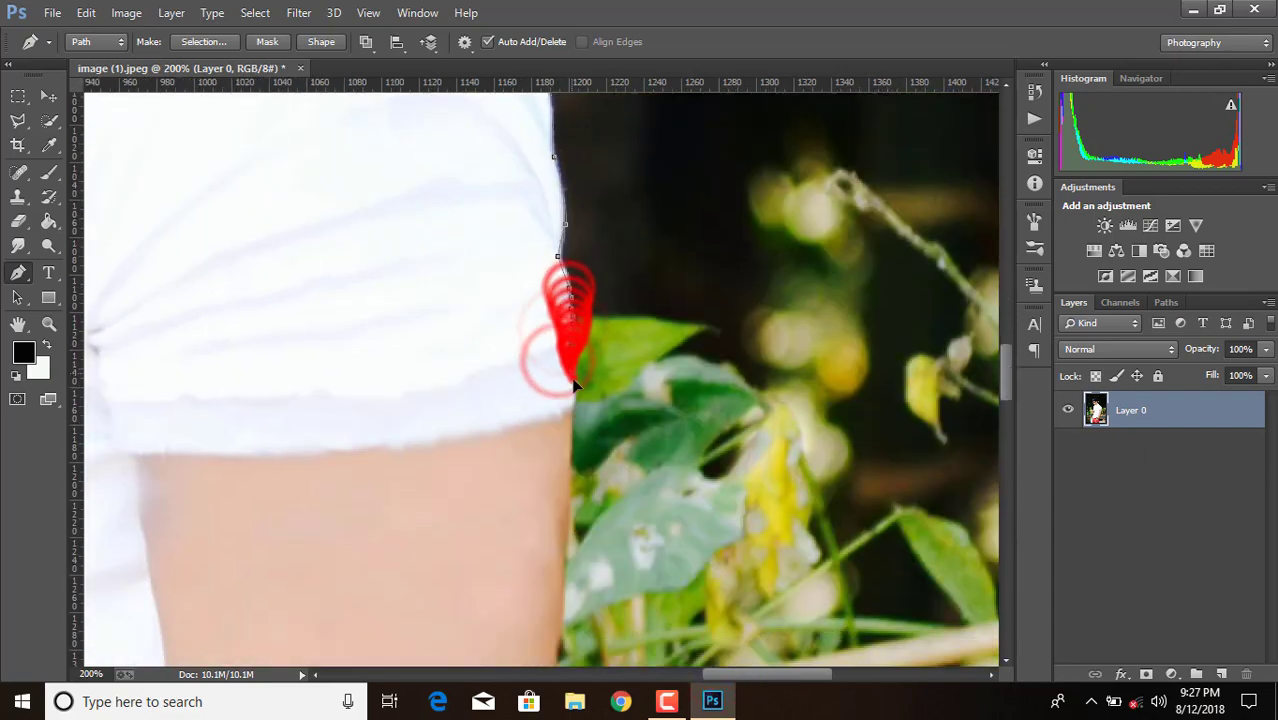
scroll(567, 360, "down", 3)
left_click(561, 388)
scroll(558, 442, "down", 2)
scroll(548, 390, "down", 2)
left_click(545, 428)
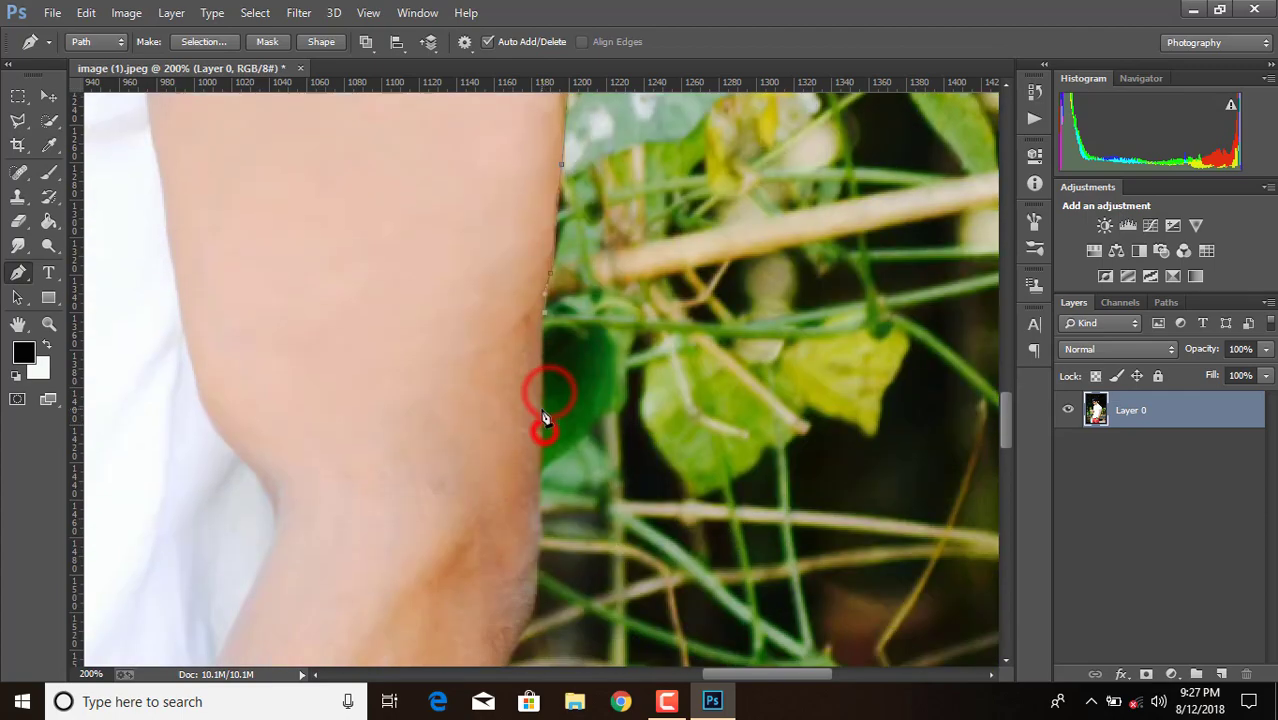
Continue the path down the arm to its bottom and just below it.
scroll(535, 500, "down", 2)
left_click(533, 436)
scroll(528, 400, "down", 2)
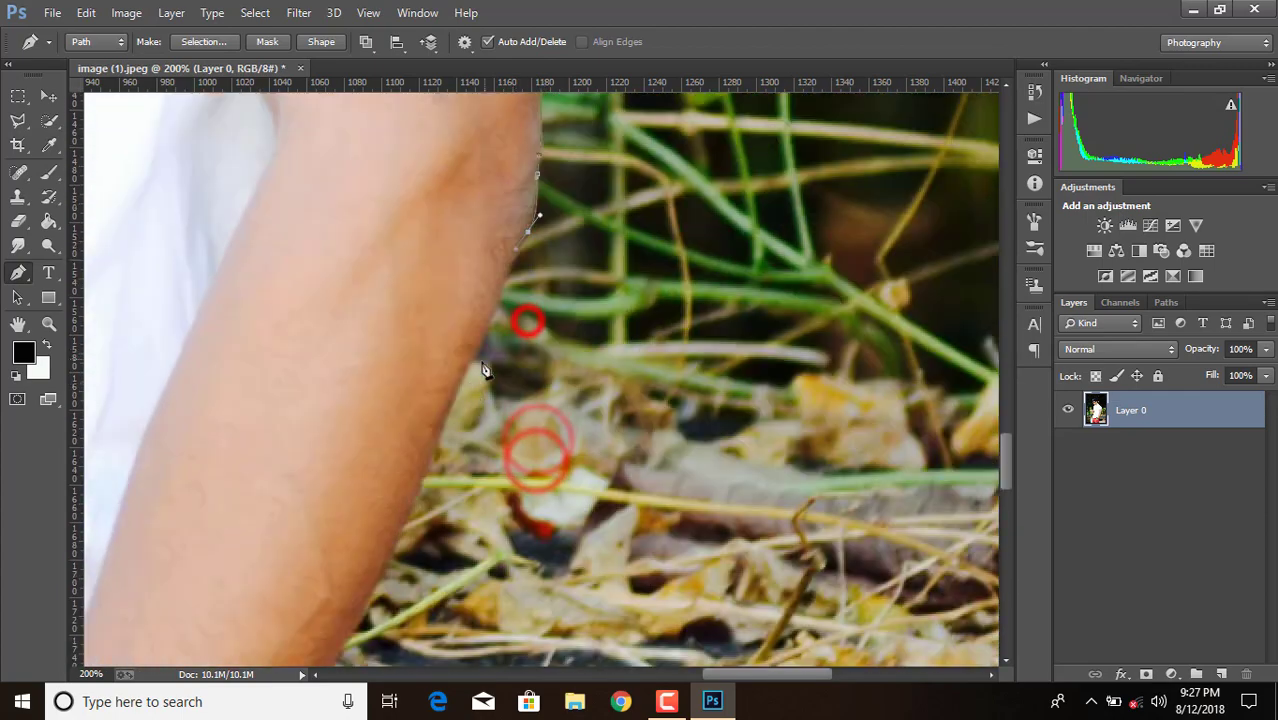
left_click(440, 427)
scroll(397, 440, "down", 2)
scroll(300, 505, "down", 1)
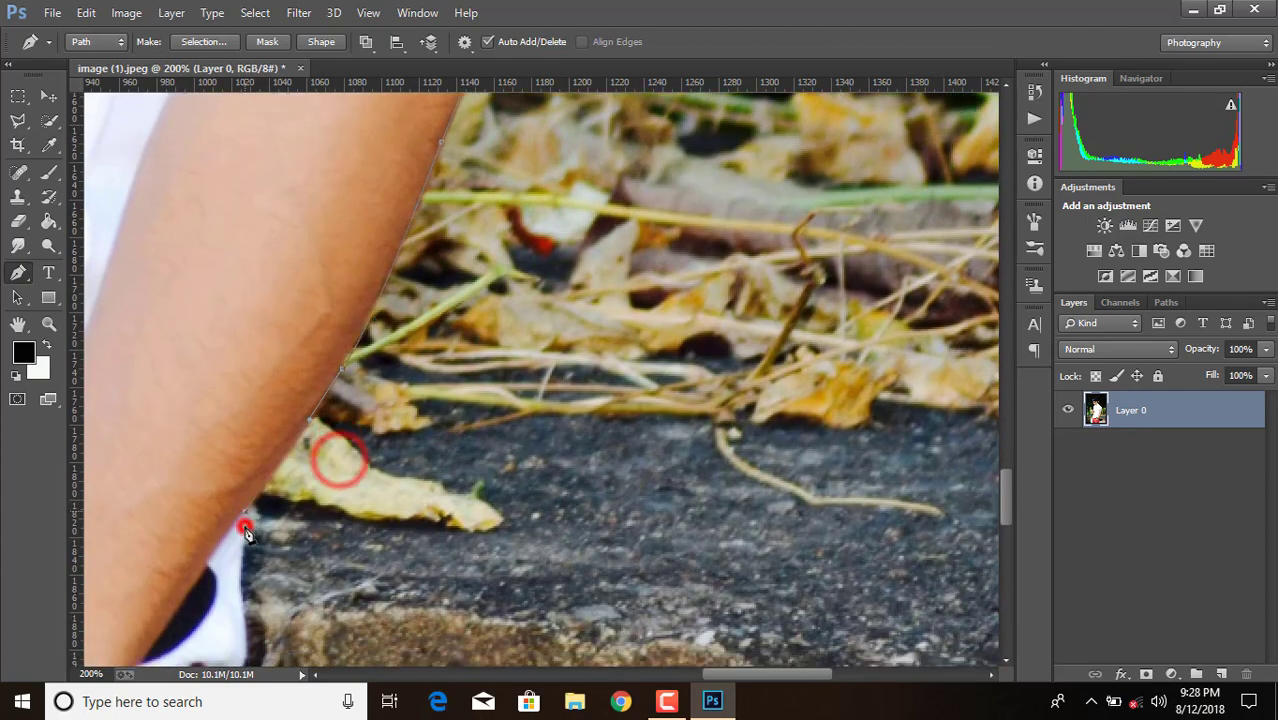
scroll(245, 515, "down", 1)
left_click(200, 512)
scroll(200, 505, "down", 1)
left_click(188, 459)
left_click(201, 496)
scroll(215, 390, "down", 2)
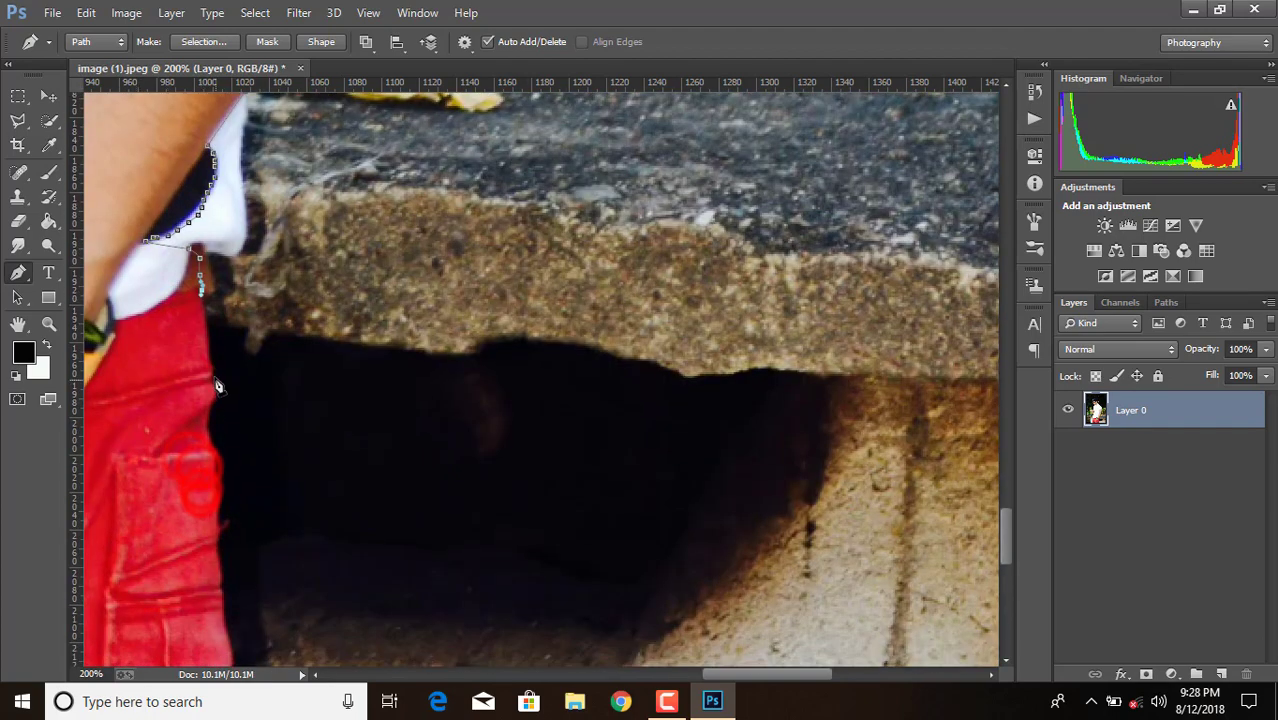
scroll(210, 460, "down", 2)
Run the path down the red trousers to their bottom and left corner, then start back up.
left_click(222, 400)
scroll(212, 380, "down", 1)
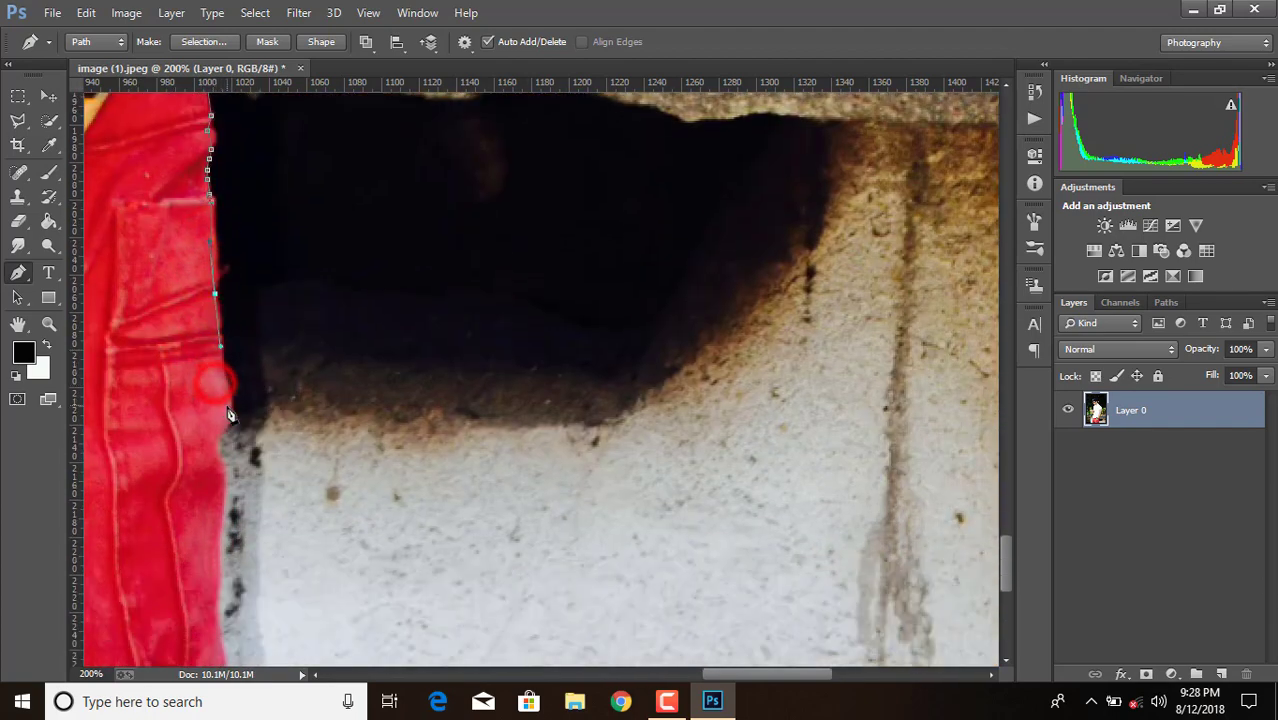
scroll(226, 390, "down", 1)
scroll(222, 403, "down", 2)
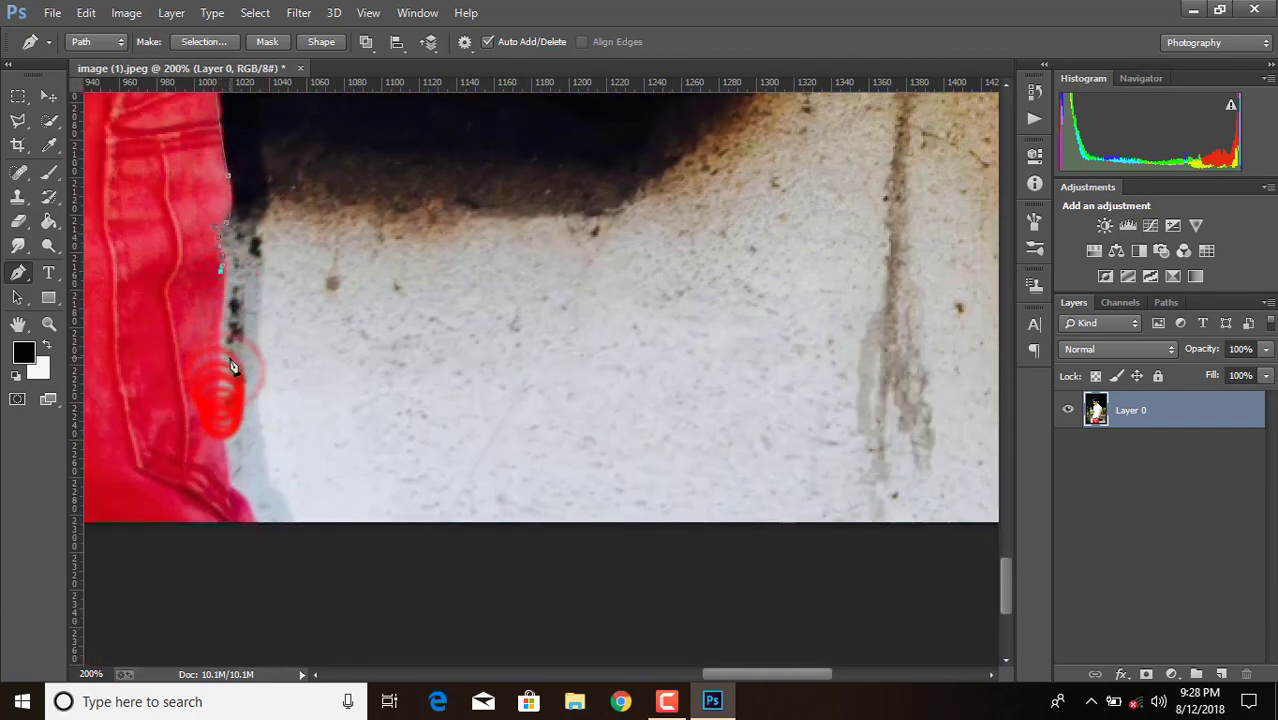
left_click(220, 400)
scroll(225, 410, "down", 1)
left_click_drag(743, 674, 558, 674)
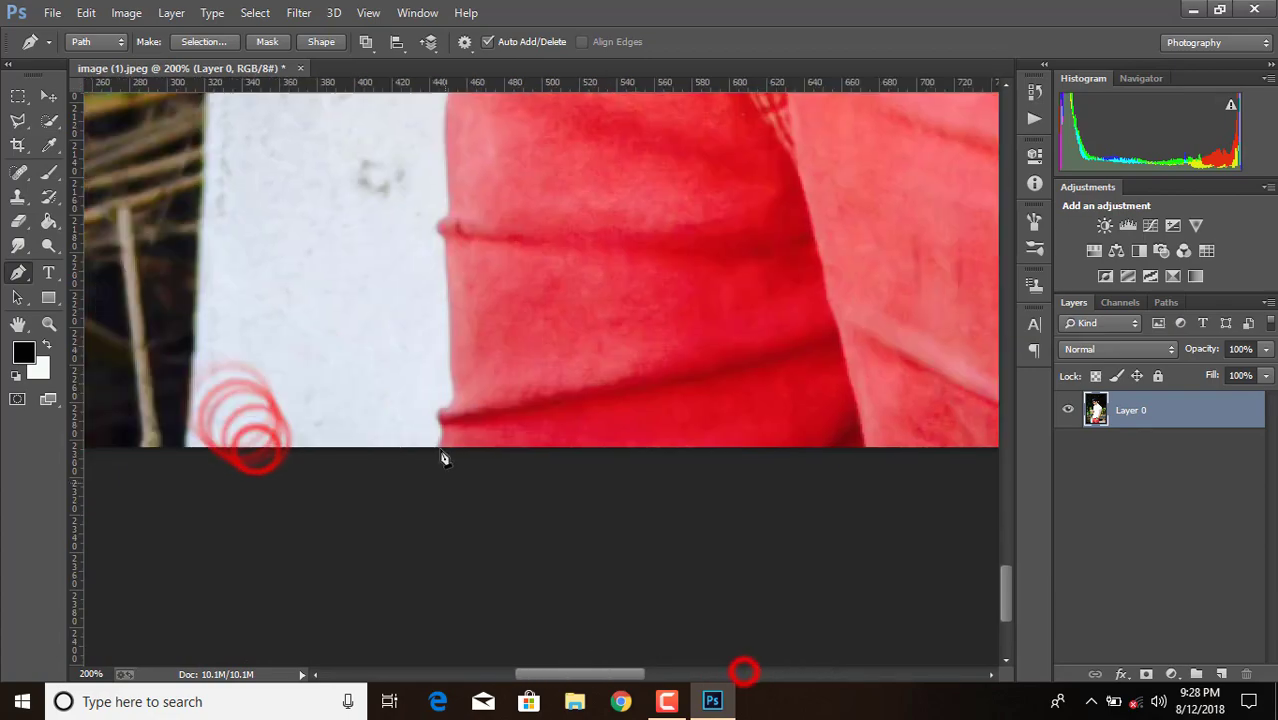
left_click(443, 438)
left_click(448, 278)
left_click(441, 226)
Add anchors up the trousers' left edge toward their top.
scroll(450, 262, "up", 2)
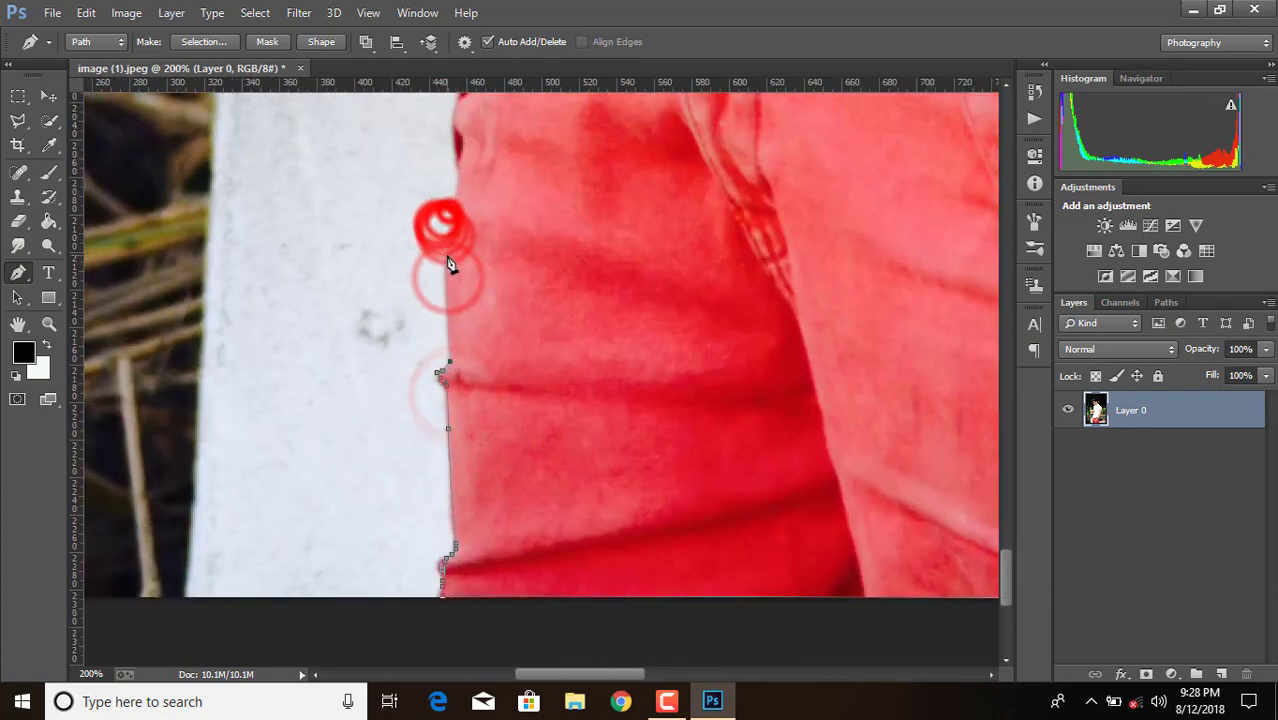
scroll(458, 192, "up", 1)
left_click(451, 123)
scroll(451, 123, "up", 2)
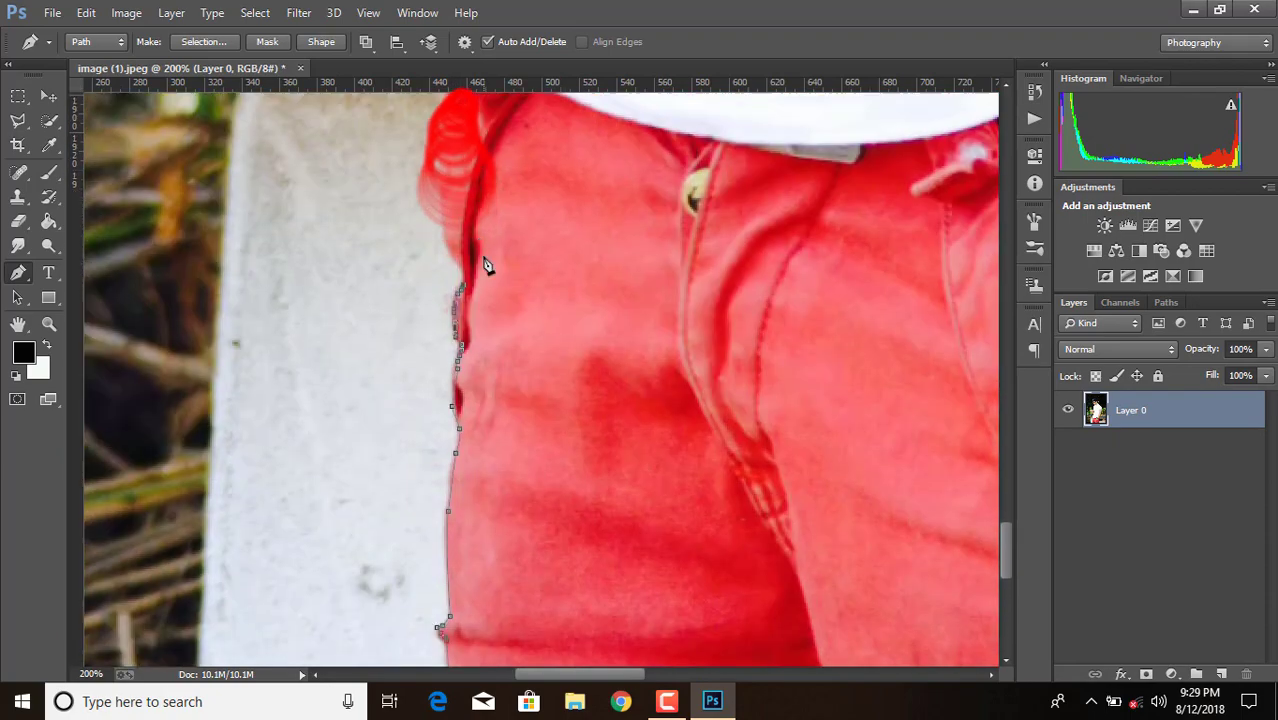
scroll(445, 300, "up", 1)
left_click(446, 413)
left_click(440, 357)
left_click(450, 292)
Trace around the waistband and shirt hem and up the shirt's left side.
left_click(454, 252)
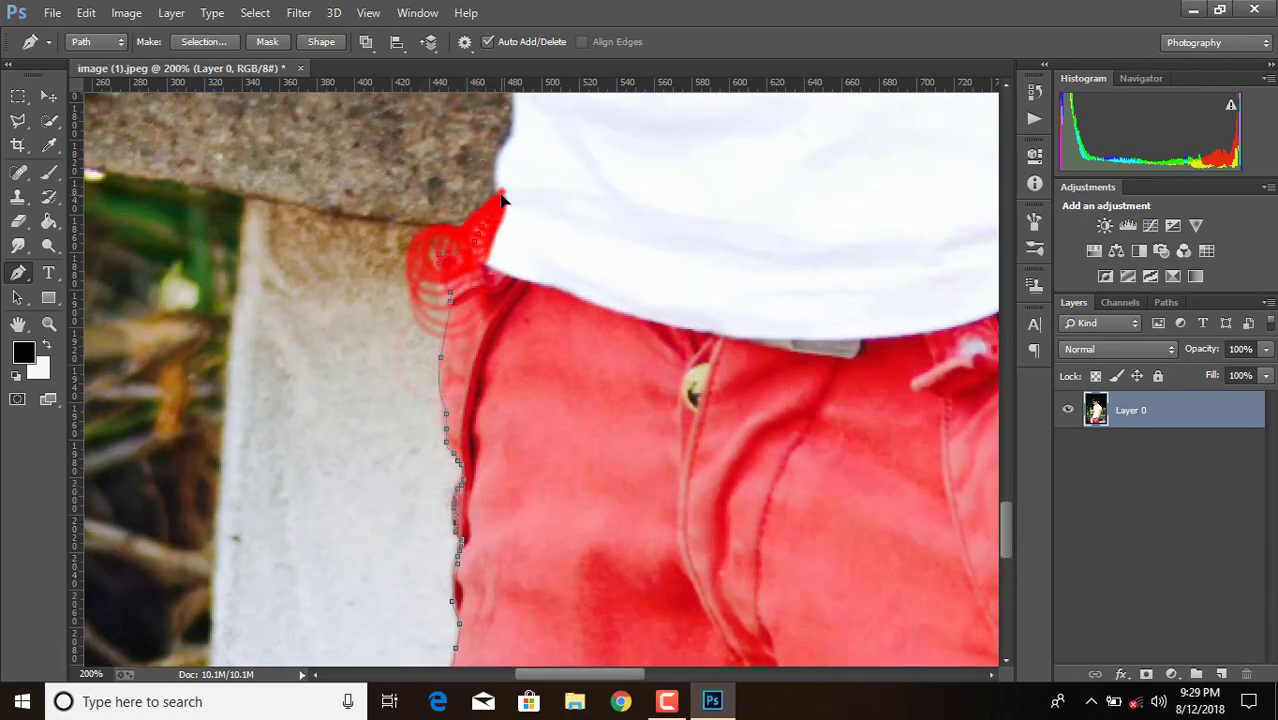
left_click(484, 228)
left_click(501, 192)
scroll(520, 158, "up", 5)
left_click(511, 521)
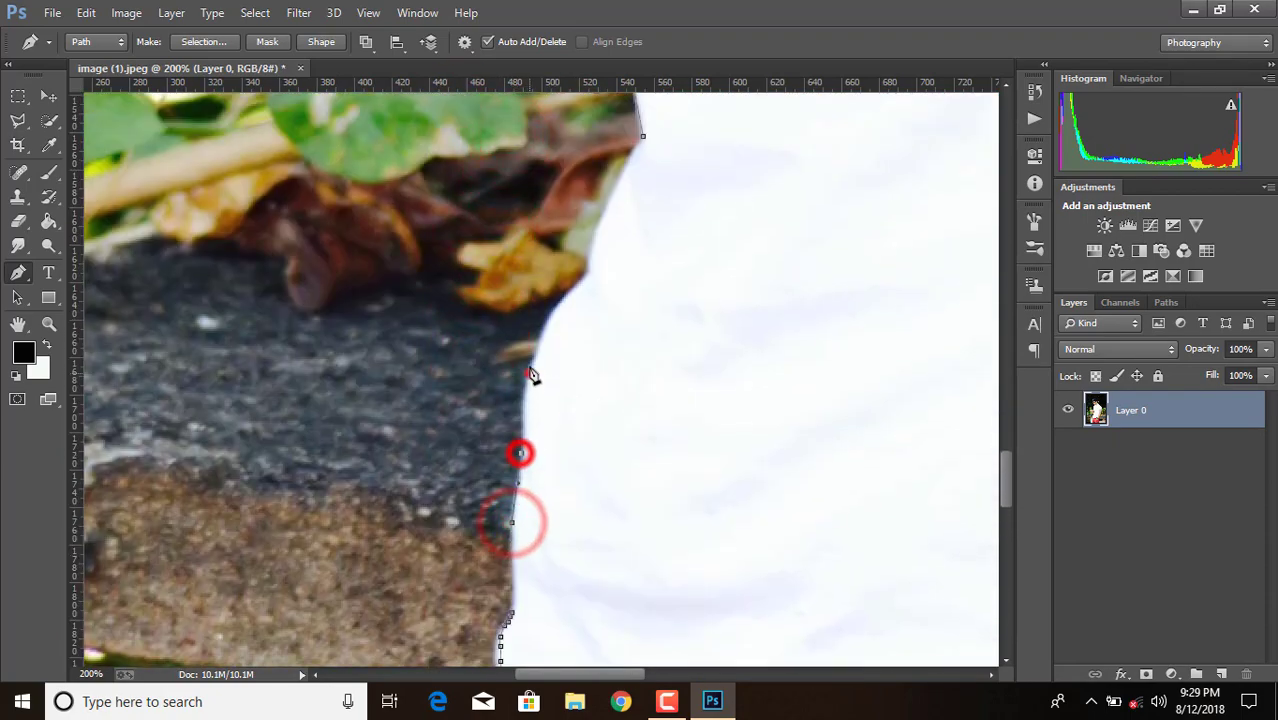
left_click(588, 272)
scroll(600, 300, "up", 2)
Turn the closed pen path into a selection with 0 feather.
key("ctrl+minus")
key("ctrl+minus")
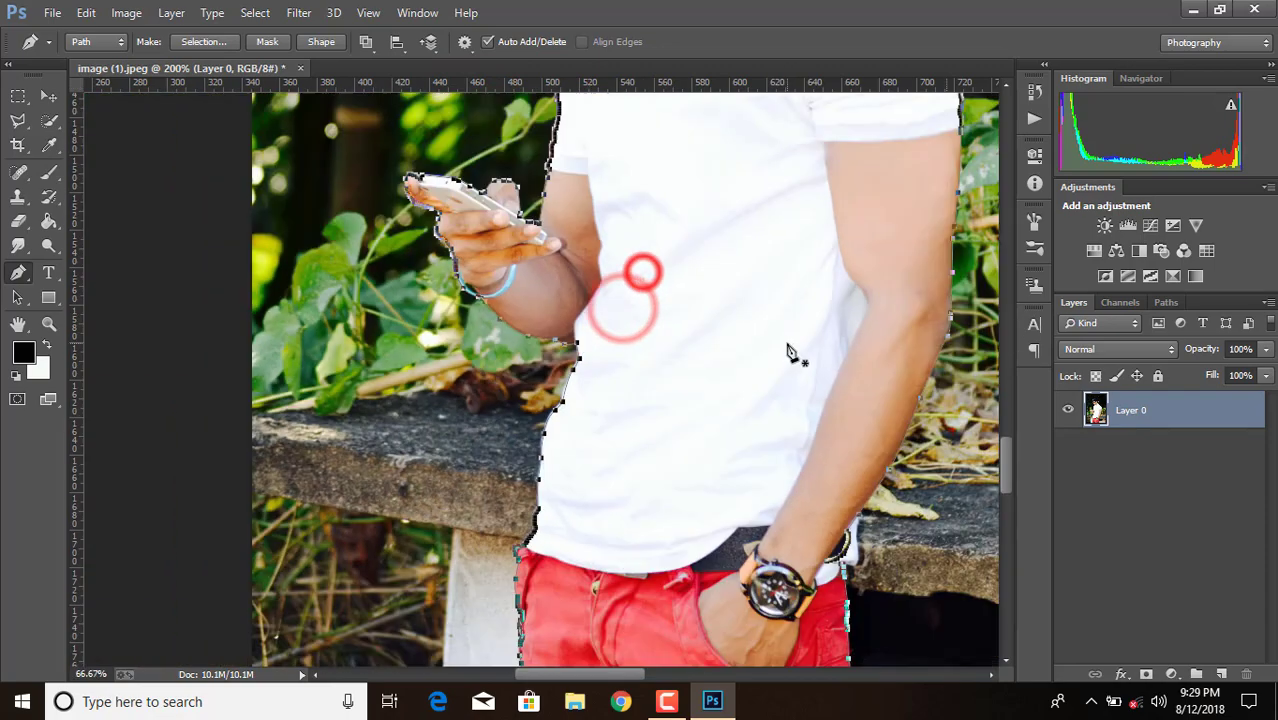
key("ctrl+minus")
key("ctrl+minus")
right_click(665, 305)
left_click(740, 314)
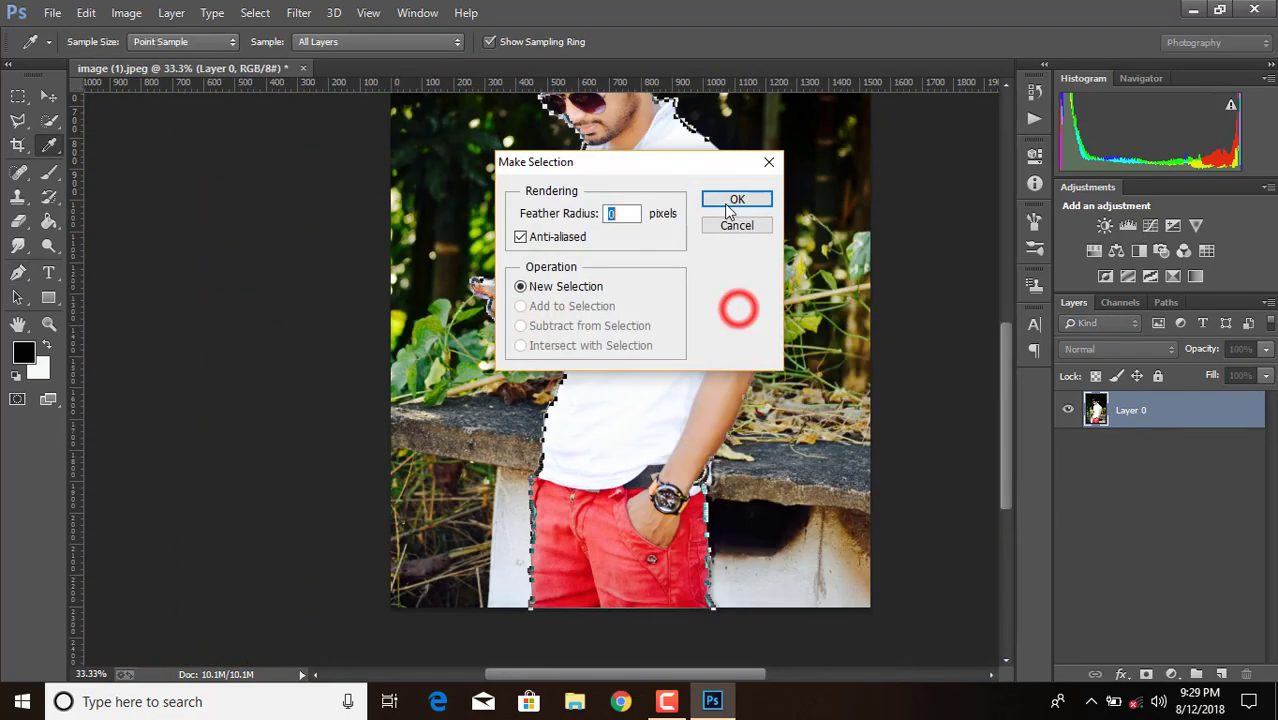
left_click(728, 198)
Add a layer mask from the selection and apply it permanently to Layer 0, then choose the Move tool.
left_click(1147, 674)
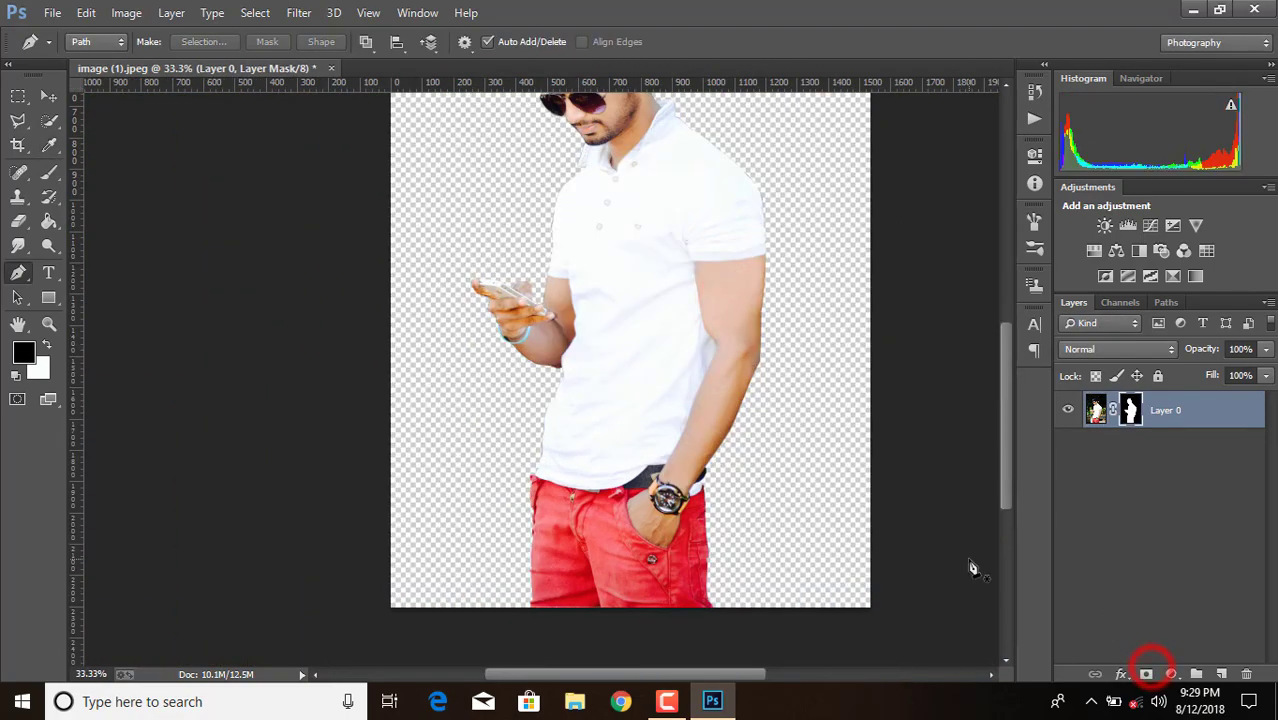
key("ctrl+minus")
key("ctrl+minus")
key("ctrl+plus")
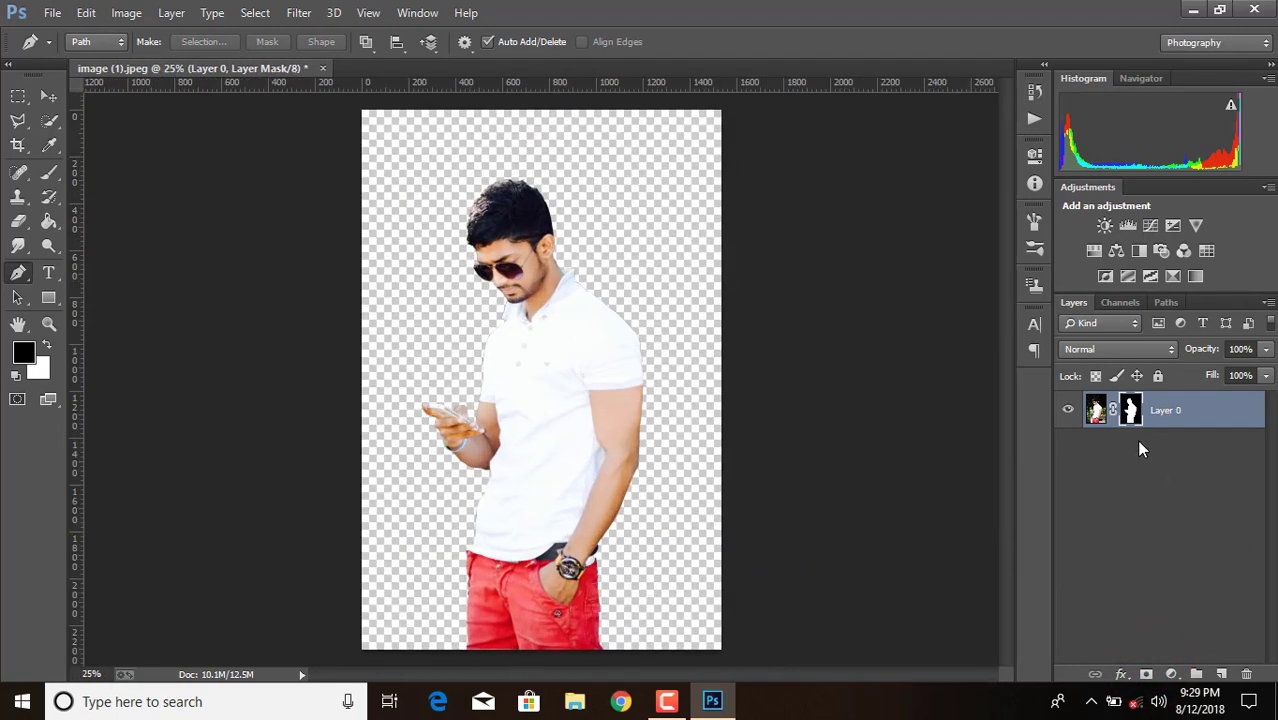
right_click(1130, 410)
left_click(1131, 469)
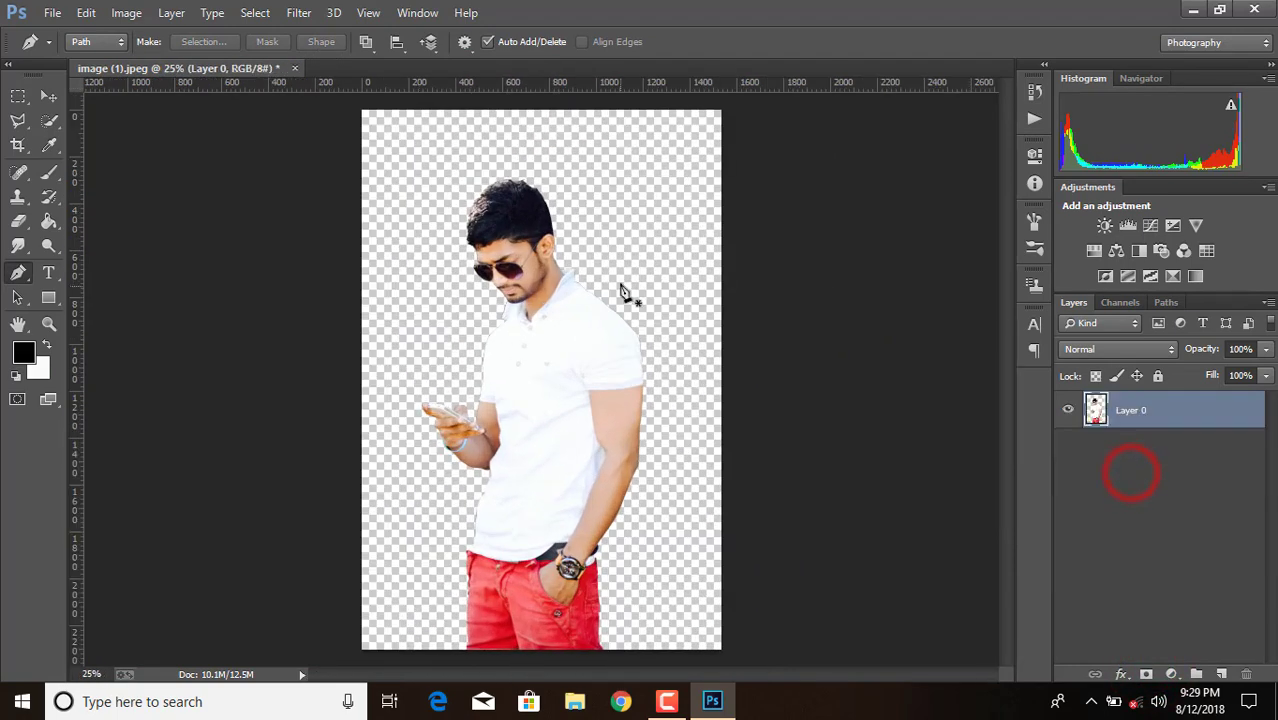
left_click(49, 97)
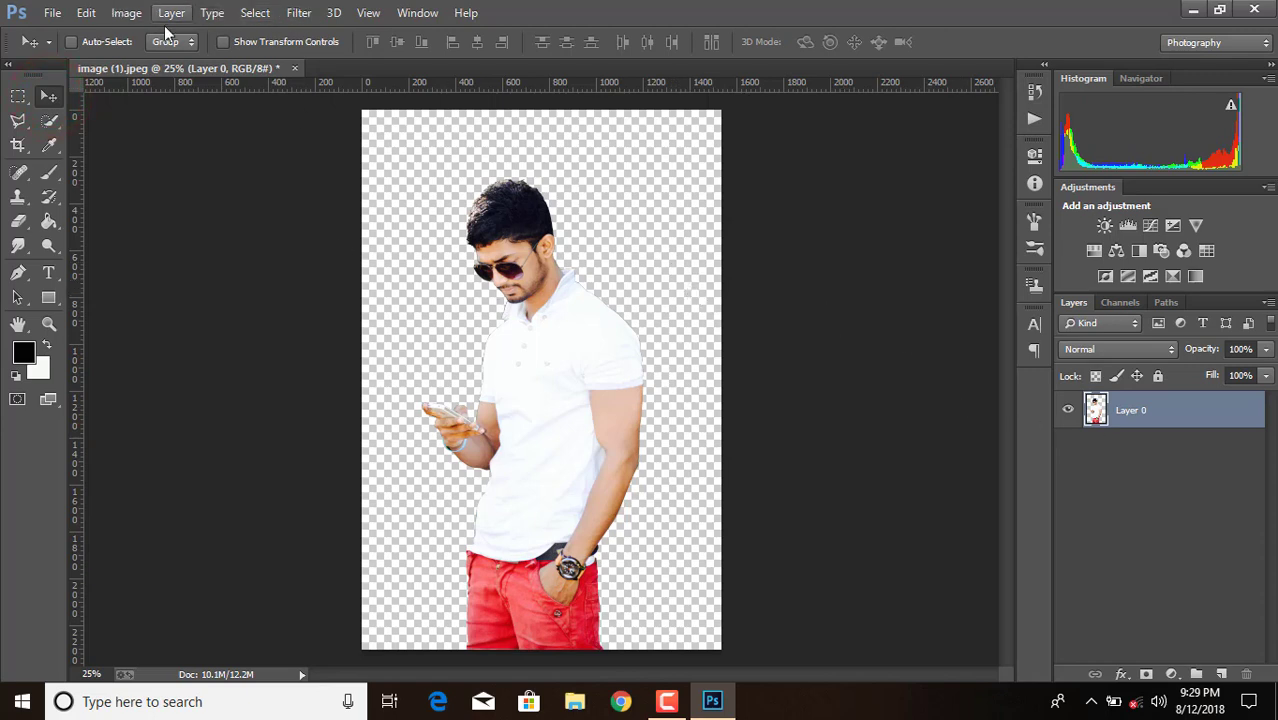
Smudge the skin on the neck with a 65 px Smudge brush.
left_click(17, 248)
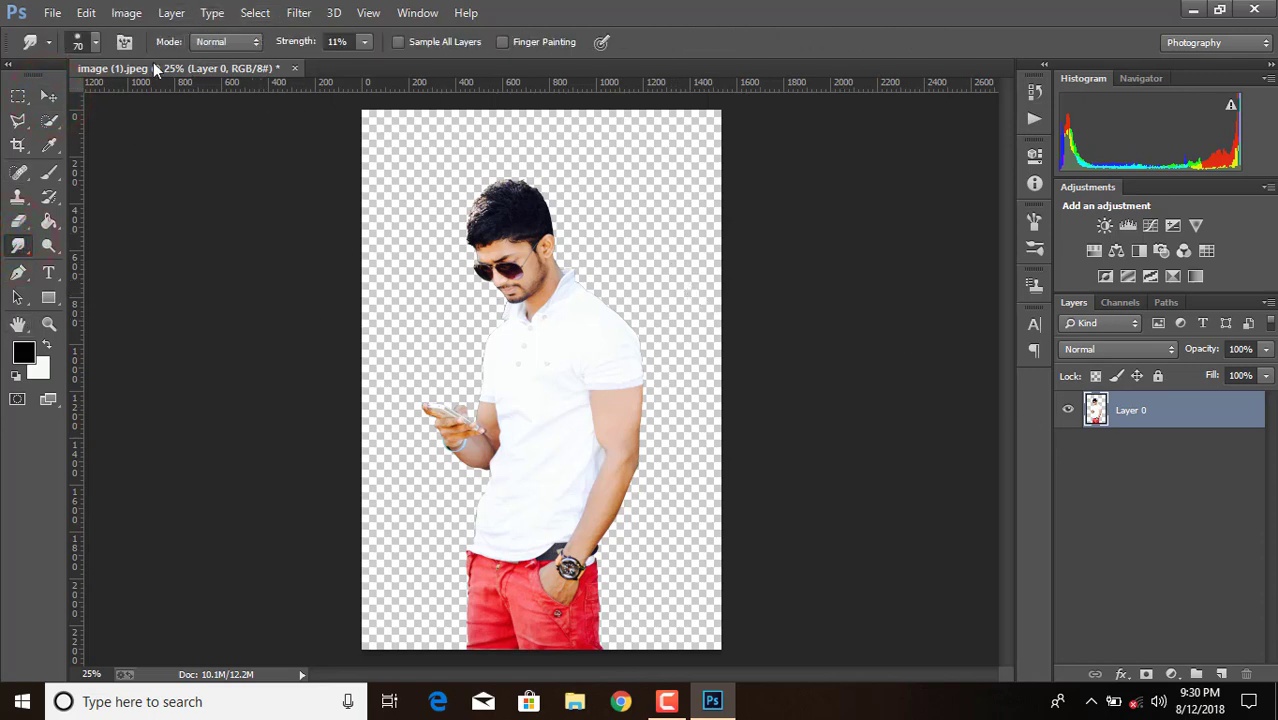
left_click(85, 41)
scroll(143, 207, "down", 2)
scroll(143, 207, "down", 2)
scroll(143, 207, "down", 2)
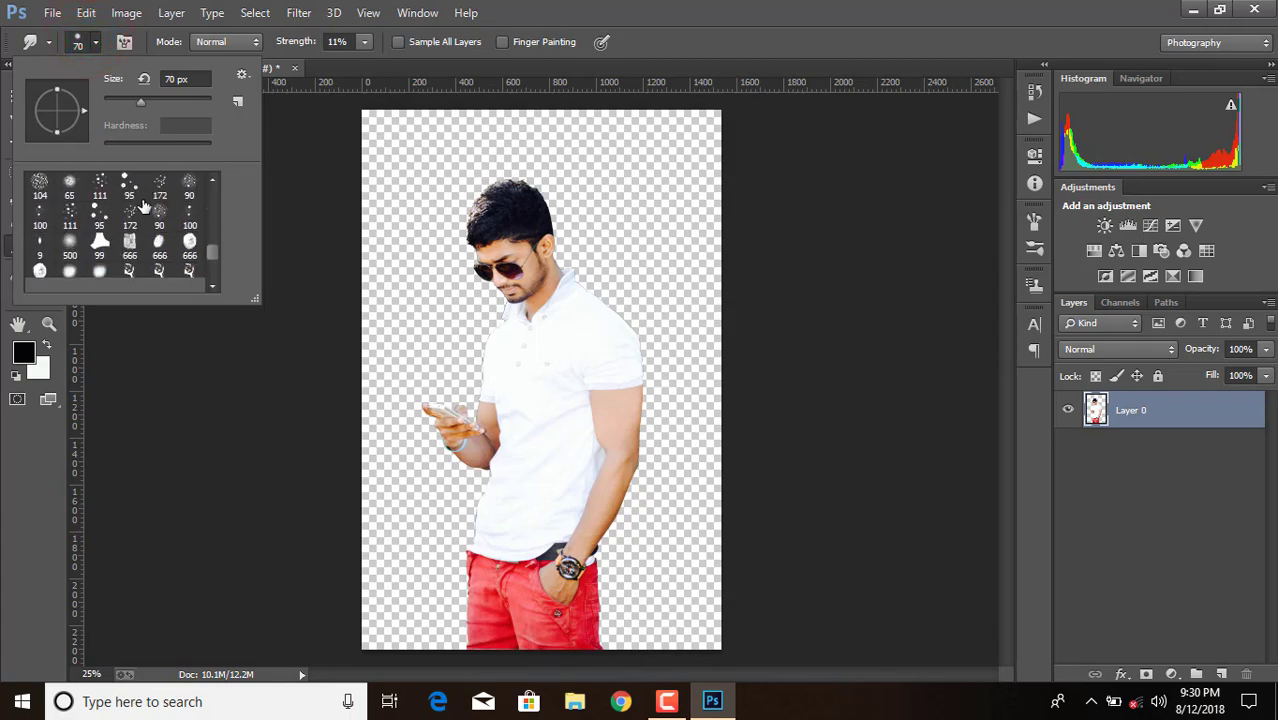
scroll(143, 207, "down", 3)
double_click(130, 272)
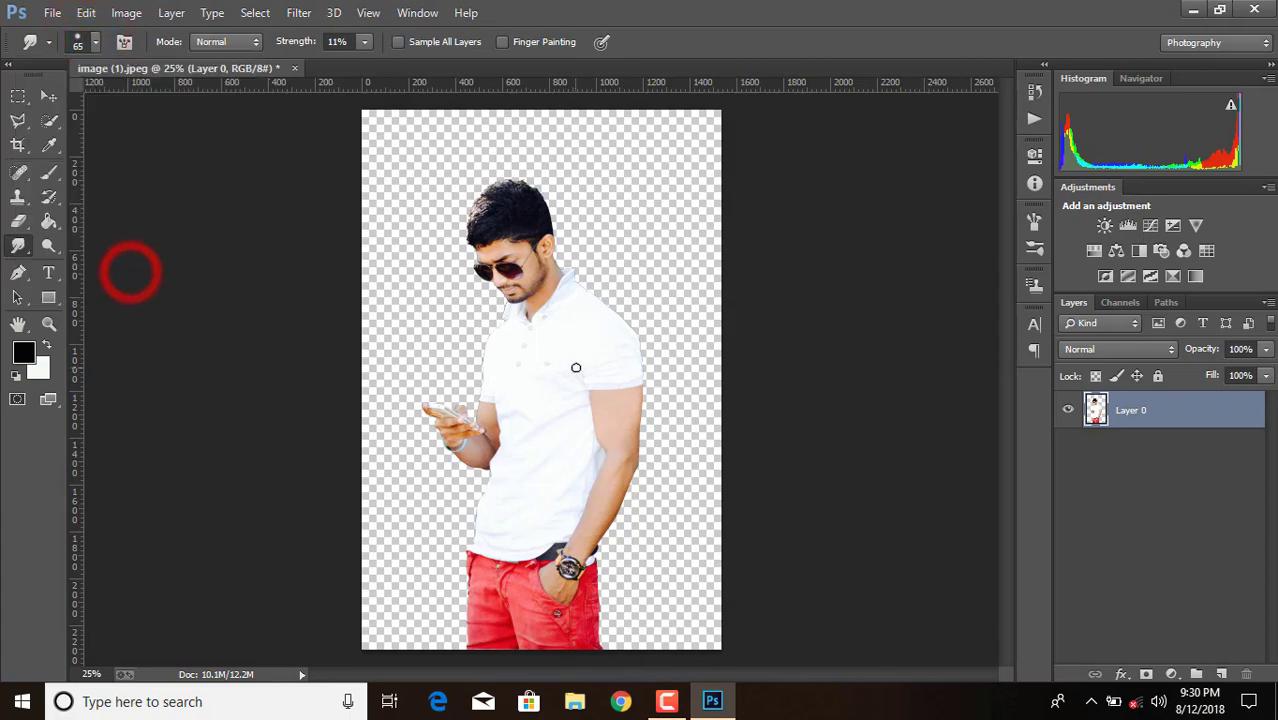
scroll(576, 368, "up", 2)
scroll(576, 368, "up", 2)
scroll(576, 368, "down", 1)
scroll(576, 368, "down", 1)
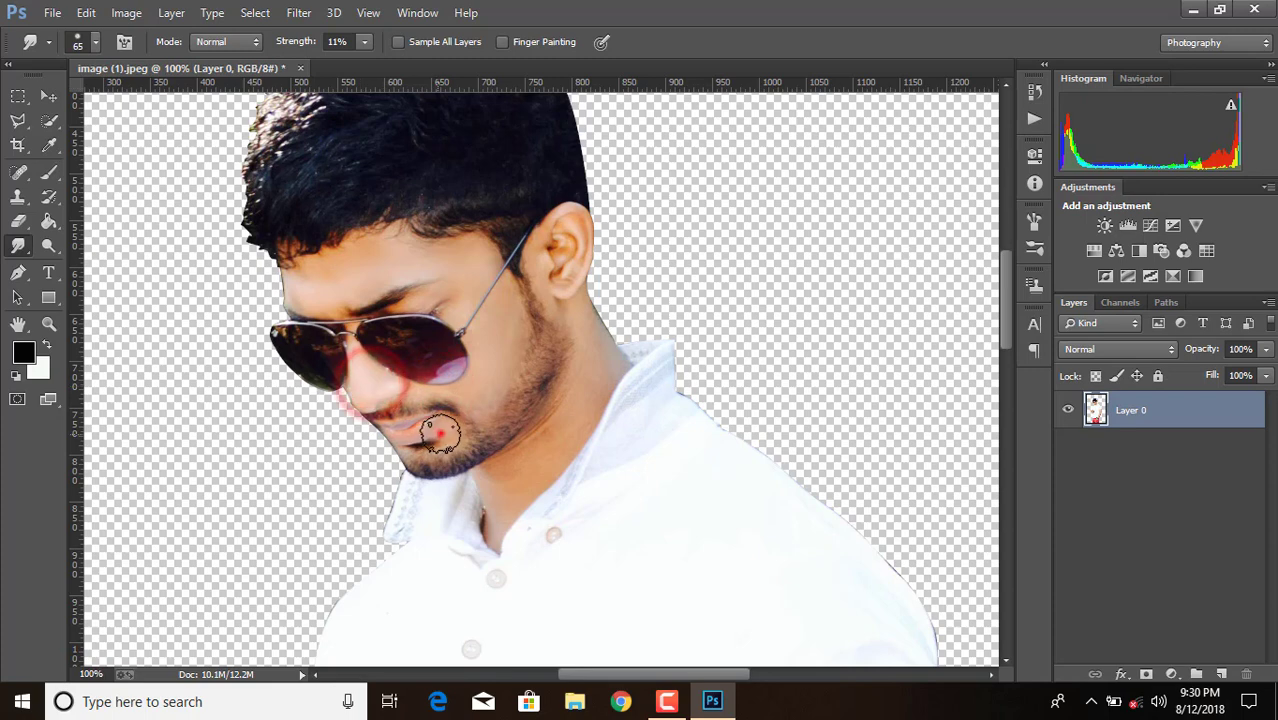
left_click(566, 320)
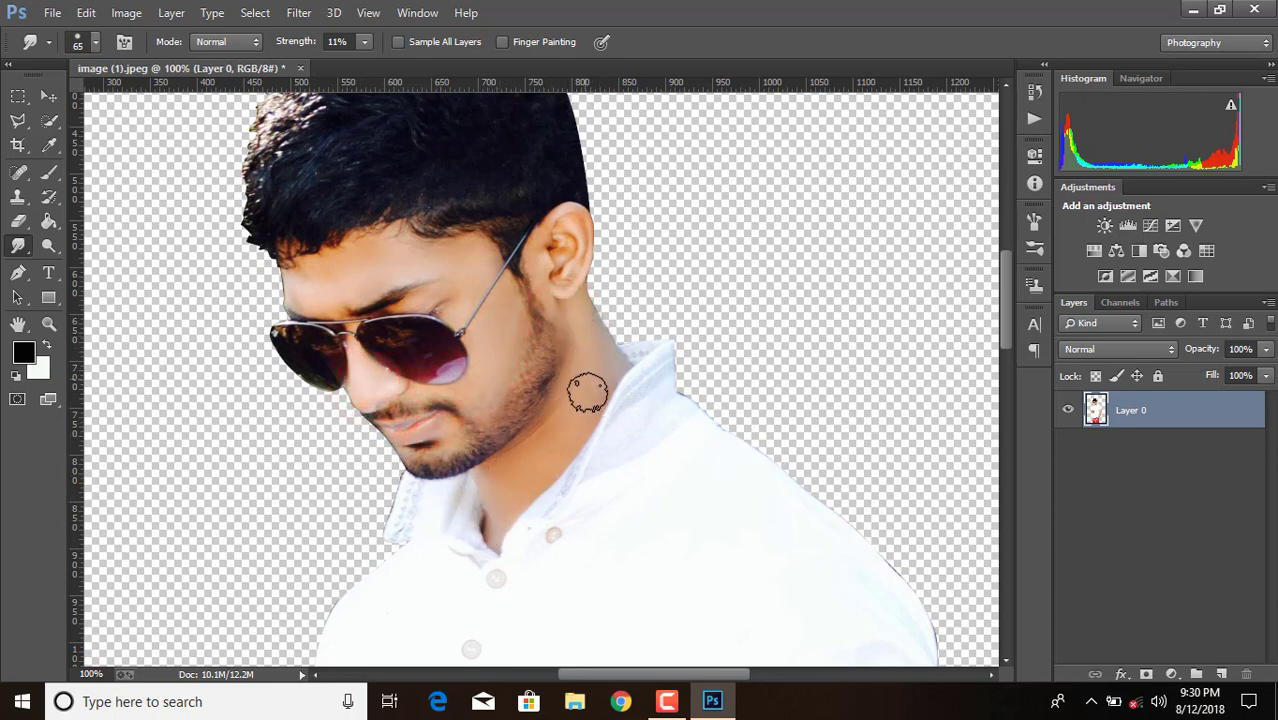
scroll(662, 360, "up", 3)
scroll(662, 360, "up", 2)
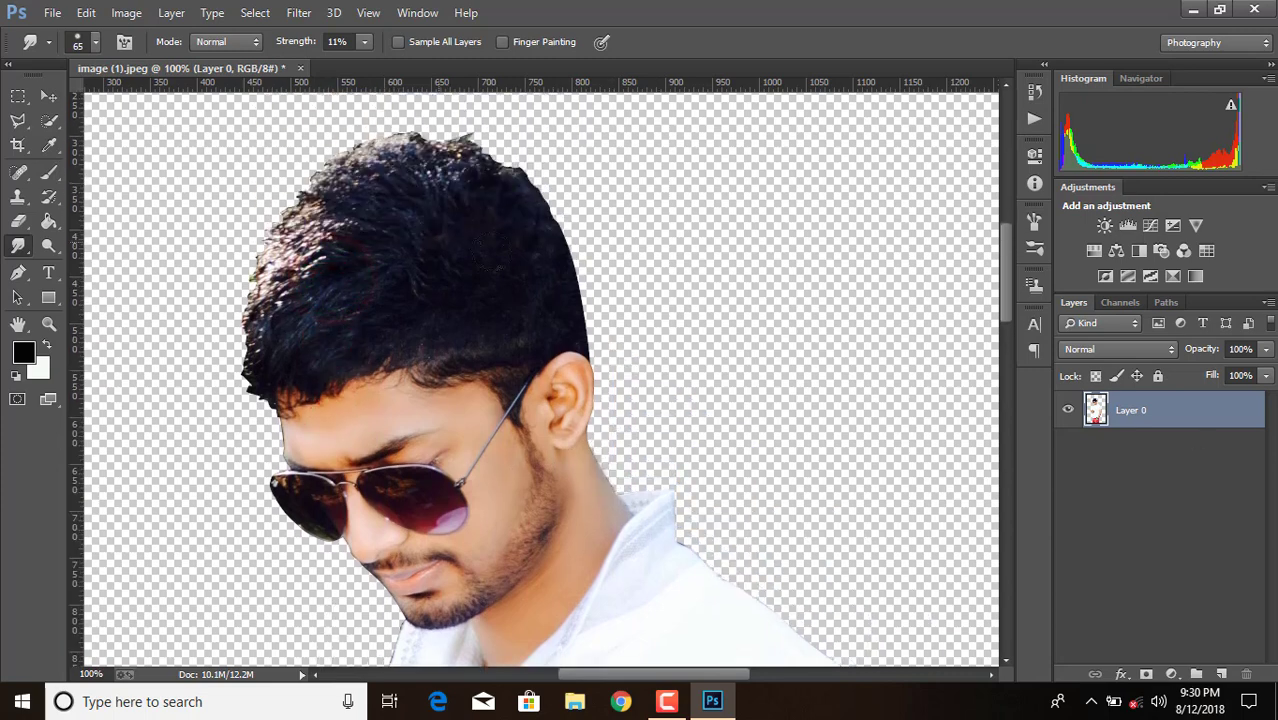
Switch to the 172 bristle brush preset and zoom to 200% on the top of the hair.
left_click(80, 43)
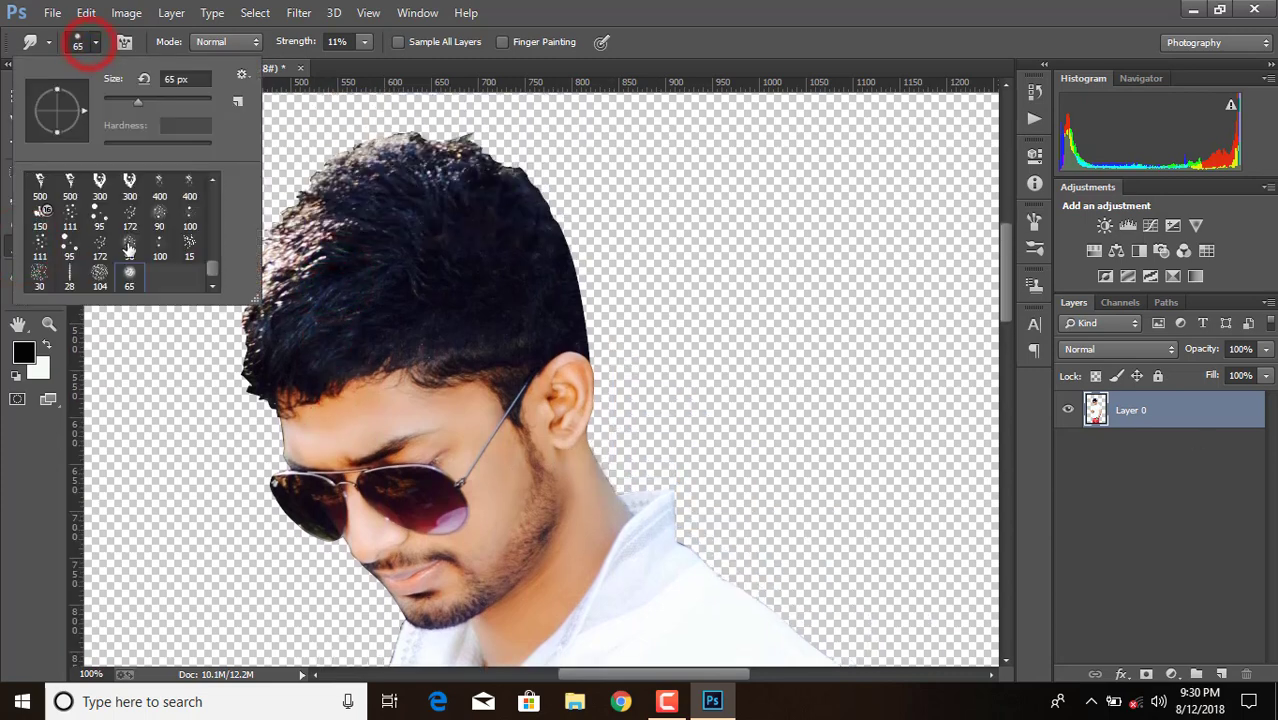
double_click(97, 250)
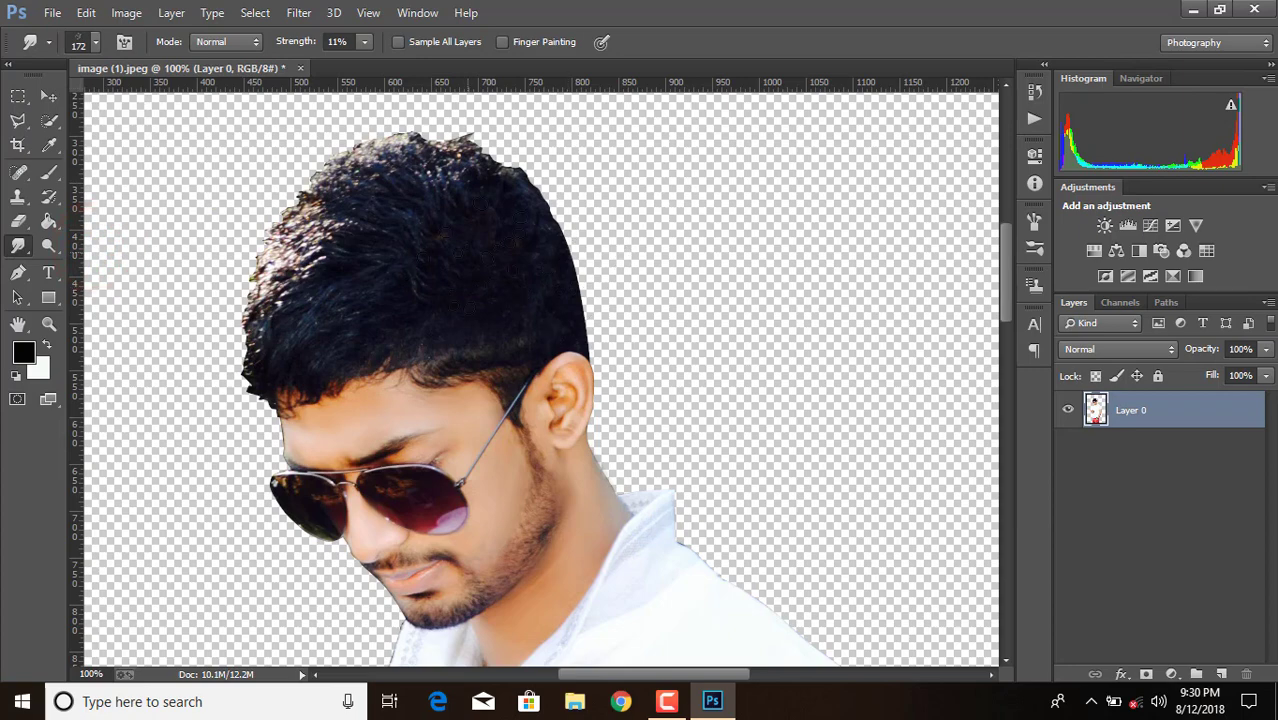
key("ctrl+plus")
scroll(540, 378, "up", 5)
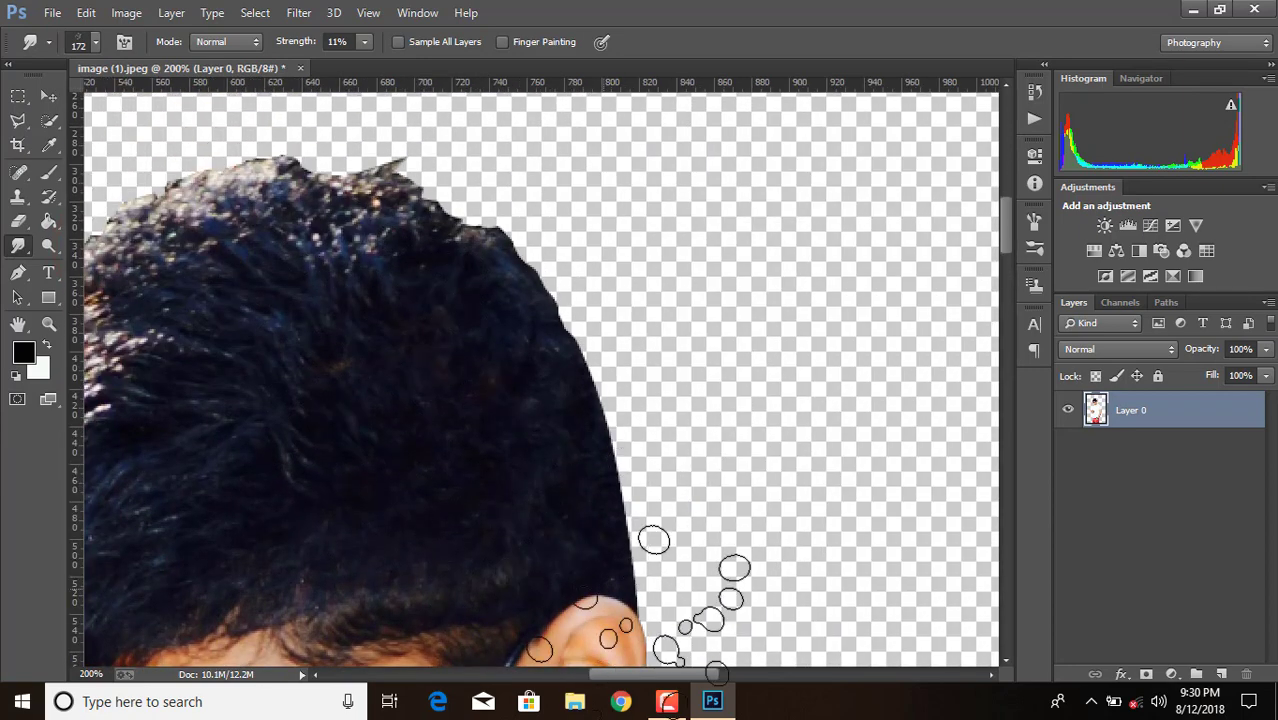
left_click_drag(652, 676, 597, 676)
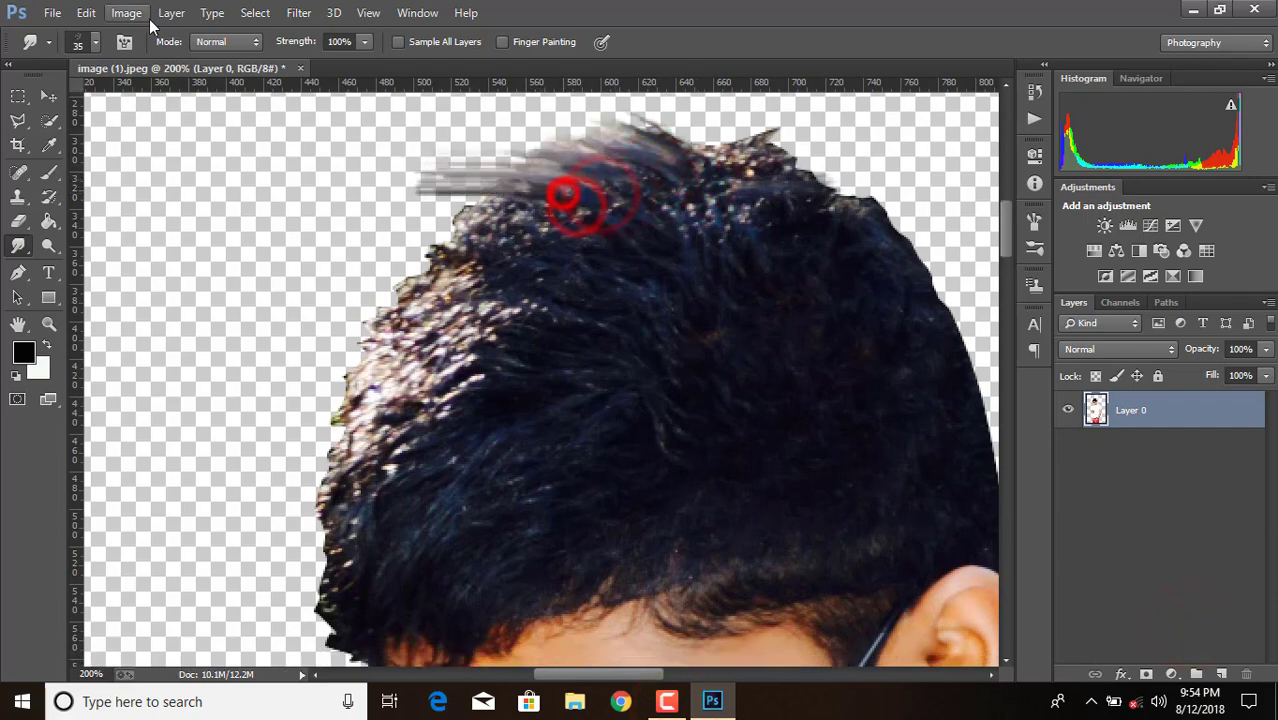
Step backward three times to remove the rough smudge streaks from the hair.
left_click_drag(697, 190, 563, 192)
key("ctrl+minus")
left_click(86, 12)
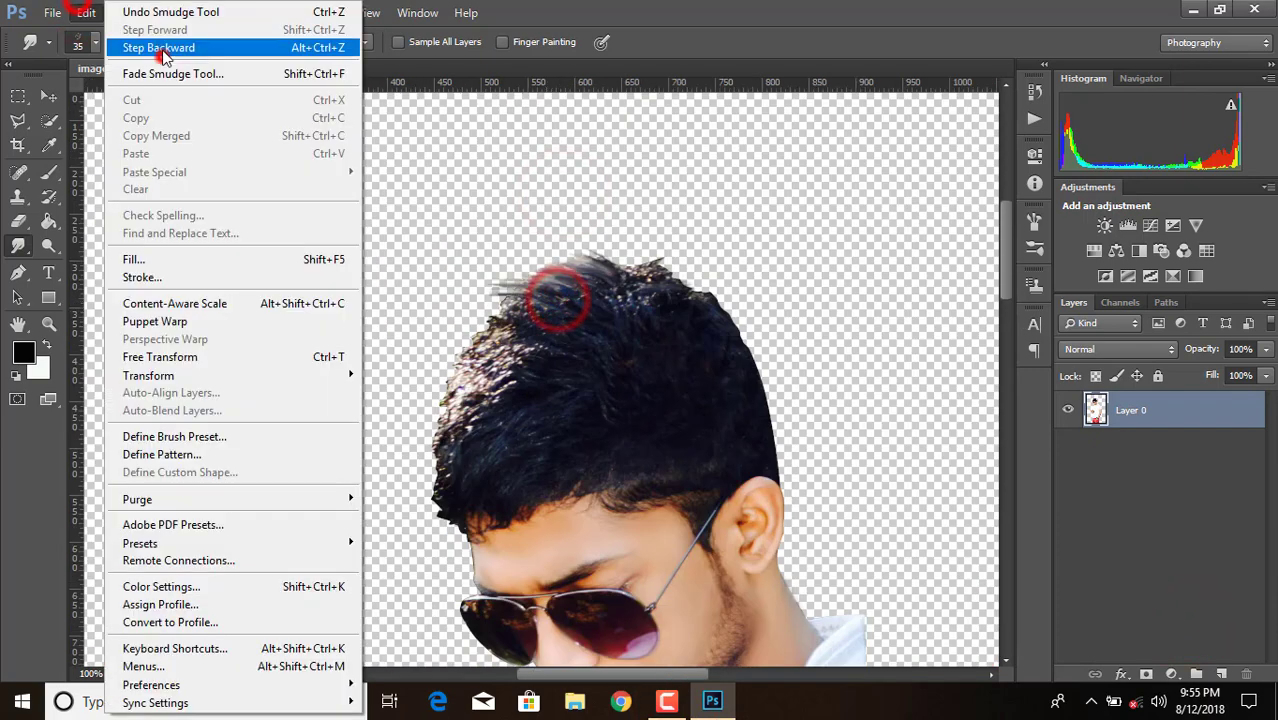
left_click(165, 46)
left_click(86, 12)
left_click(160, 46)
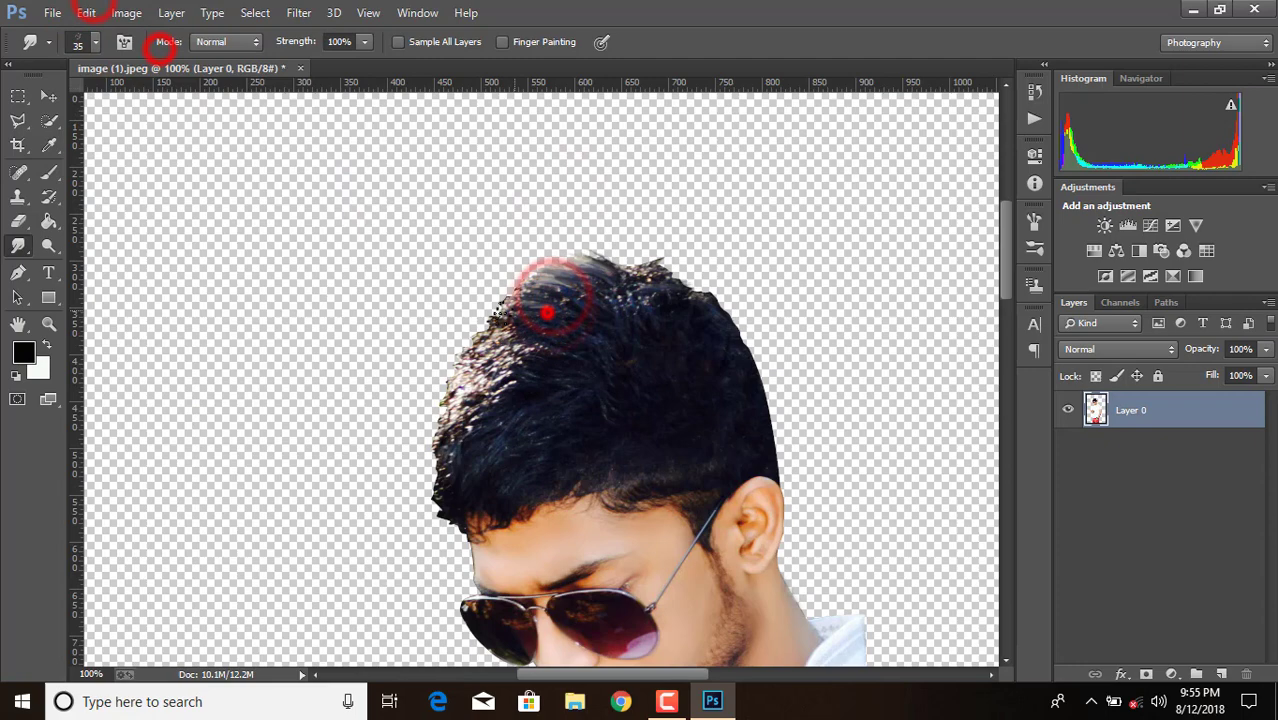
left_click(86, 12)
left_click(135, 44)
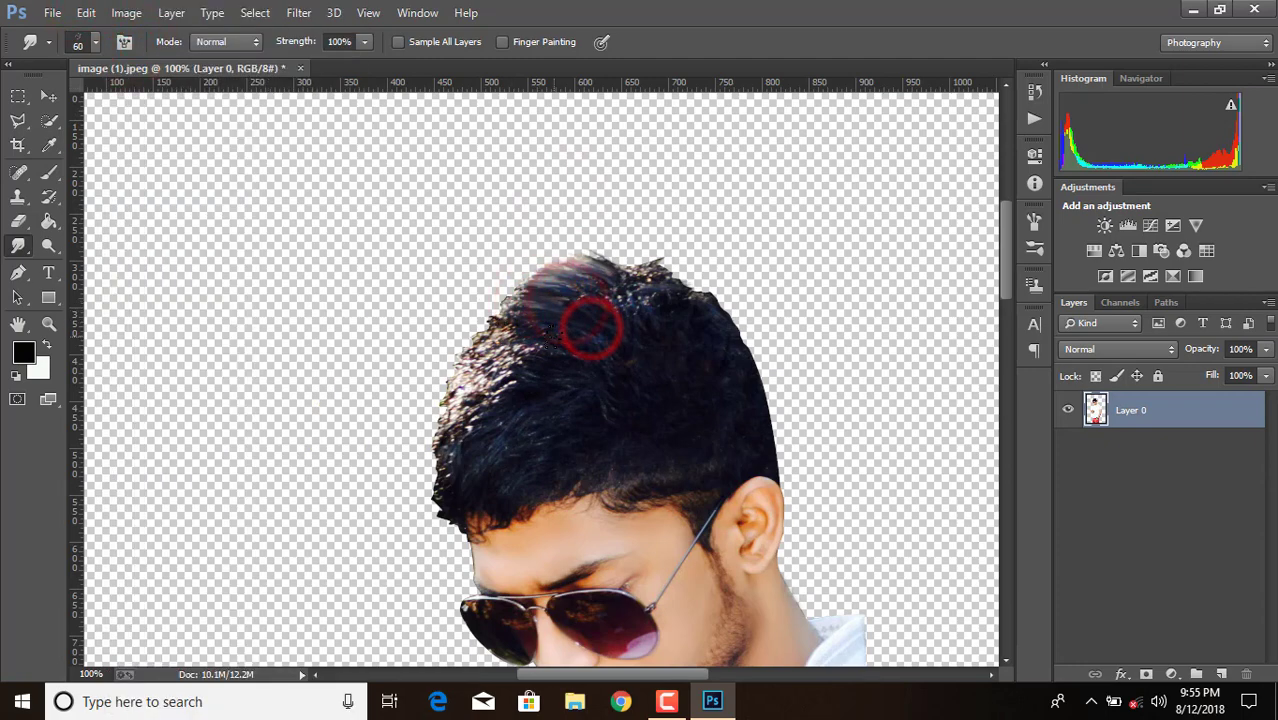
Set the smudge brush to size 60 and smear hair strands up and to the left.
scroll(530, 340, "down", 1)
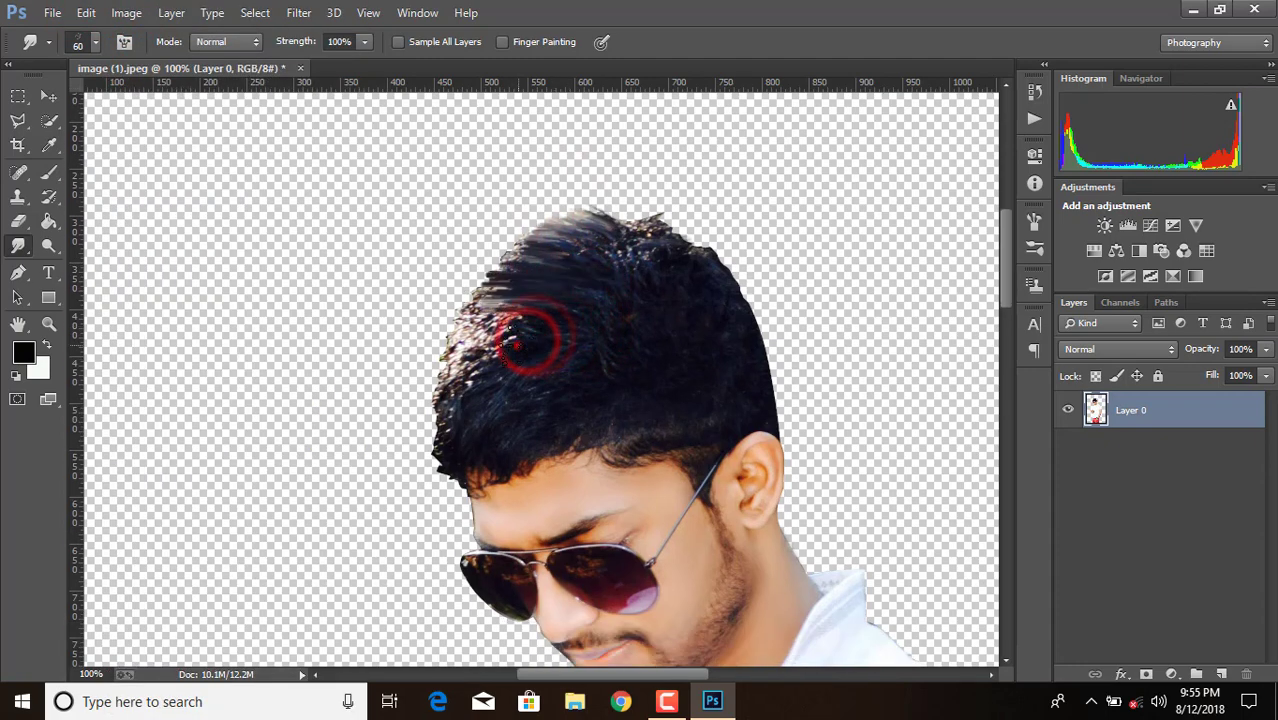
left_click(96, 44)
left_click(526, 302)
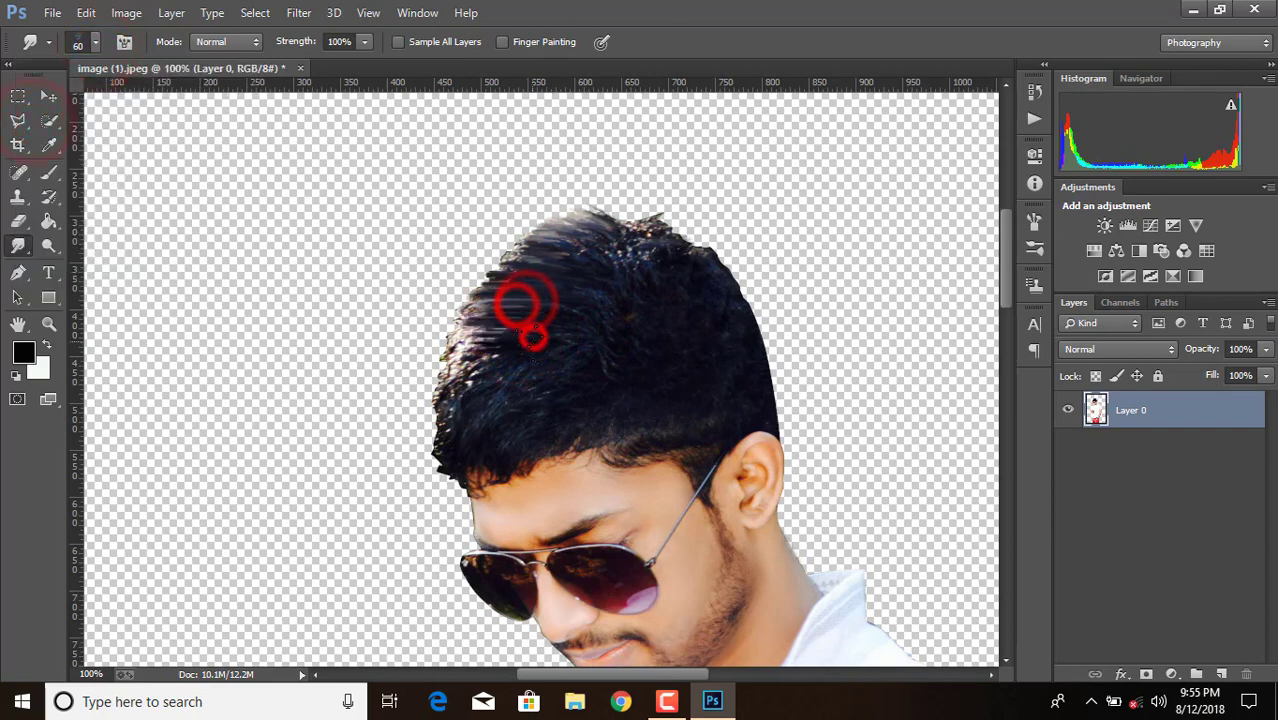
scroll(518, 302, "down", 1)
scroll(515, 305, "down", 1)
left_click(587, 307)
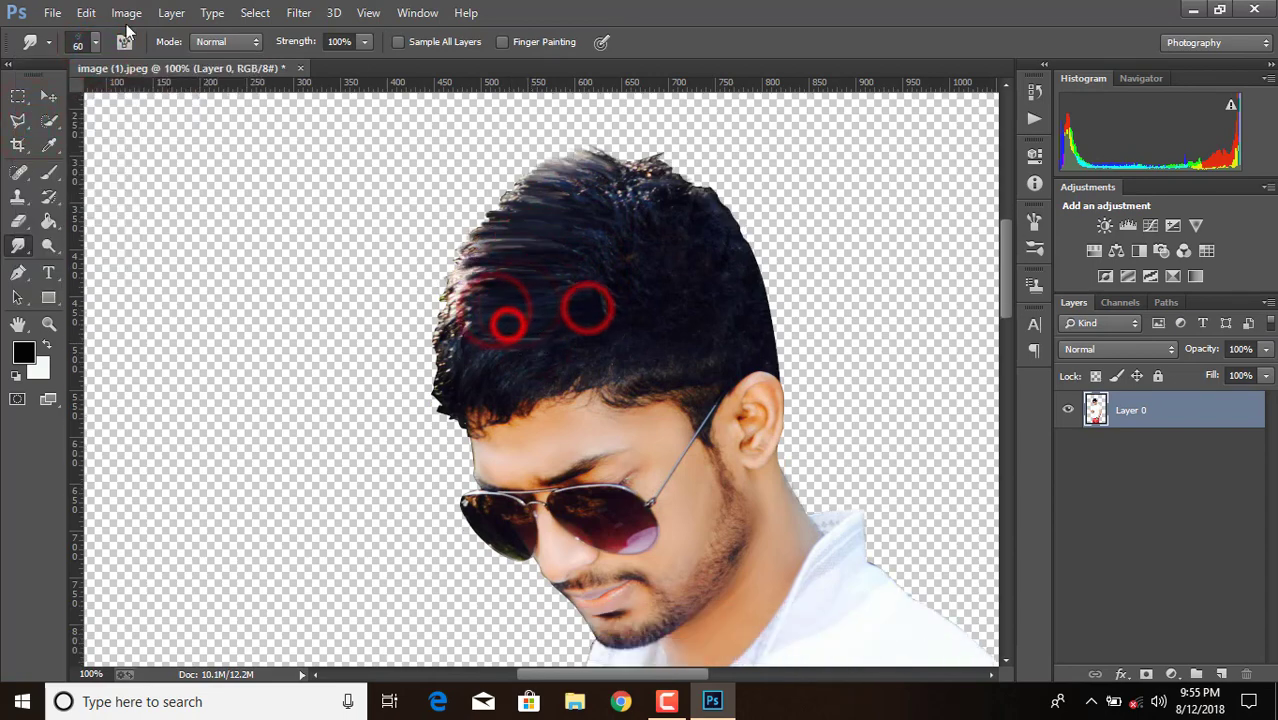
left_click(543, 338)
left_click_drag(515, 345, 491, 262)
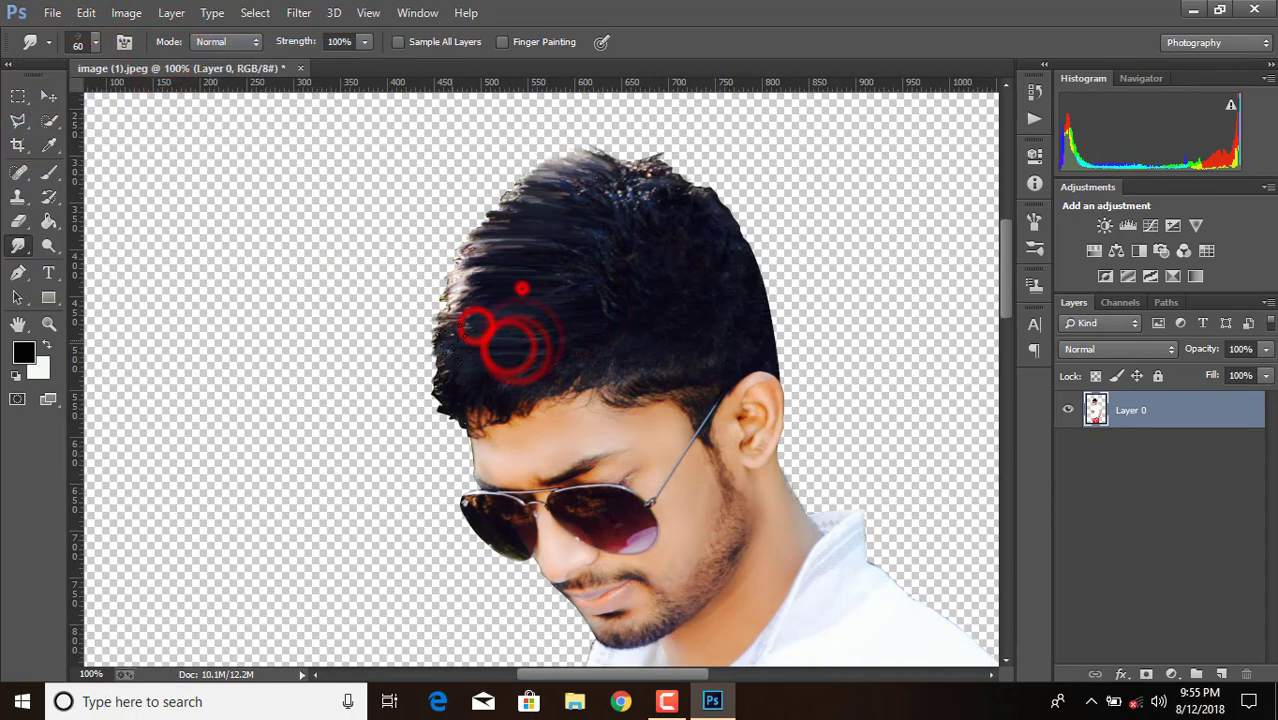
scroll(457, 298, "down", 1)
scroll(457, 290, "up", 2)
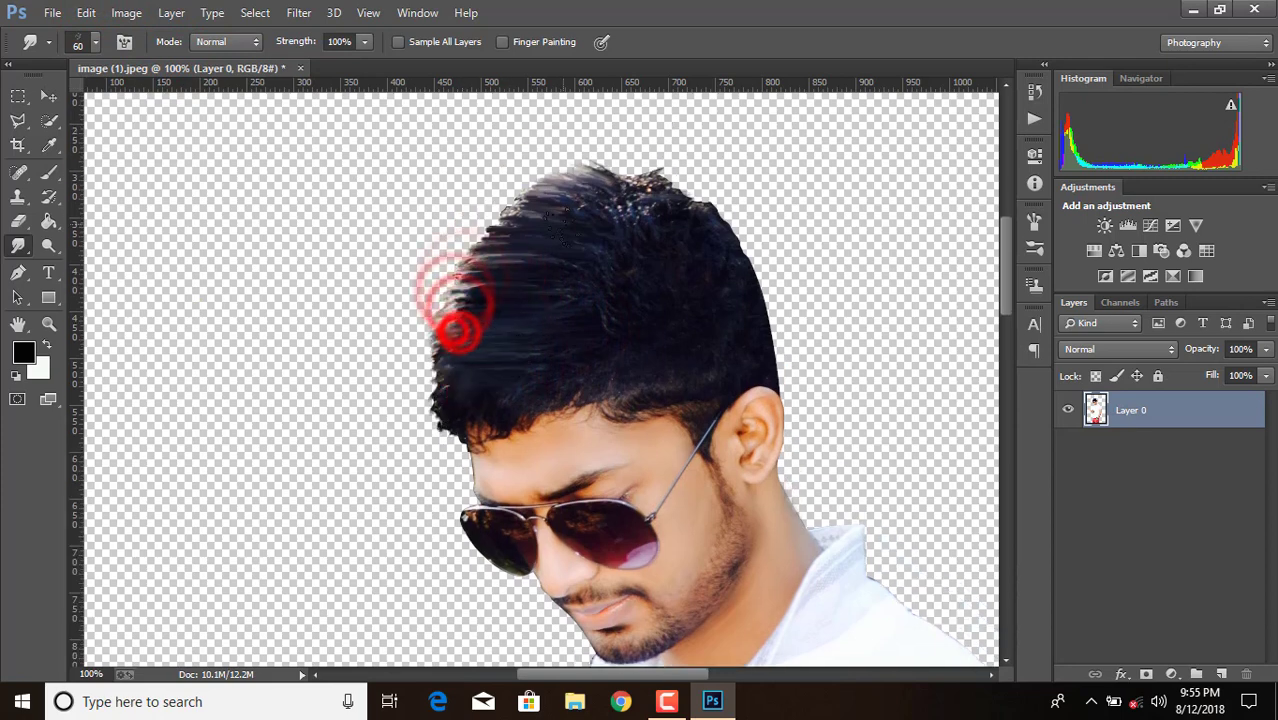
mouse_move(622, 212)
left_mouse_down()
mouse_move(650, 238)
mouse_move(662, 228)
mouse_move(645, 217)
mouse_move(627, 231)
mouse_move(613, 194)
mouse_move(607, 242)
mouse_move(645, 245)
left_mouse_up()
Pull the crown strands upward and smear the top-left hair with a different brush preset.
scroll(636, 218, "down", 1)
scroll(600, 210, "down", 1)
scroll(590, 195, "up", 1)
scroll(640, 245, "down", 1)
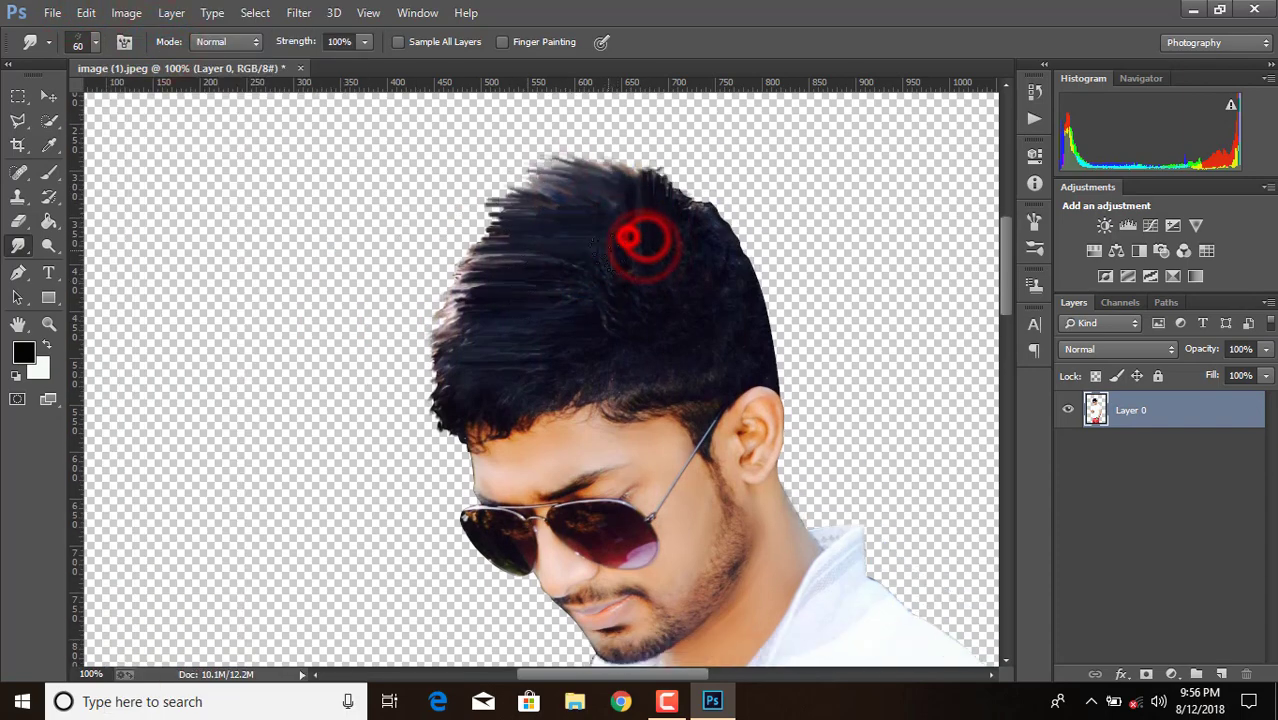
left_click_drag(570, 214, 565, 176)
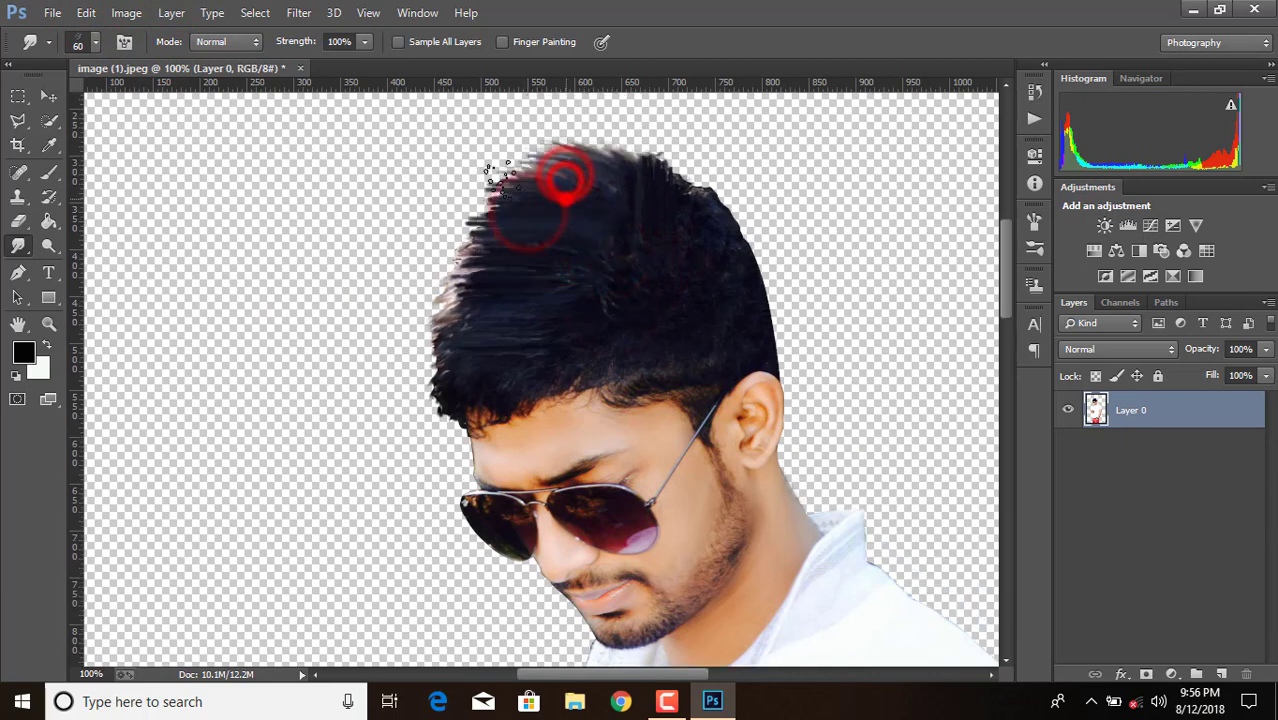
left_click(94, 42)
left_click(538, 192)
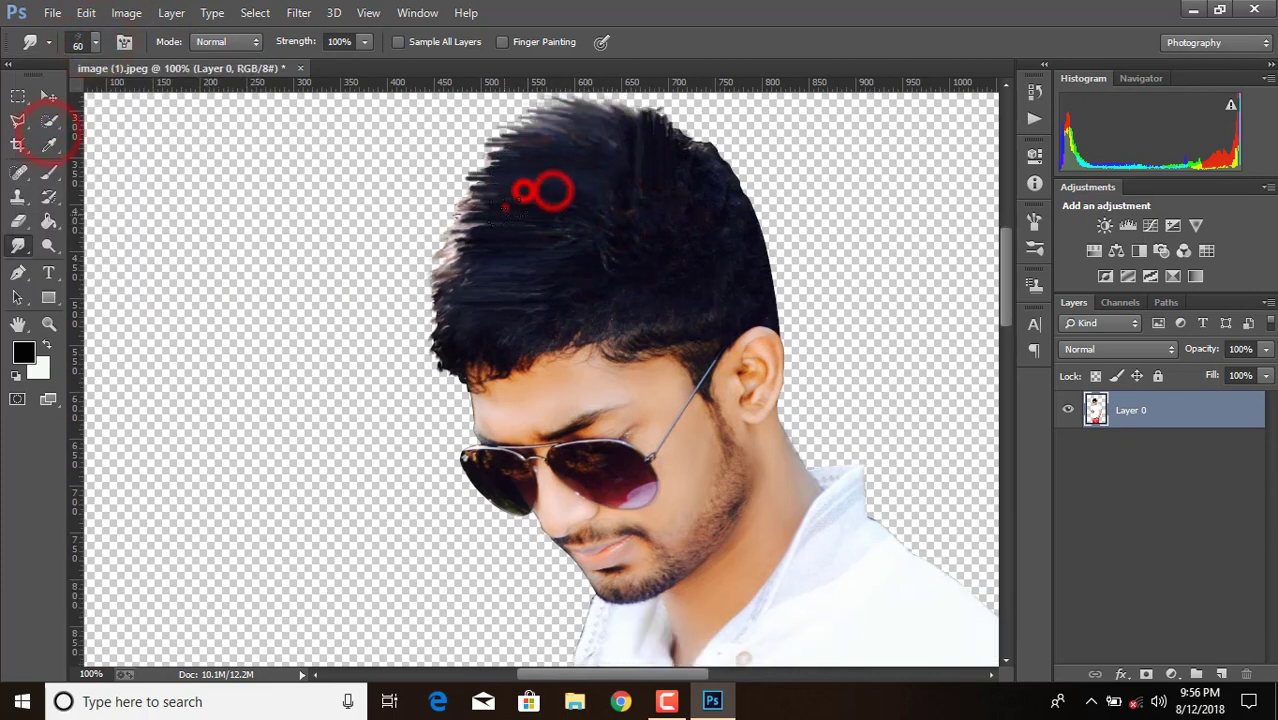
mouse_move(538, 192)
left_mouse_down()
mouse_move(510, 200)
mouse_move(484, 320)
mouse_move(456, 334)
mouse_move(497, 200)
mouse_move(571, 294)
mouse_move(535, 313)
mouse_move(514, 290)
mouse_move(520, 251)
mouse_move(560, 192)
left_mouse_up()
left_click(80, 45)
key("Return")
scroll(560, 192, "up", 1)
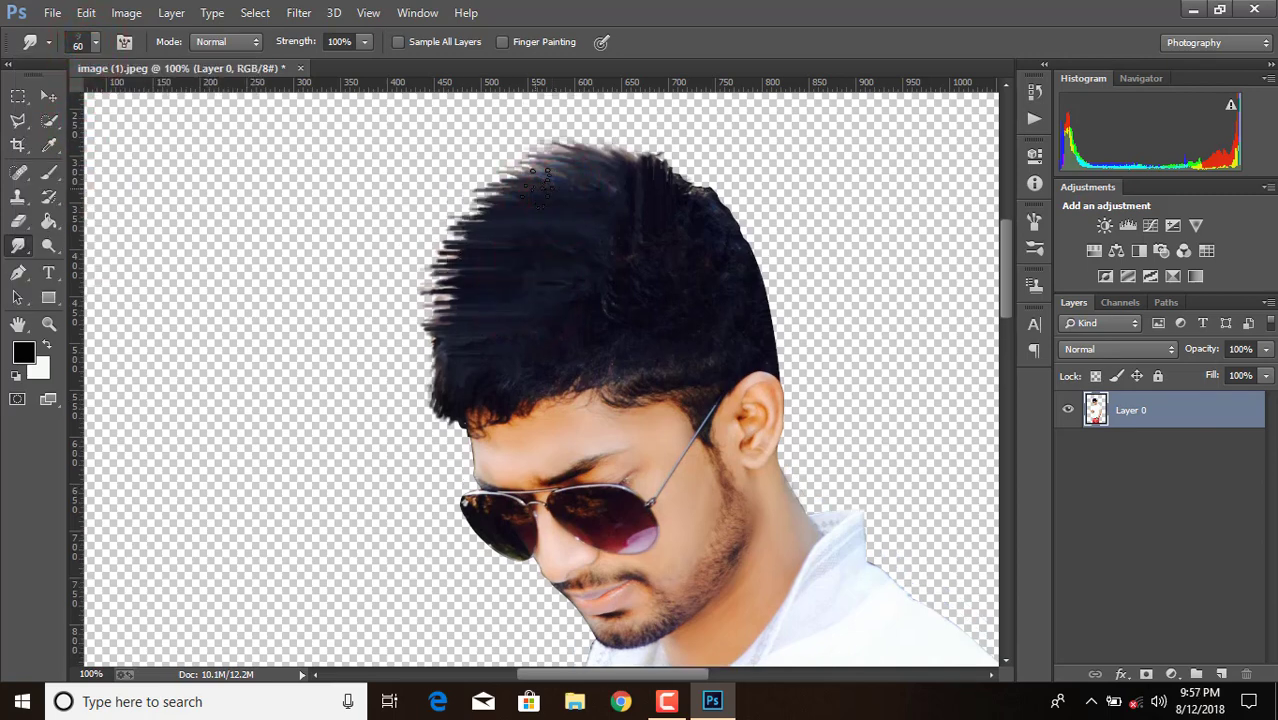
Smear the left and middle hair strands and pull the hair mass down and left.
left_click_drag(490, 308, 570, 296)
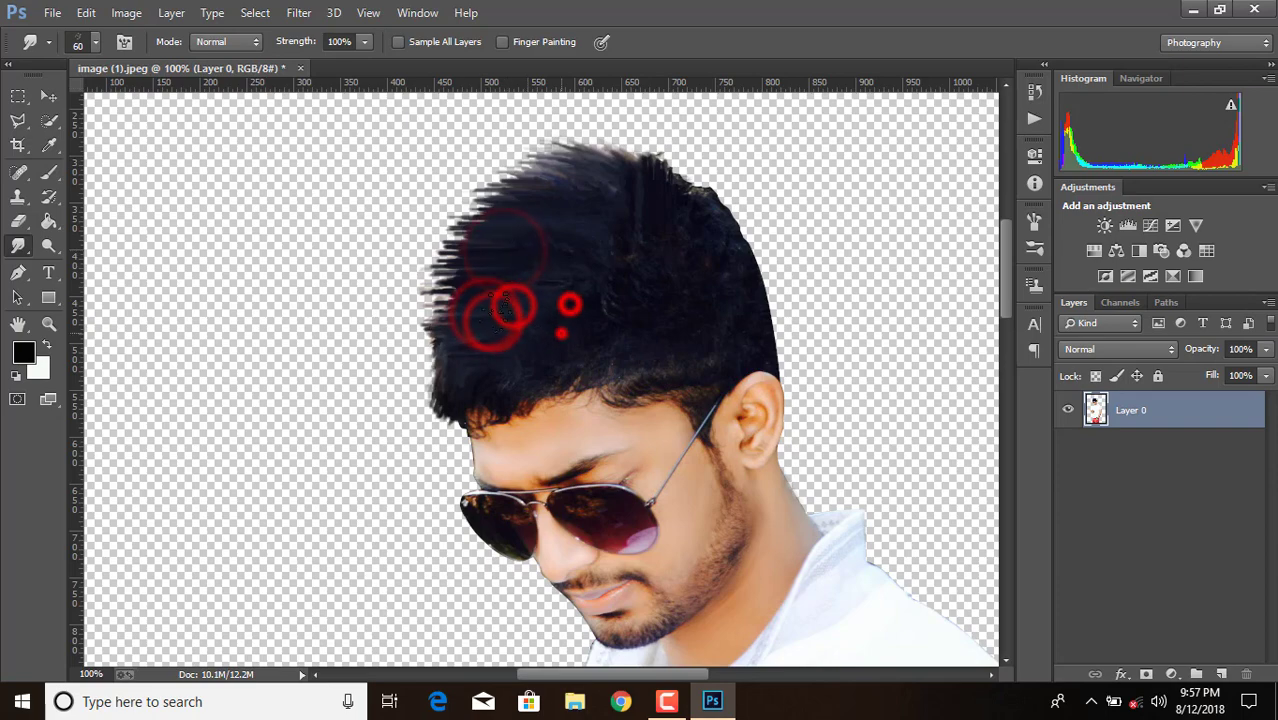
mouse_move(493, 348)
left_mouse_down()
mouse_move(556, 328)
mouse_move(545, 345)
left_mouse_up()
scroll(540, 345, "up", 2)
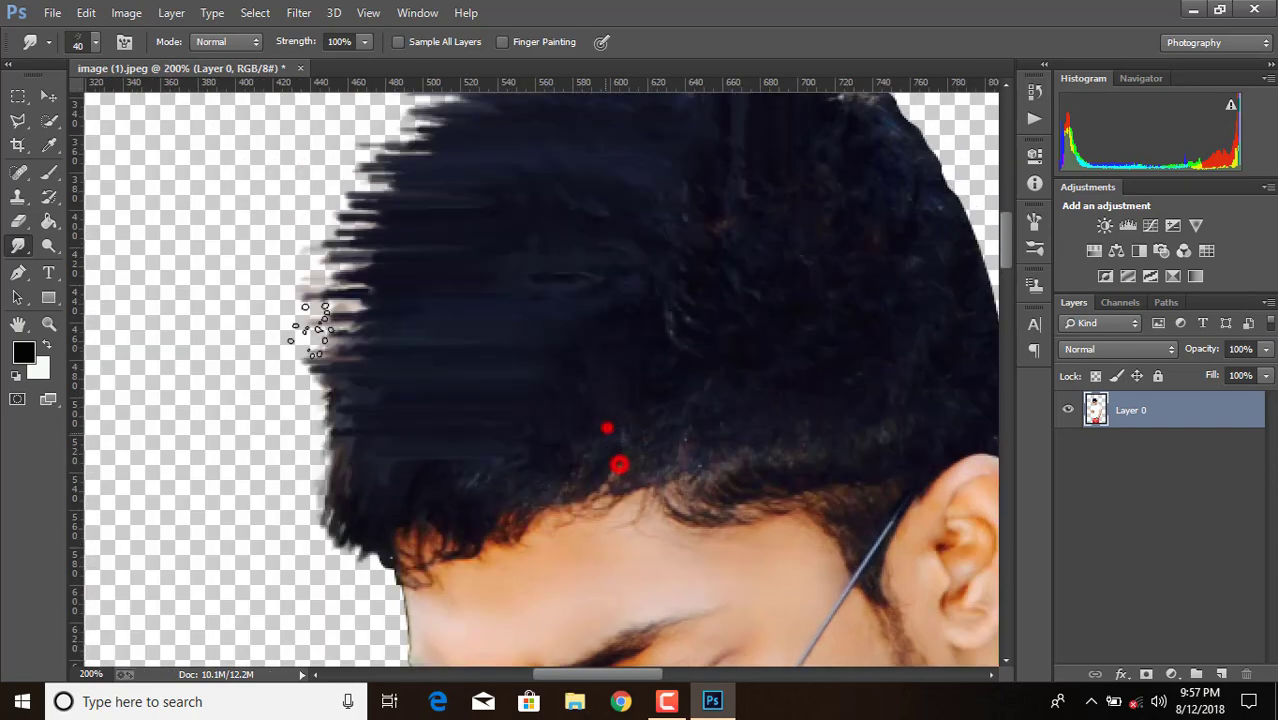
left_click_drag(607, 427, 621, 462)
left_click_drag(556, 405, 567, 322)
left_click_drag(496, 347, 549, 425)
mouse_move(476, 450)
left_mouse_down()
mouse_move(428, 476)
mouse_move(445, 382)
left_mouse_up()
left_click_drag(365, 365, 454, 390)
scroll(757, 150, "down", 3)
Reshape the hair with a size-80 brush, undo the last stroke, and zoom out.
left_click(593, 305)
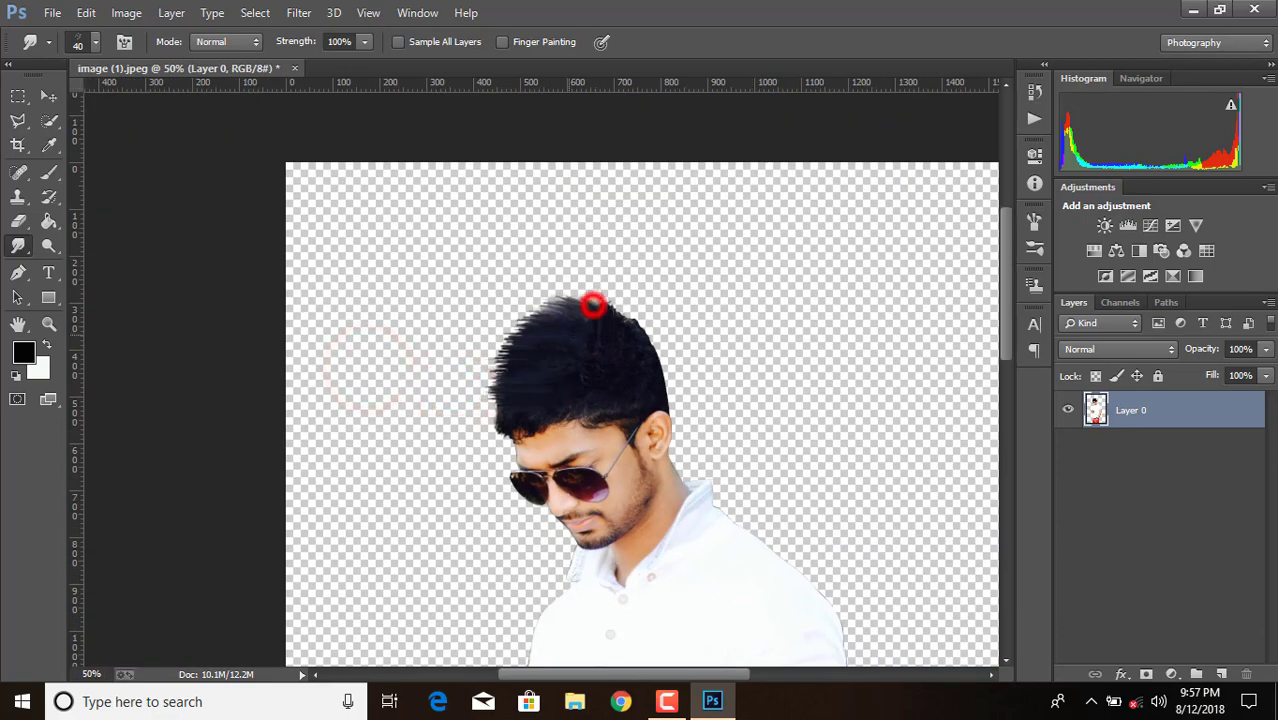
key("bracketright")
left_click_drag(577, 340, 487, 333)
mouse_move(577, 338)
left_mouse_down()
mouse_move(555, 380)
mouse_move(489, 360)
left_mouse_up()
left_click(95, 41)
left_click_drag(607, 330, 510, 315)
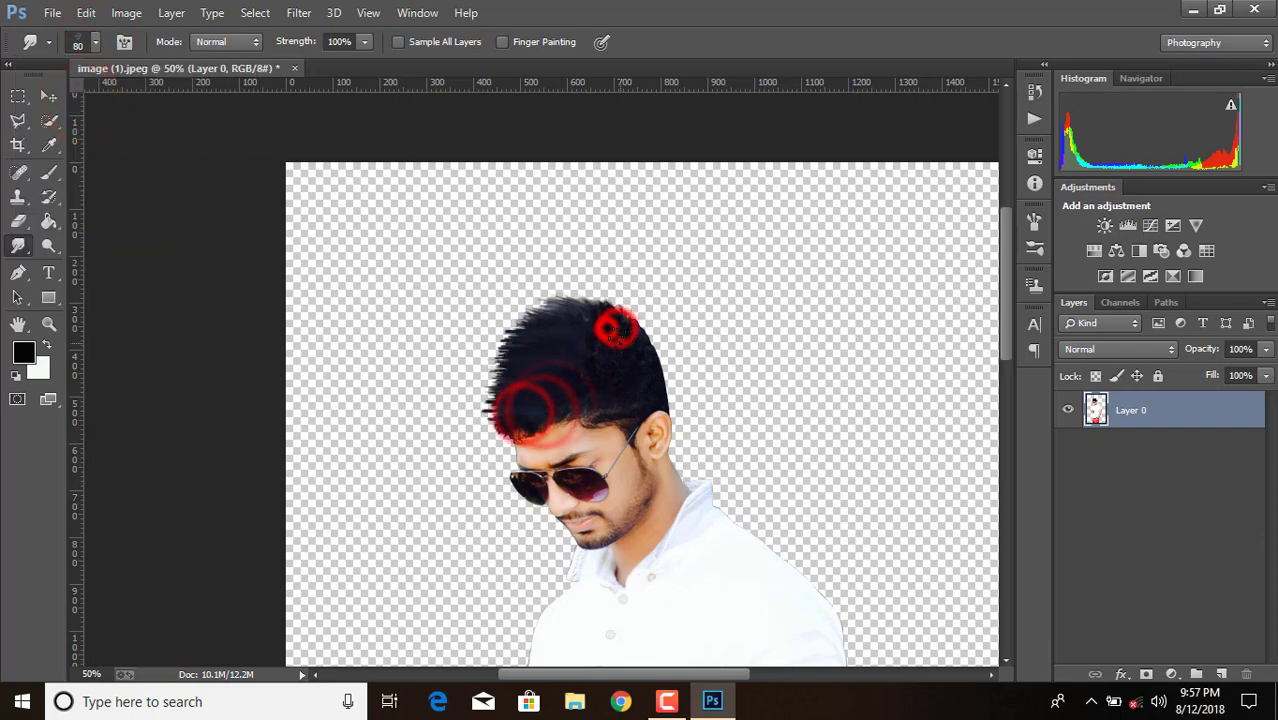
left_click(86, 12)
left_click(130, 14)
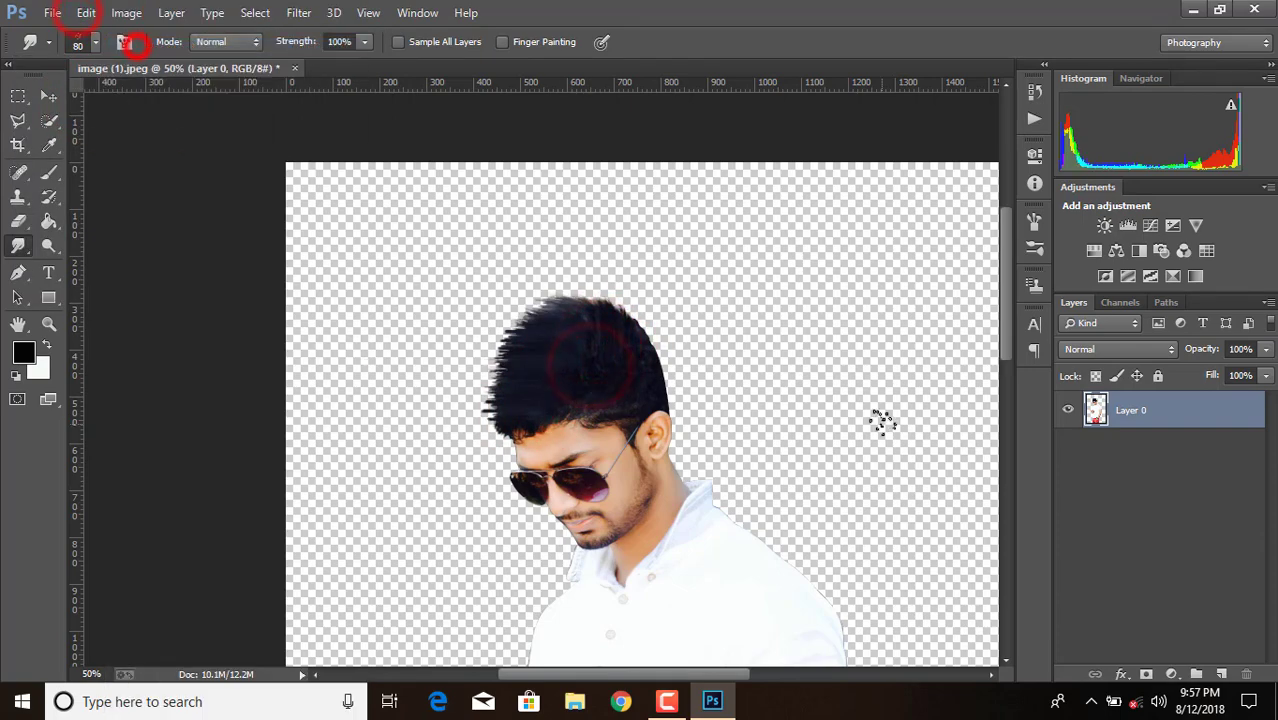
key("ctrl+minus")
key("ctrl+minus")
key("ctrl+minus")
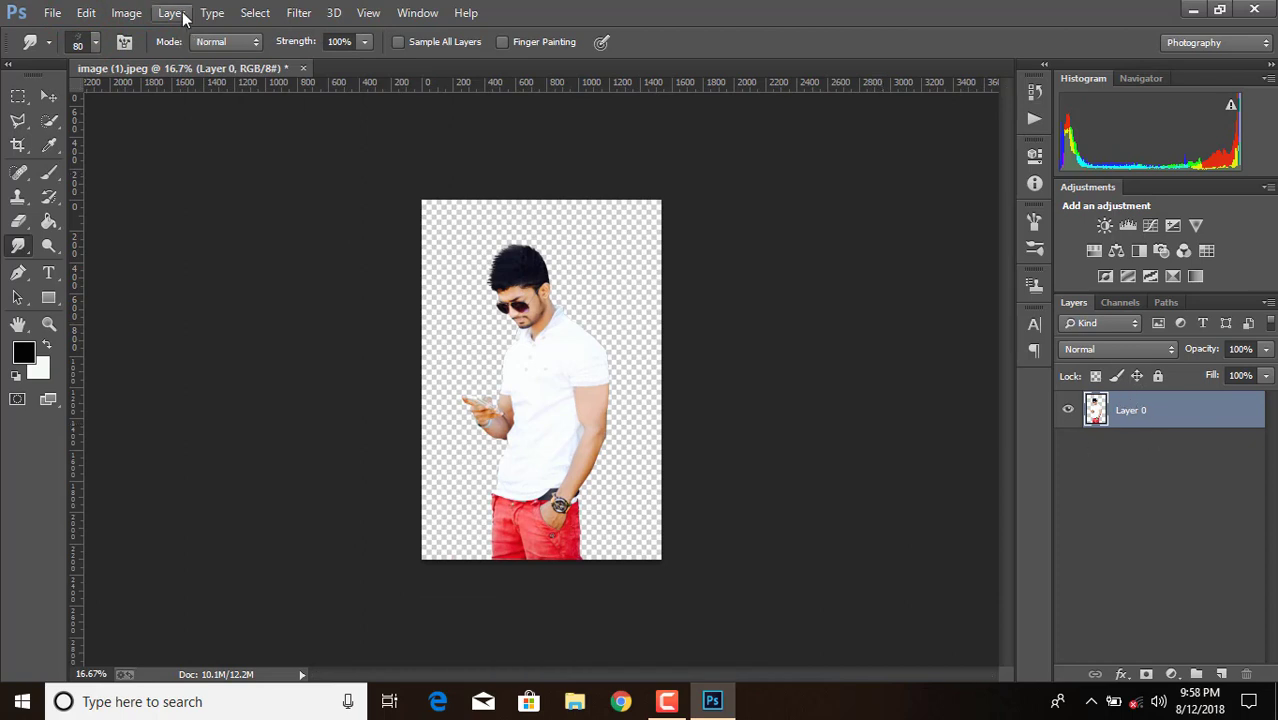
Look through the Filter and File menus without choosing, then select the Move tool.
left_click(290, 12)
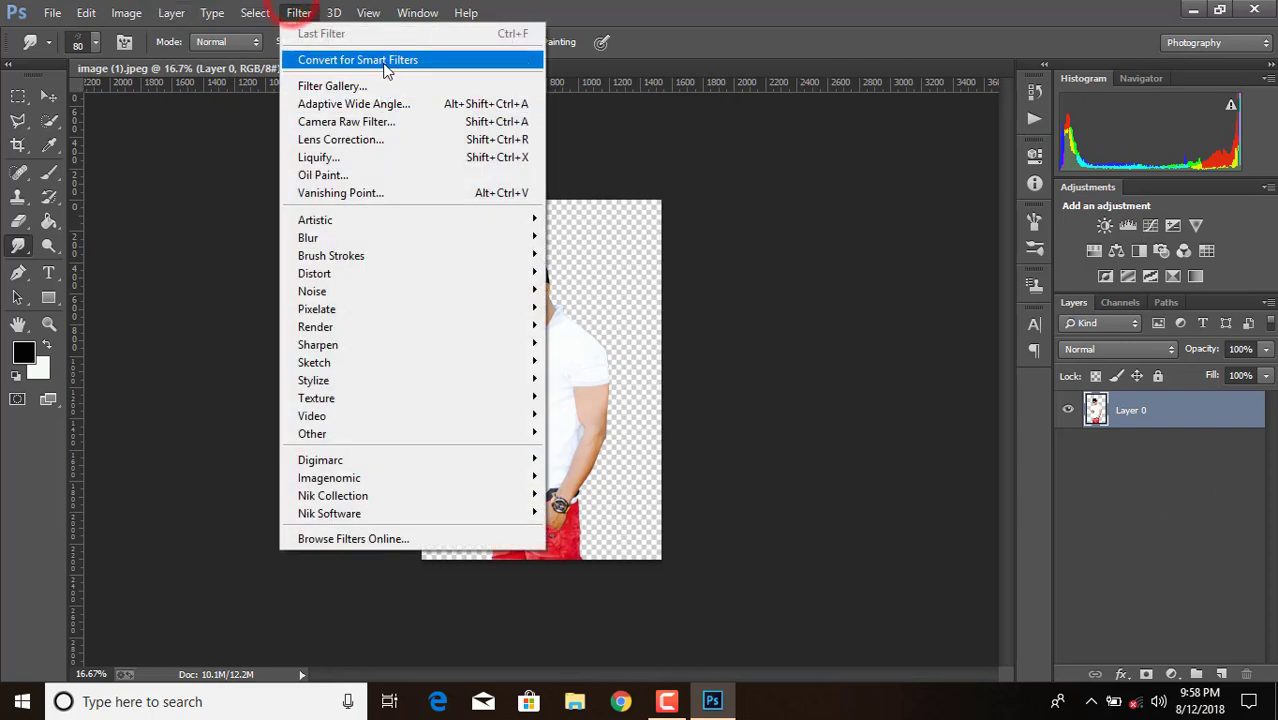
left_click(1216, 414)
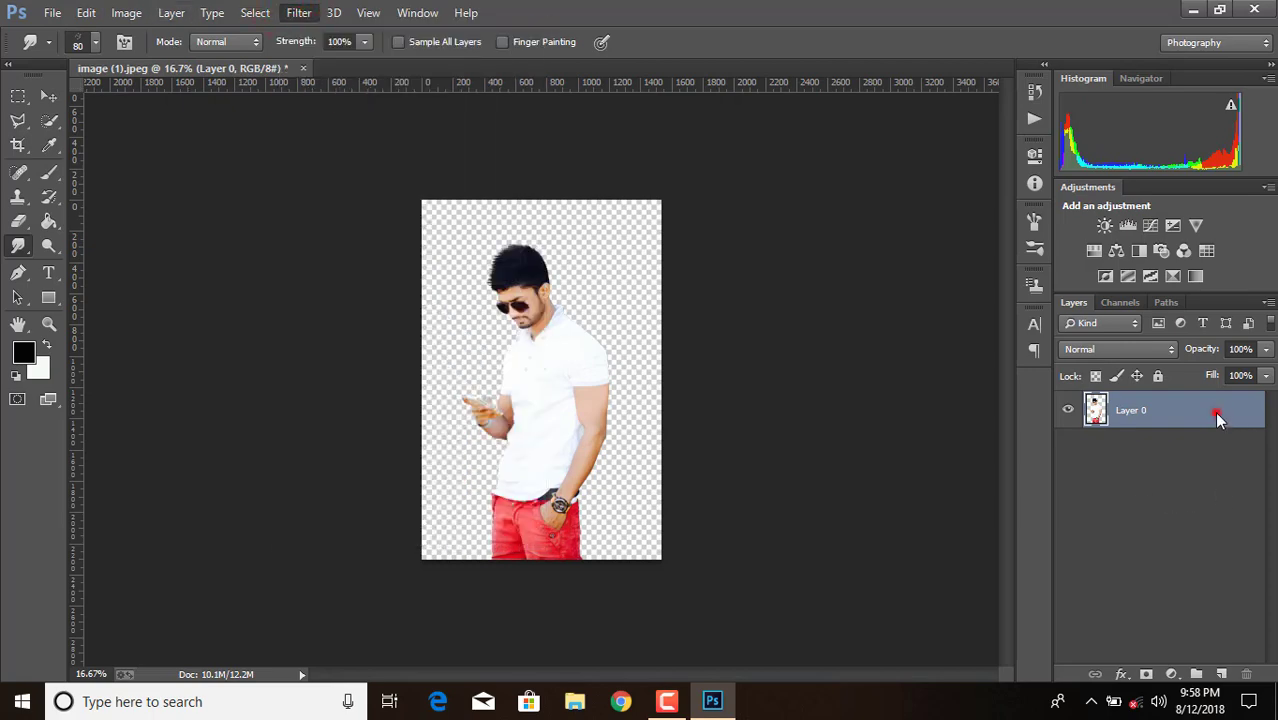
left_click(55, 12)
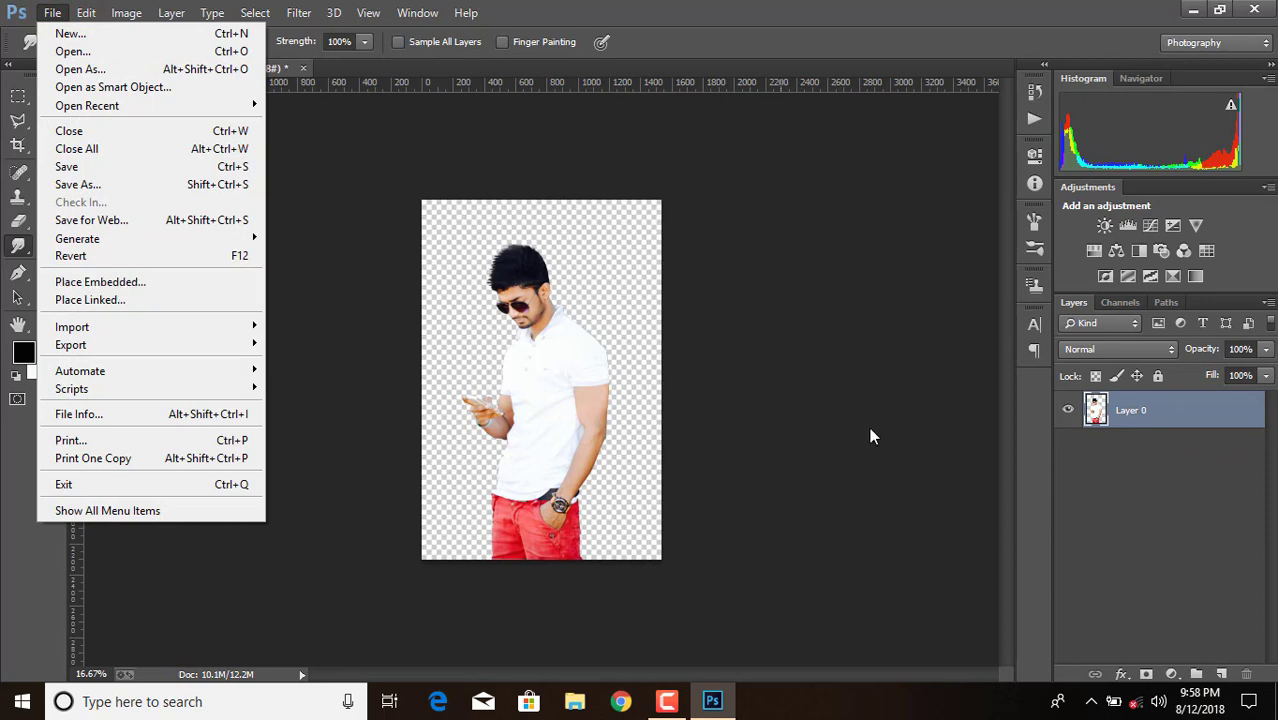
left_click(1080, 457)
left_click(50, 96)
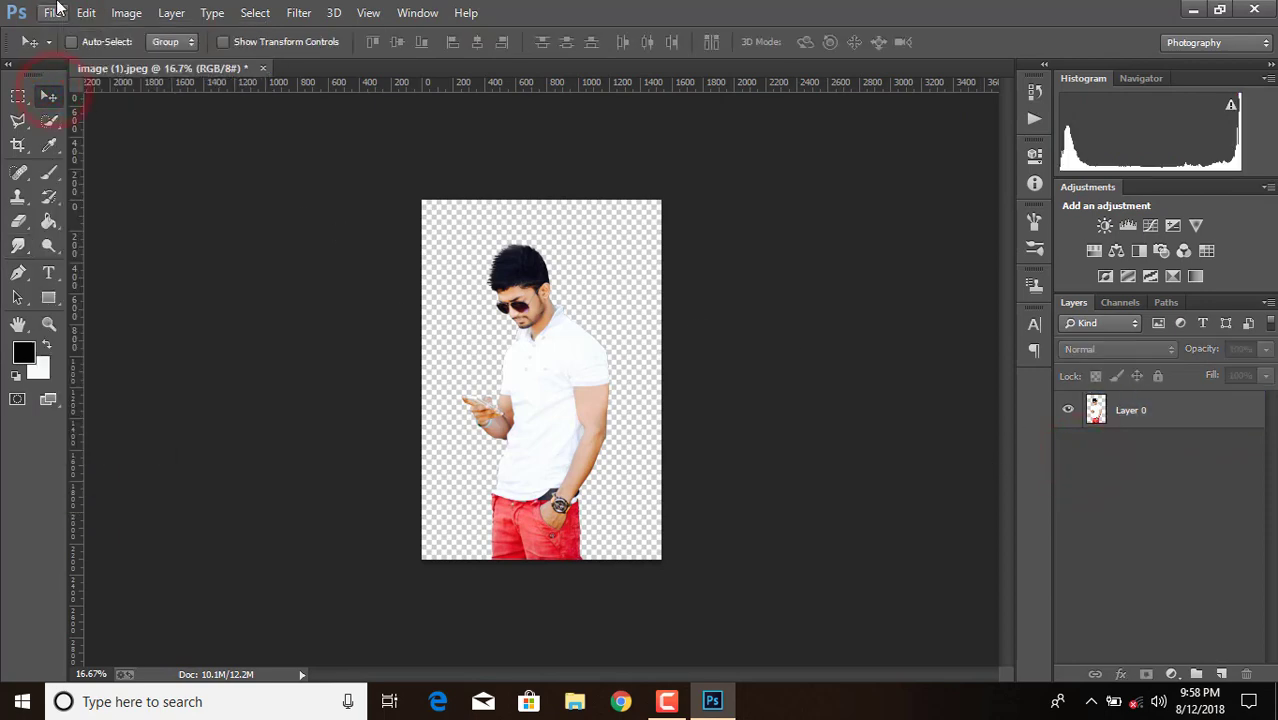
Open indian-flag-png-image2.png from the independent day special folder.
left_click(55, 12)
left_click(60, 48)
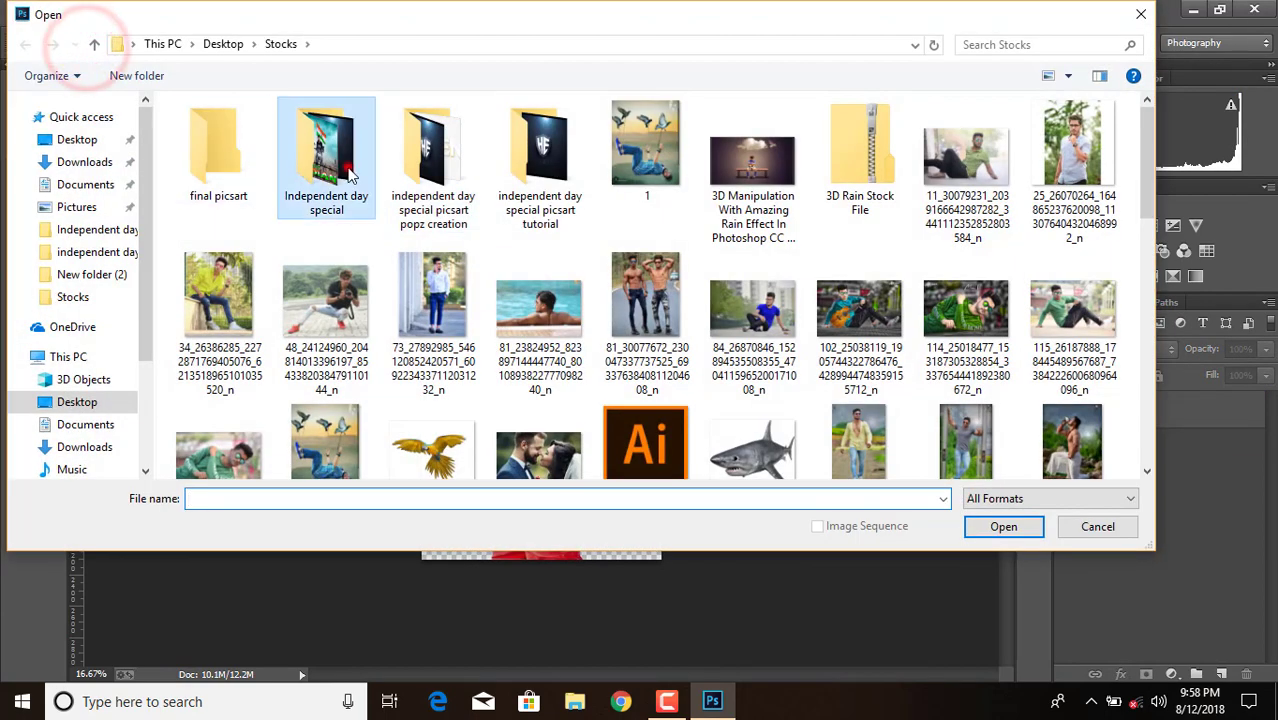
double_click(350, 175)
double_click(308, 260)
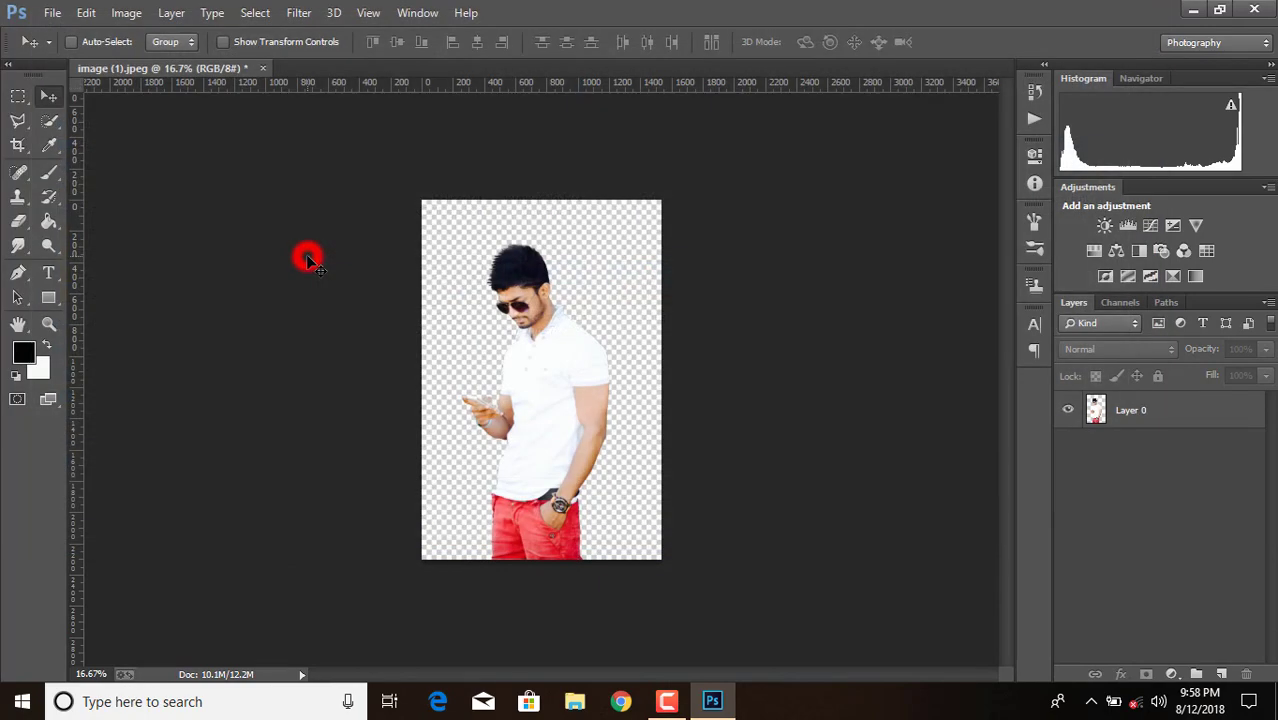
Dock the flag as a second tab, then return to the man photo zoomed in.
left_click_drag(278, 92, 300, 76)
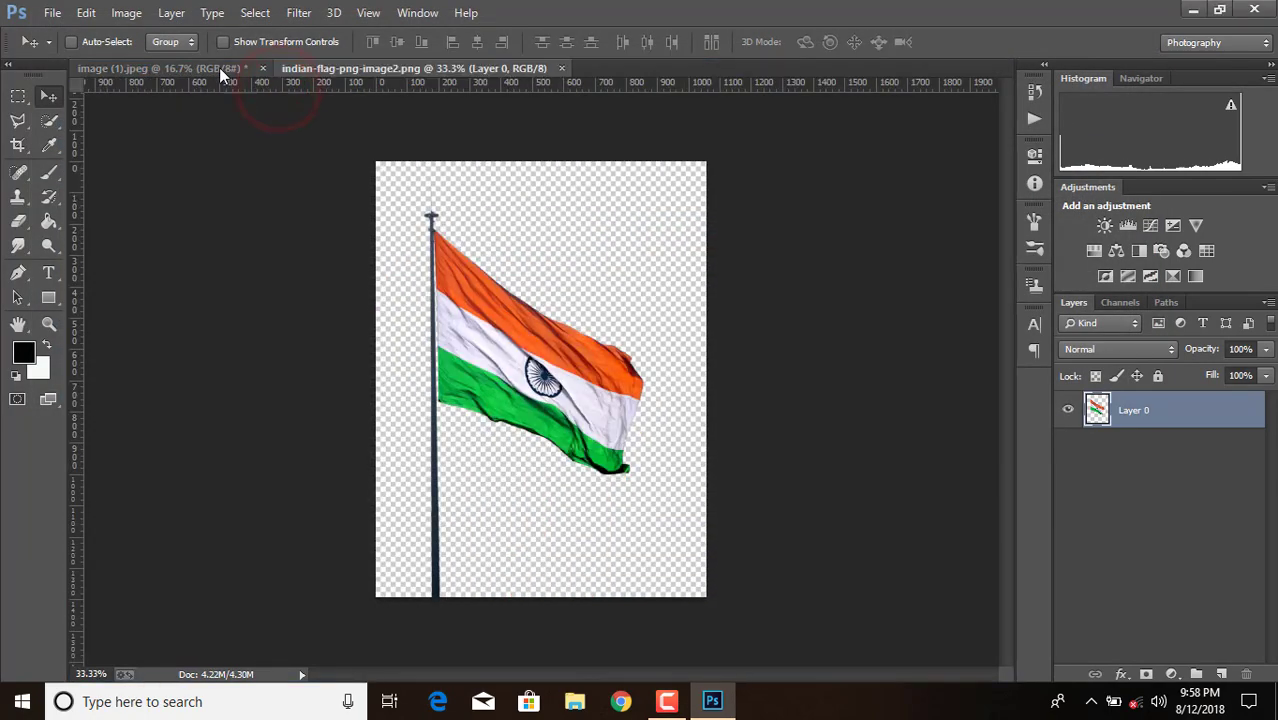
left_click(220, 70)
key("ctrl+plus")
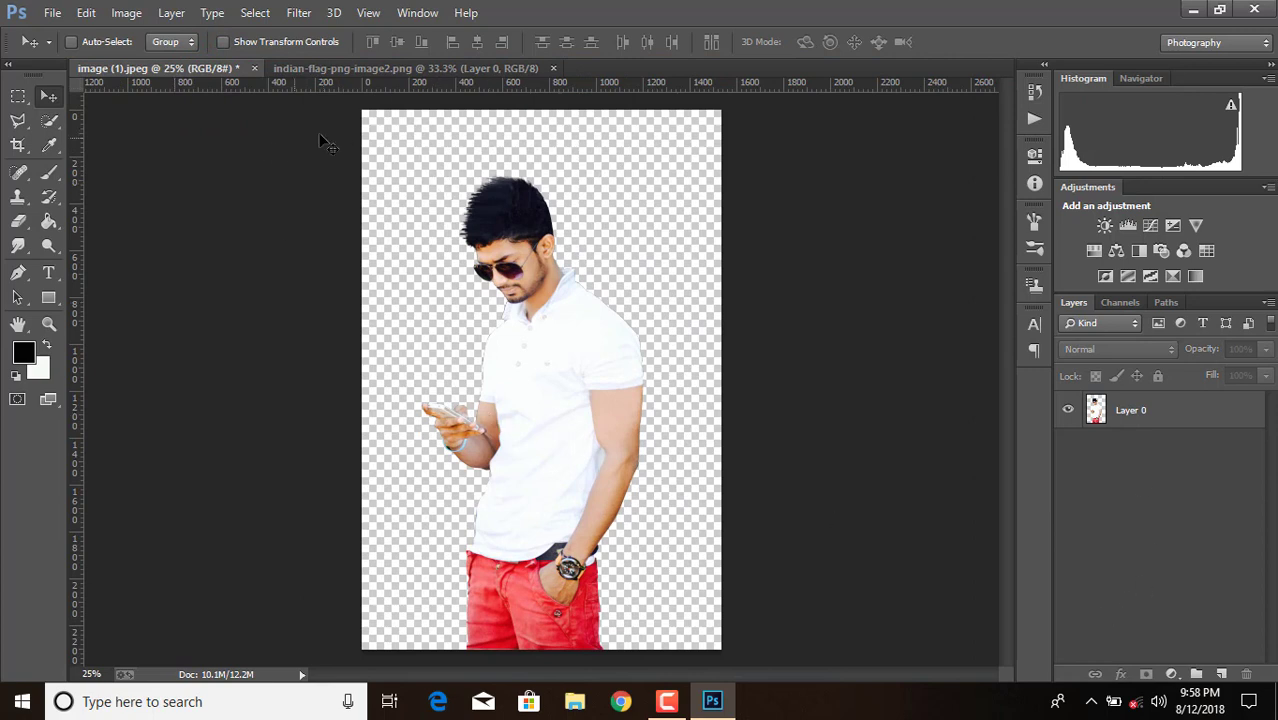
Quick-select the man's white shirt on Layer 0, zooming in to check its edges.
left_click(44, 122)
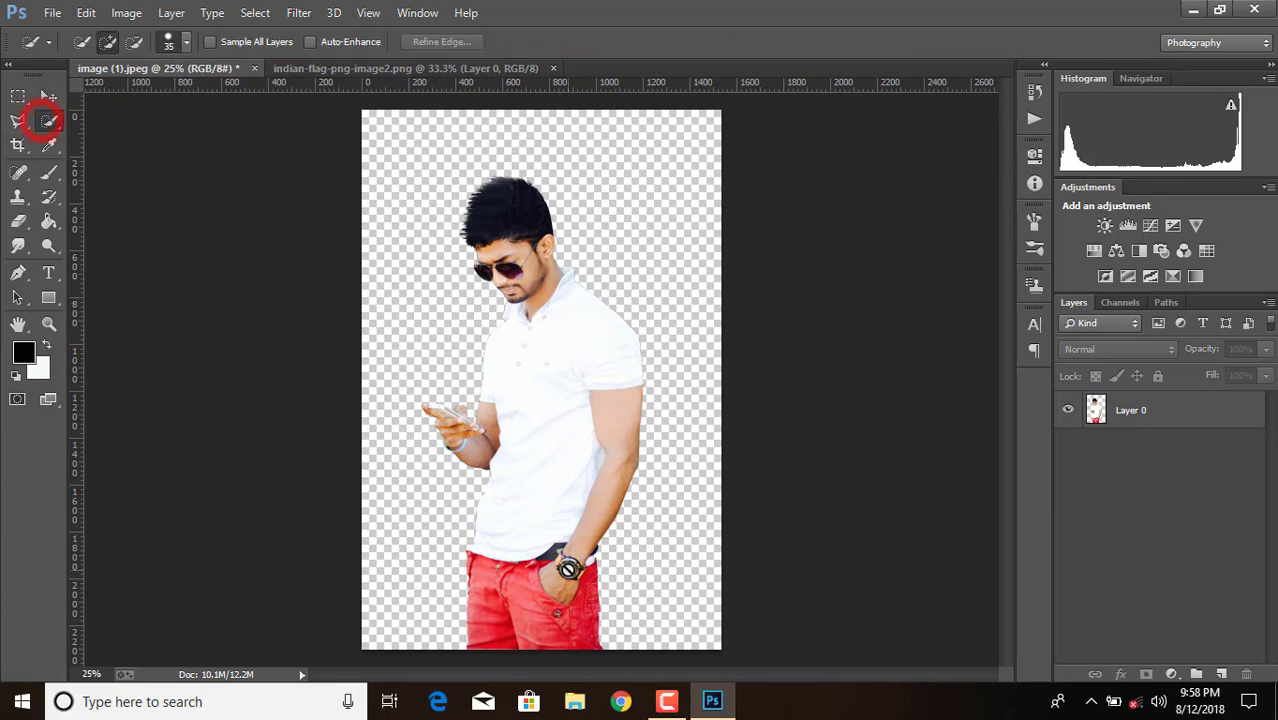
left_click(1132, 410)
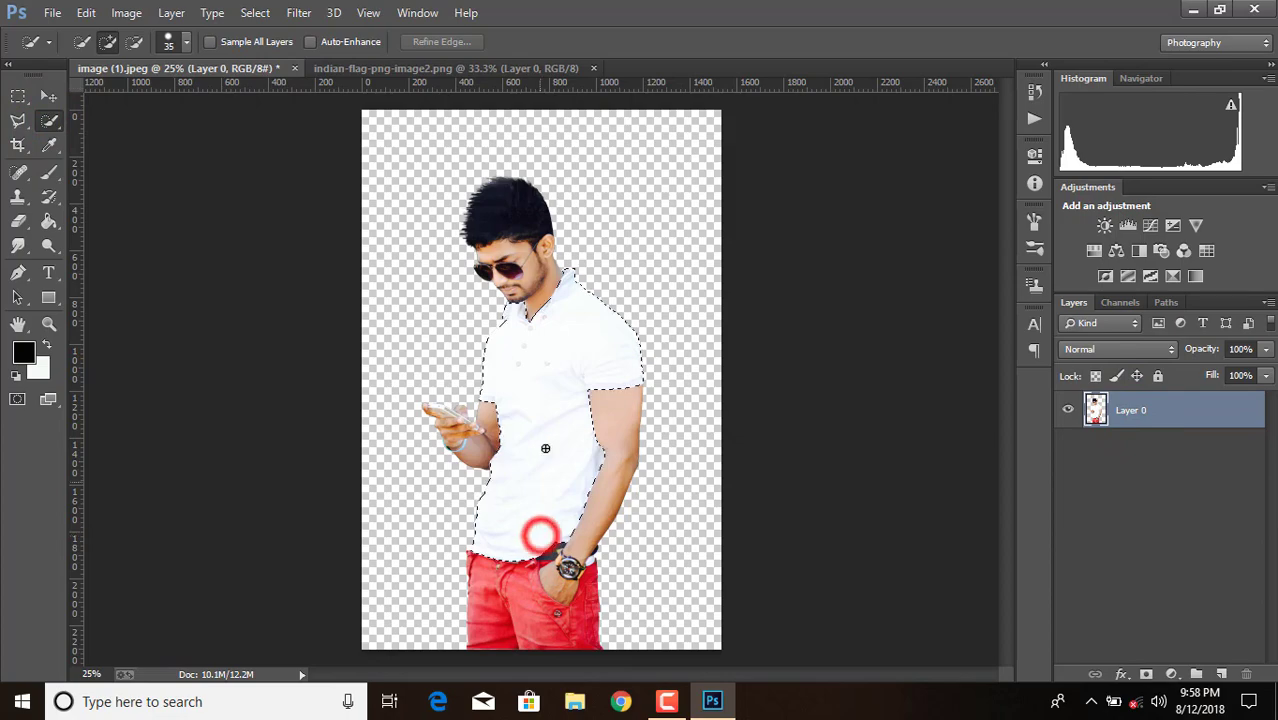
left_click_drag(545, 448, 567, 401)
key("ctrl+plus")
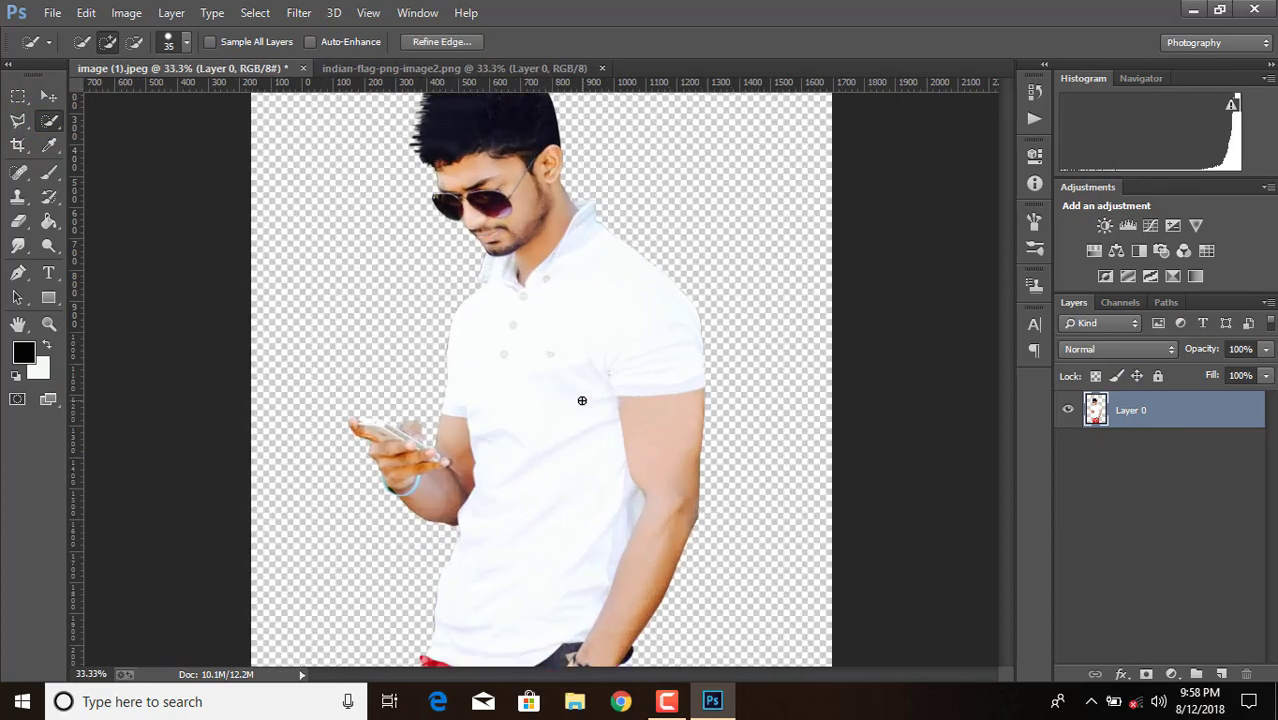
key("ctrl+plus")
key("ctrl+plus")
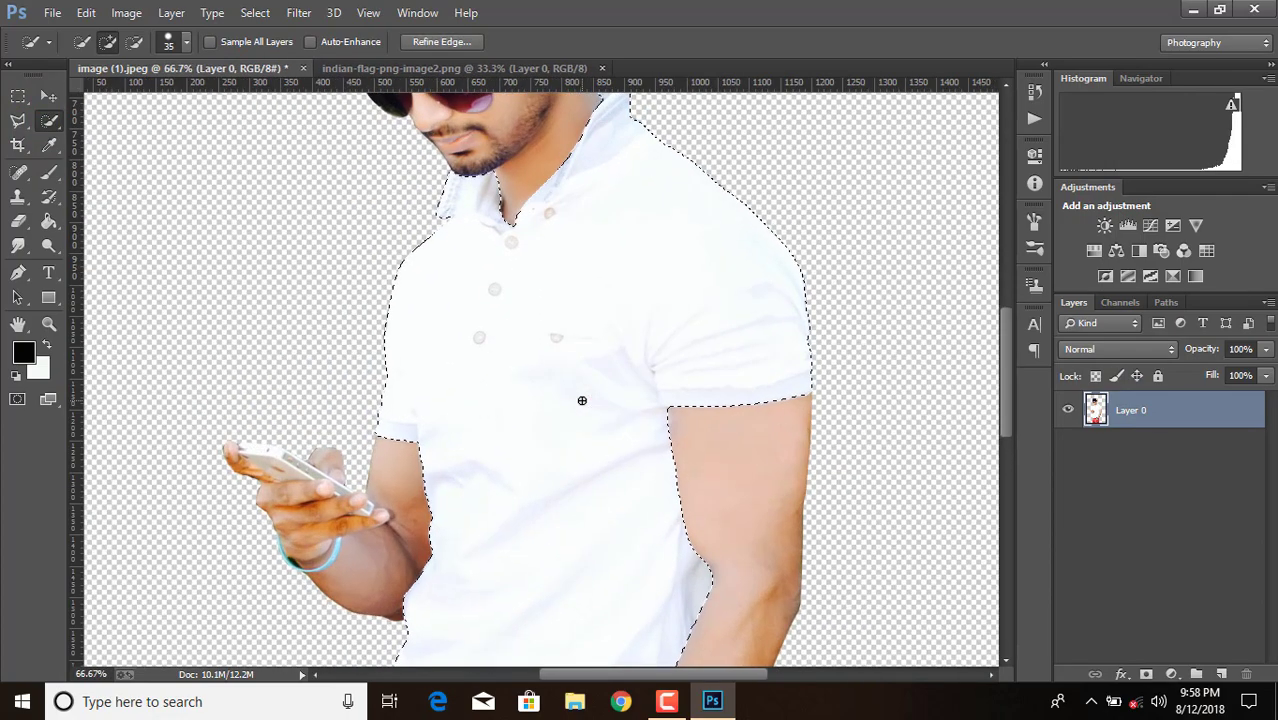
scroll(583, 400, "up", 1)
scroll(584, 400, "down", 1)
scroll(586, 400, "down", 3)
scroll(588, 400, "down", 4)
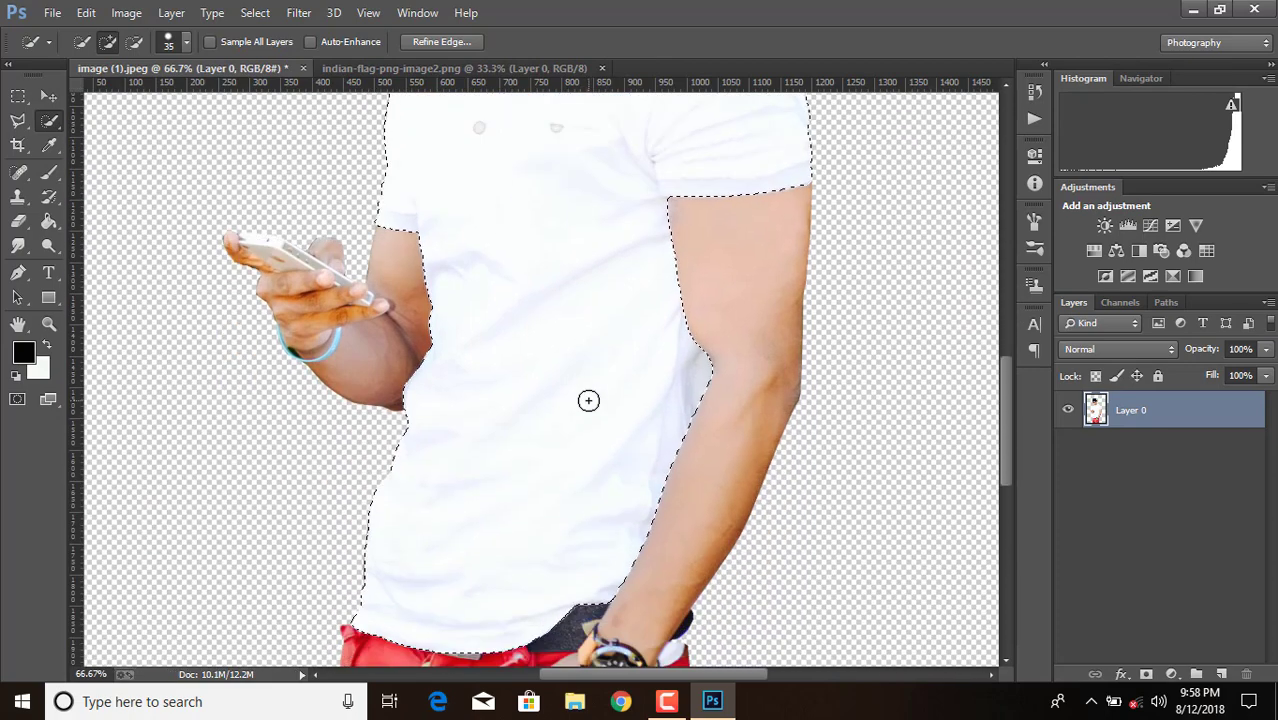
key("ctrl+minus")
key("ctrl+minus")
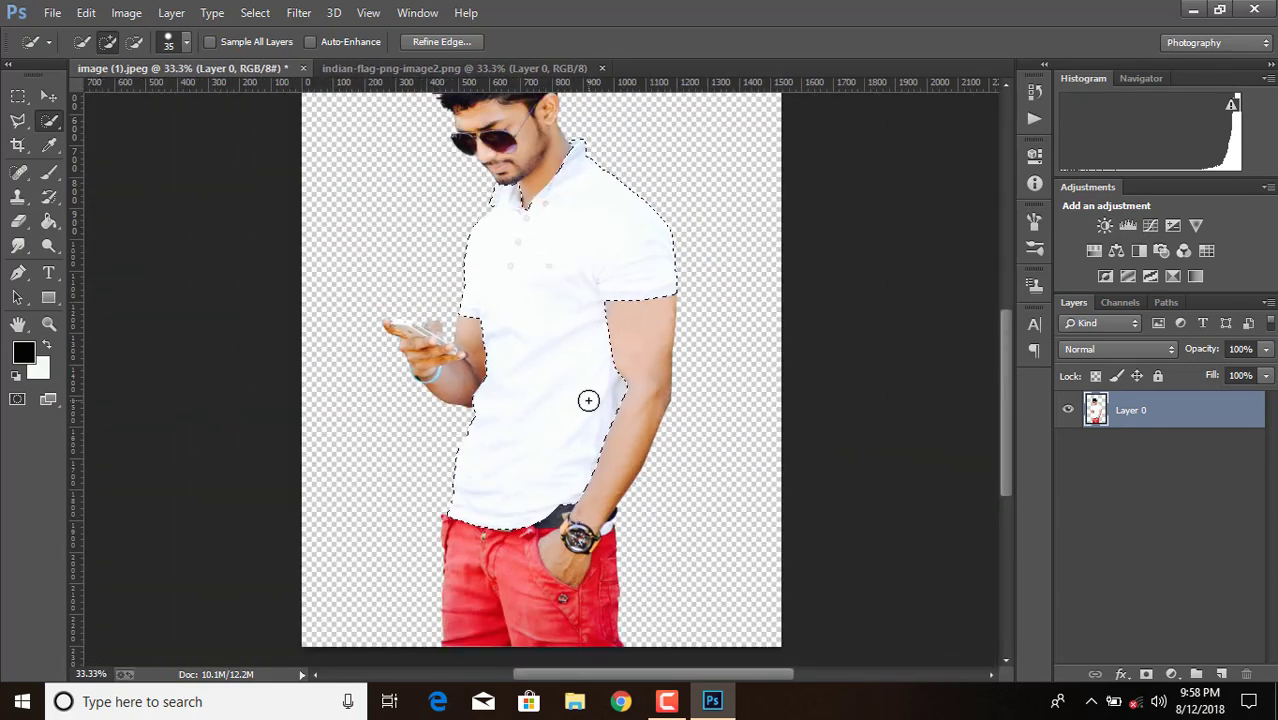
Copy the shirt onto a new Layer 1 and load its pixels as a selection.
right_click(562, 360)
left_click(650, 437)
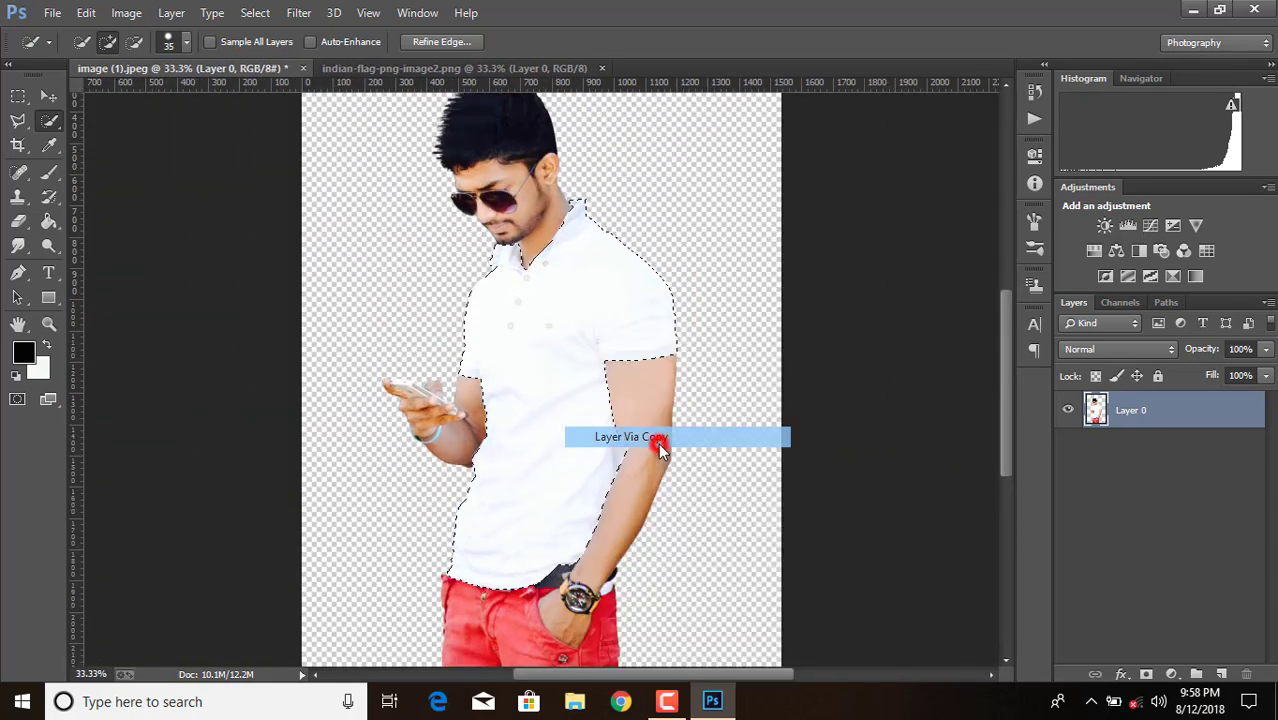
left_click(48, 97)
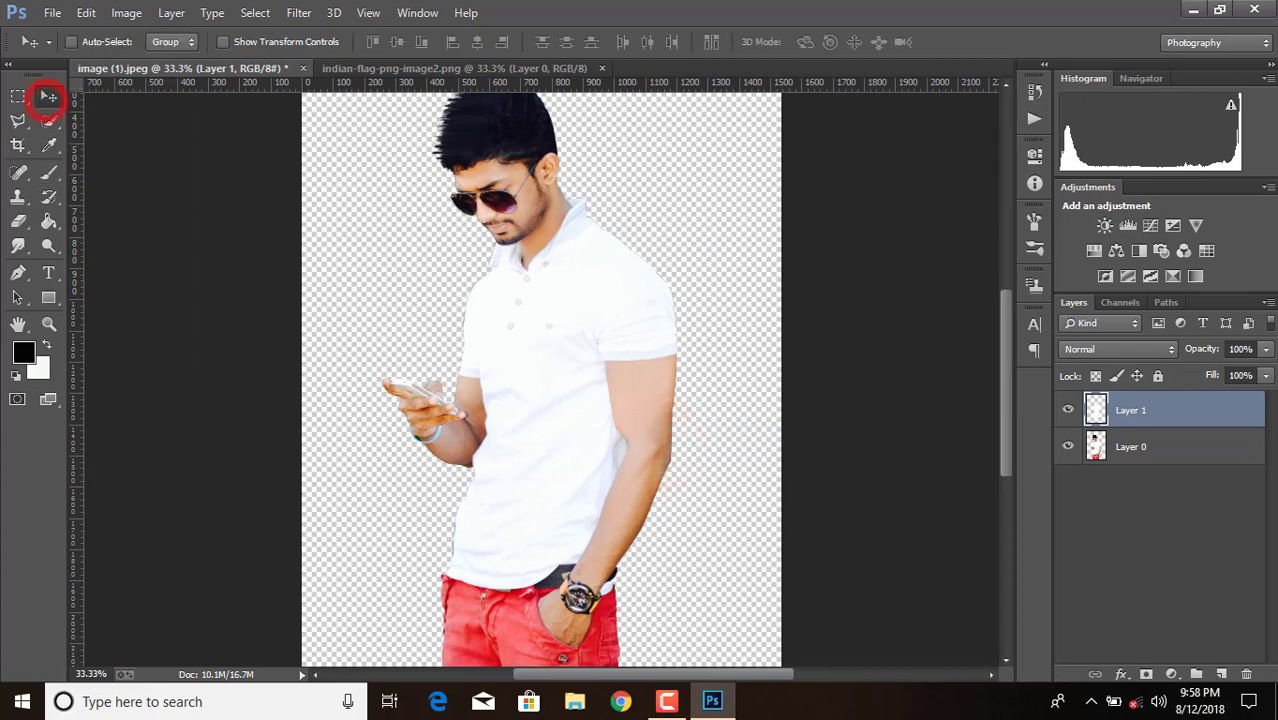
right_click(1095, 404)
left_click(922, 299)
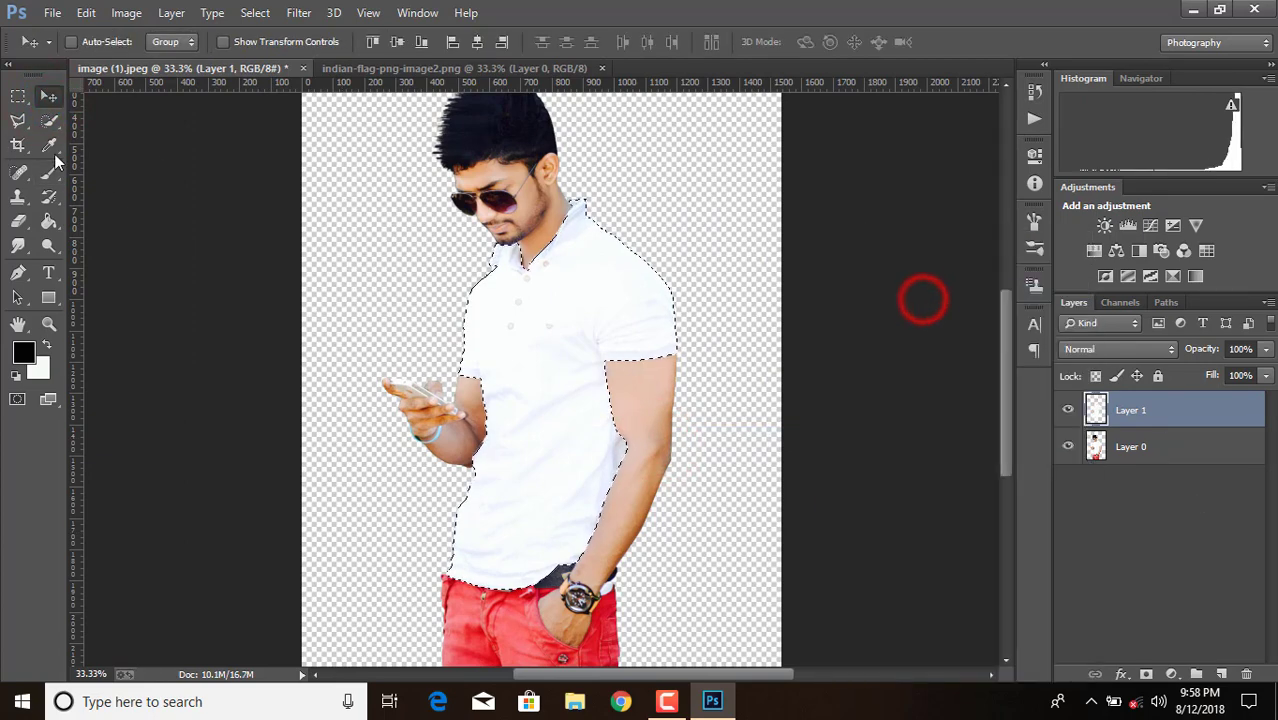
key("ctrl+minus")
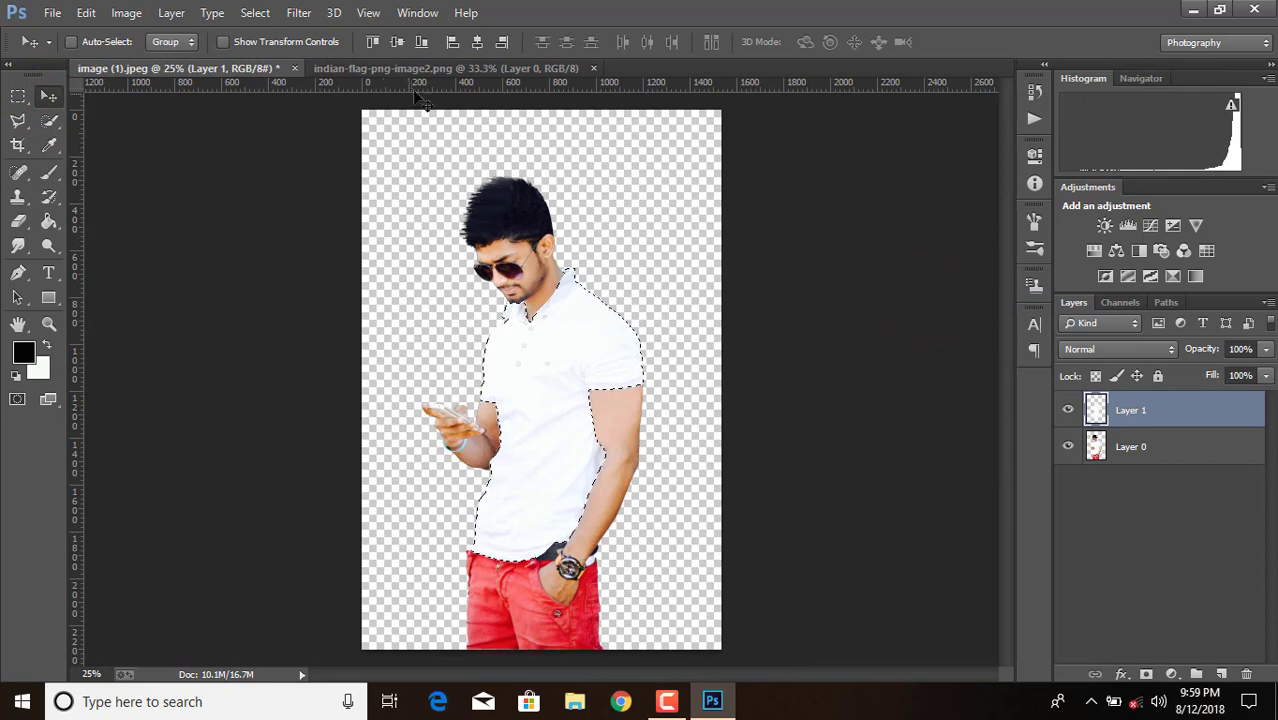
Drag two horizontal guides across the shirt's chest and stomach, then bring the flag image forward.
left_click_drag(415, 85, 437, 377)
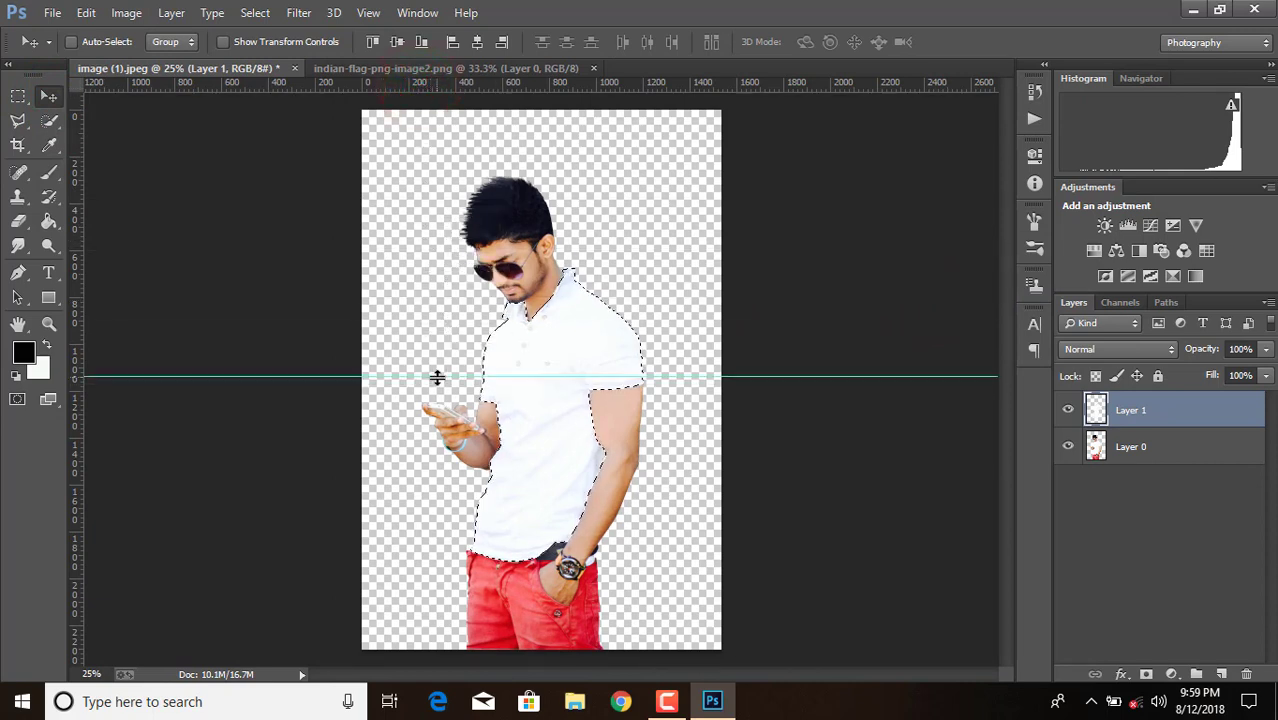
left_click_drag(222, 86, 290, 469)
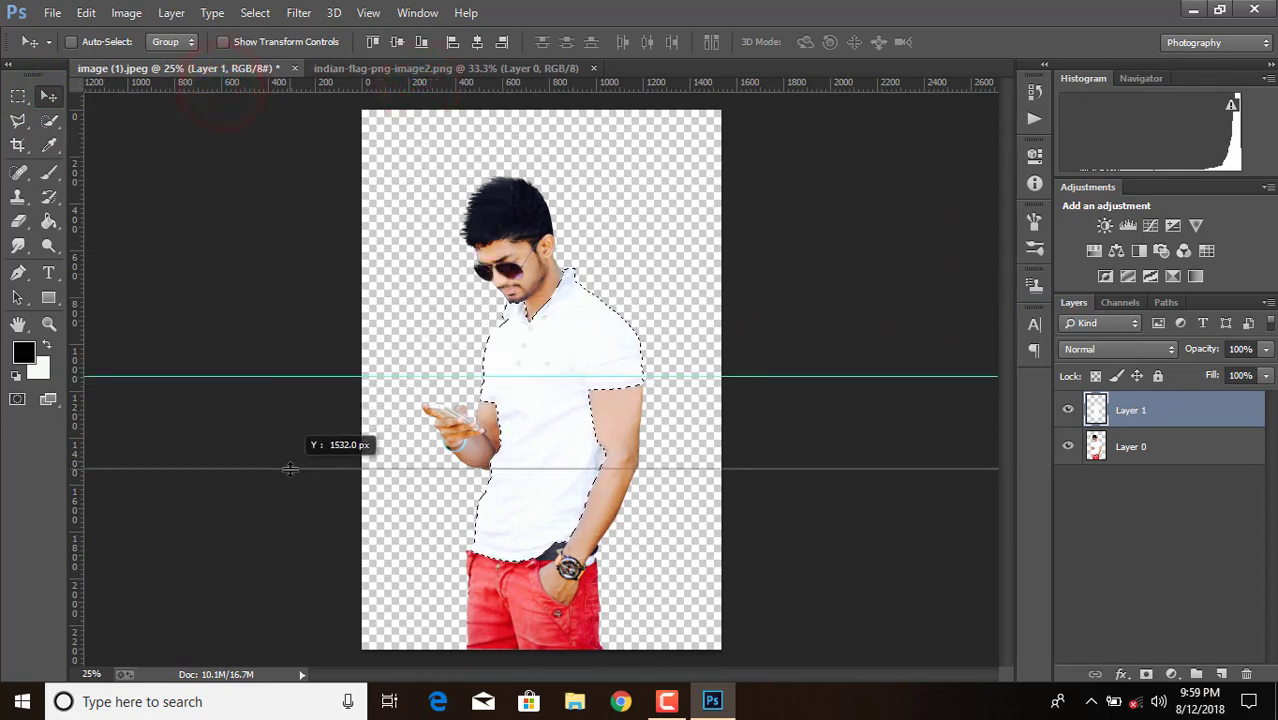
left_click_drag(290, 469, 295, 474)
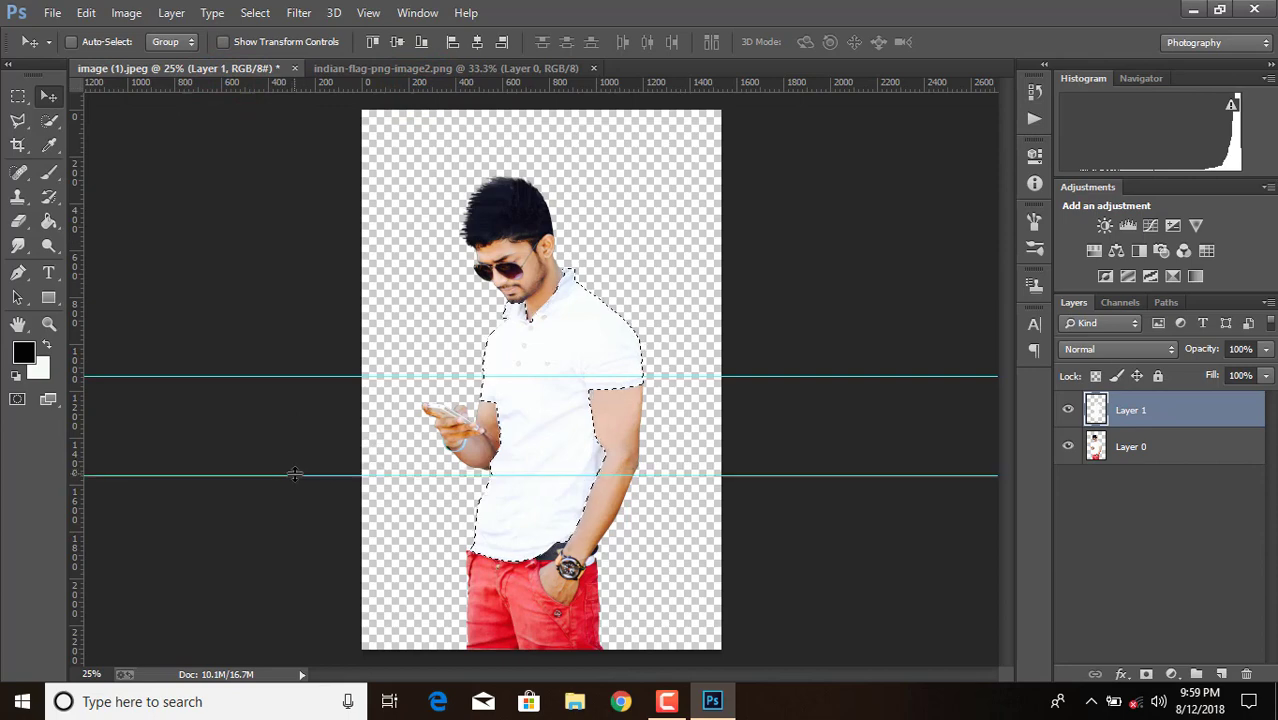
left_click(508, 68)
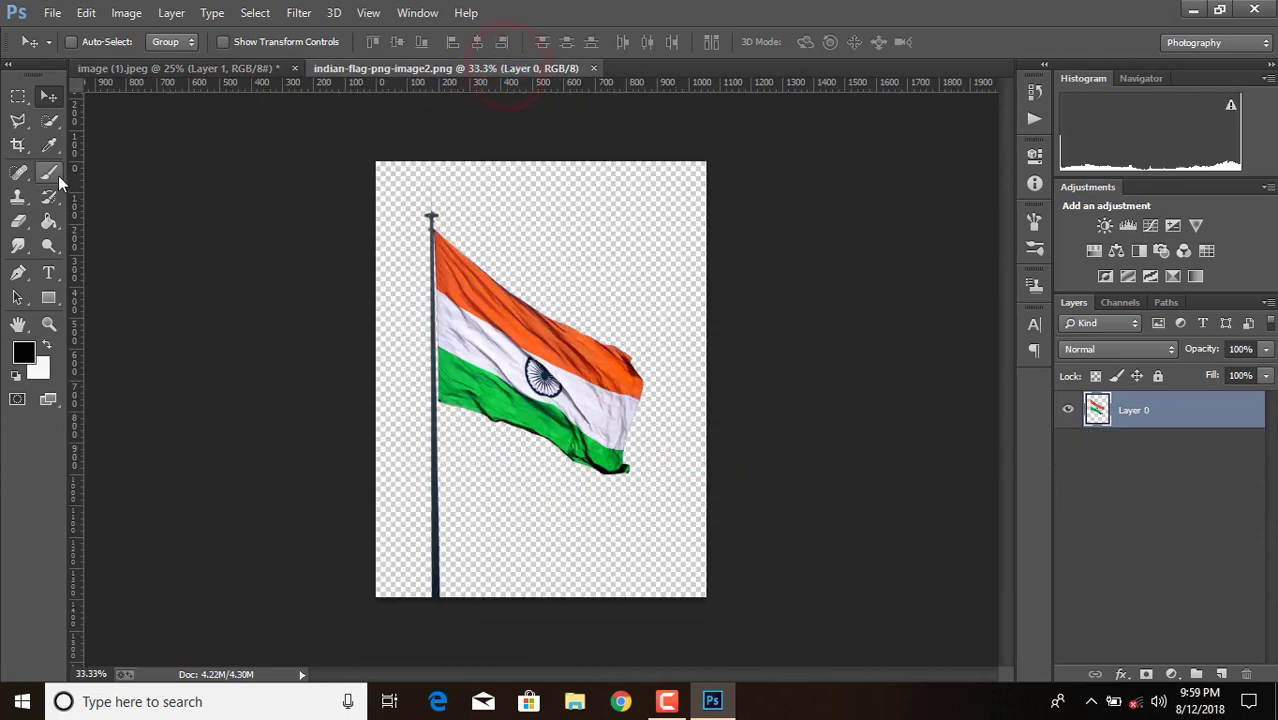
Sample the flag's orange and brush it over the shirt's chest, shoulders and collar.
left_click(48, 145)
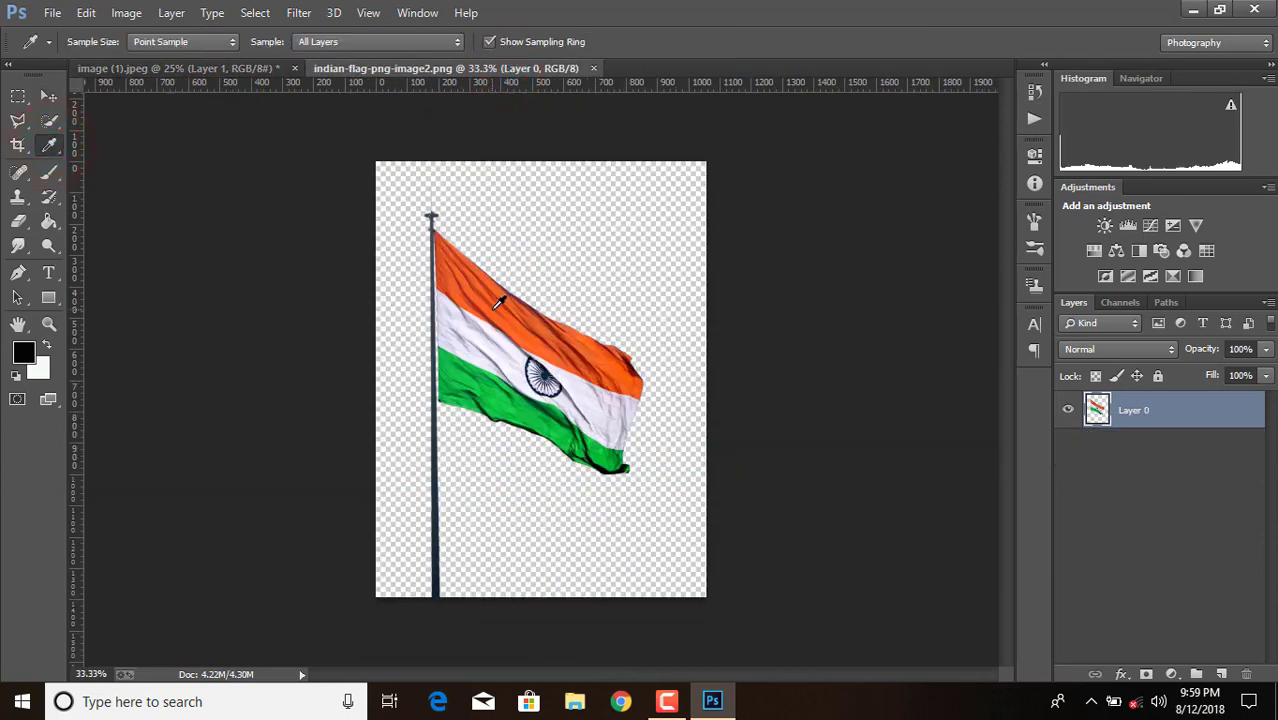
left_click(47, 100)
left_click(155, 67)
left_click(48, 170)
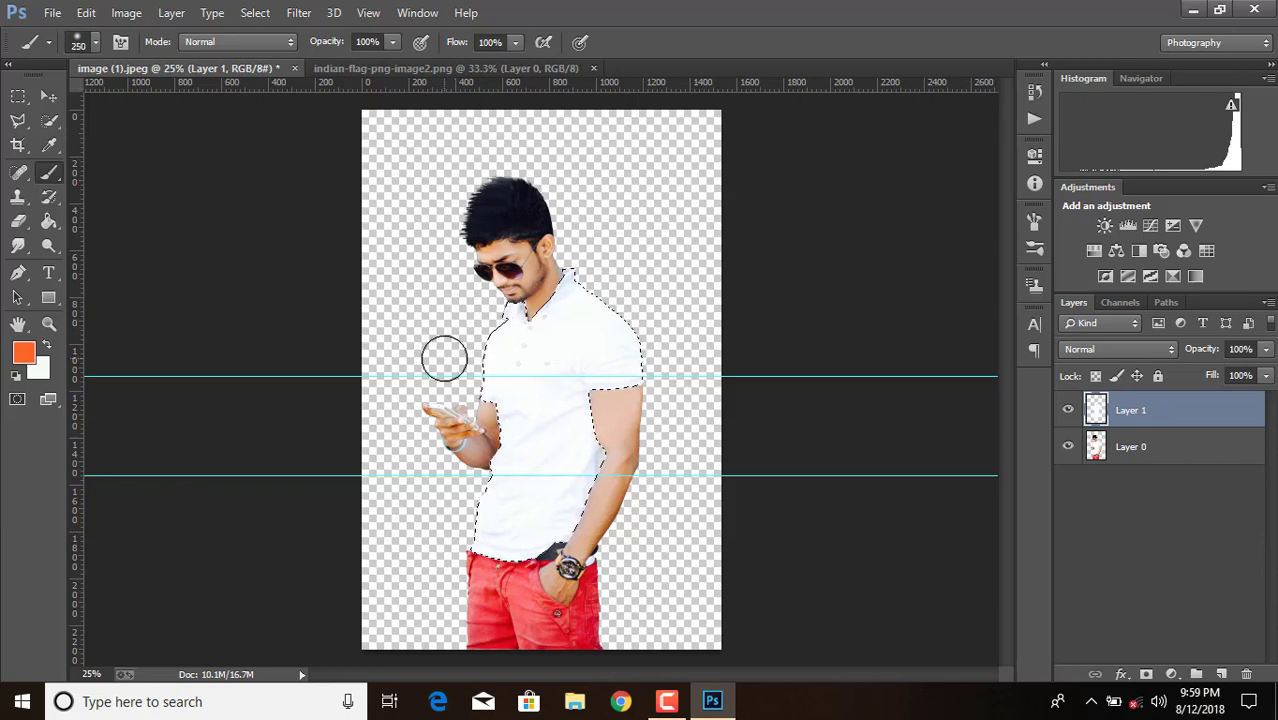
left_click_drag(455, 361, 579, 351)
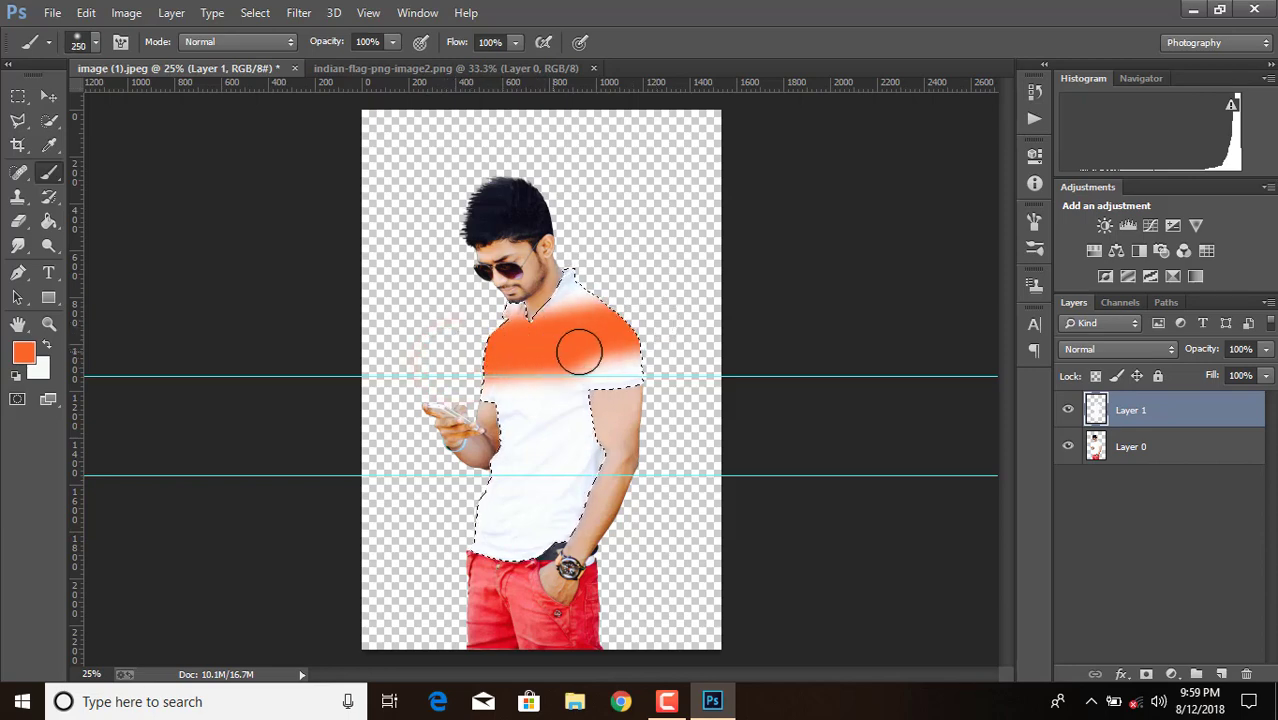
left_click(85, 12)
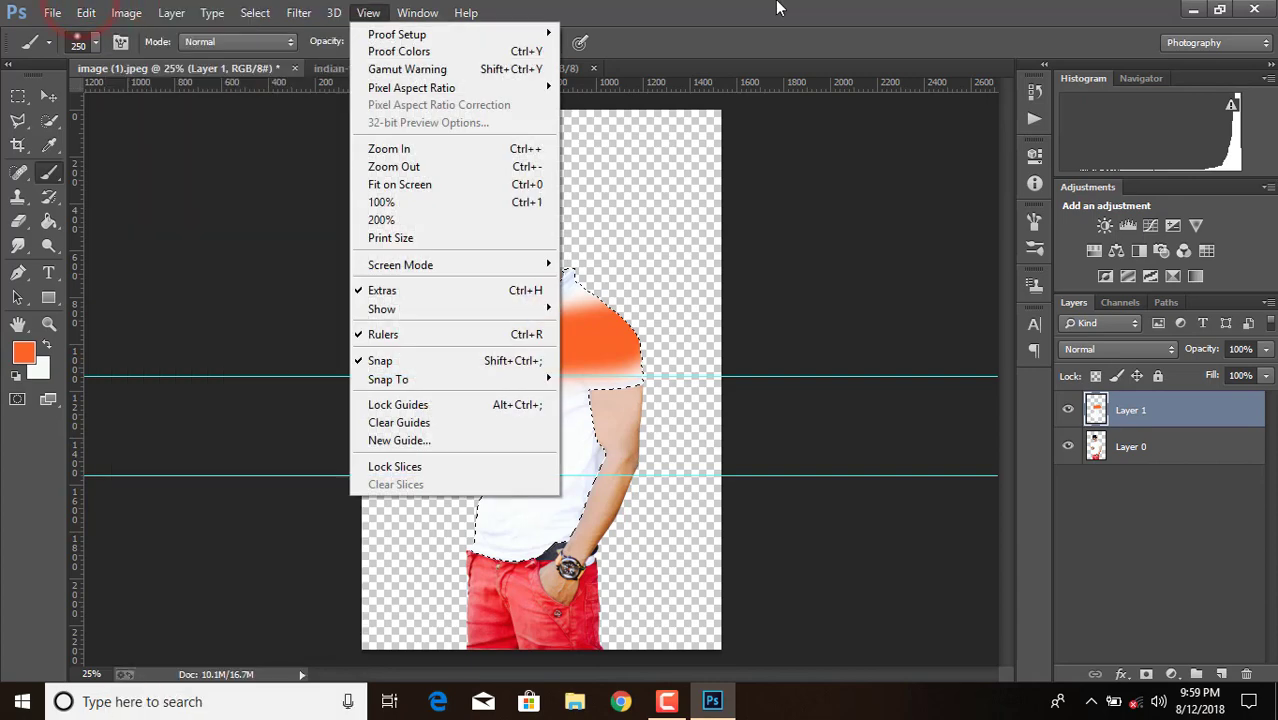
left_click(778, 8)
left_click_drag(632, 311, 507, 331)
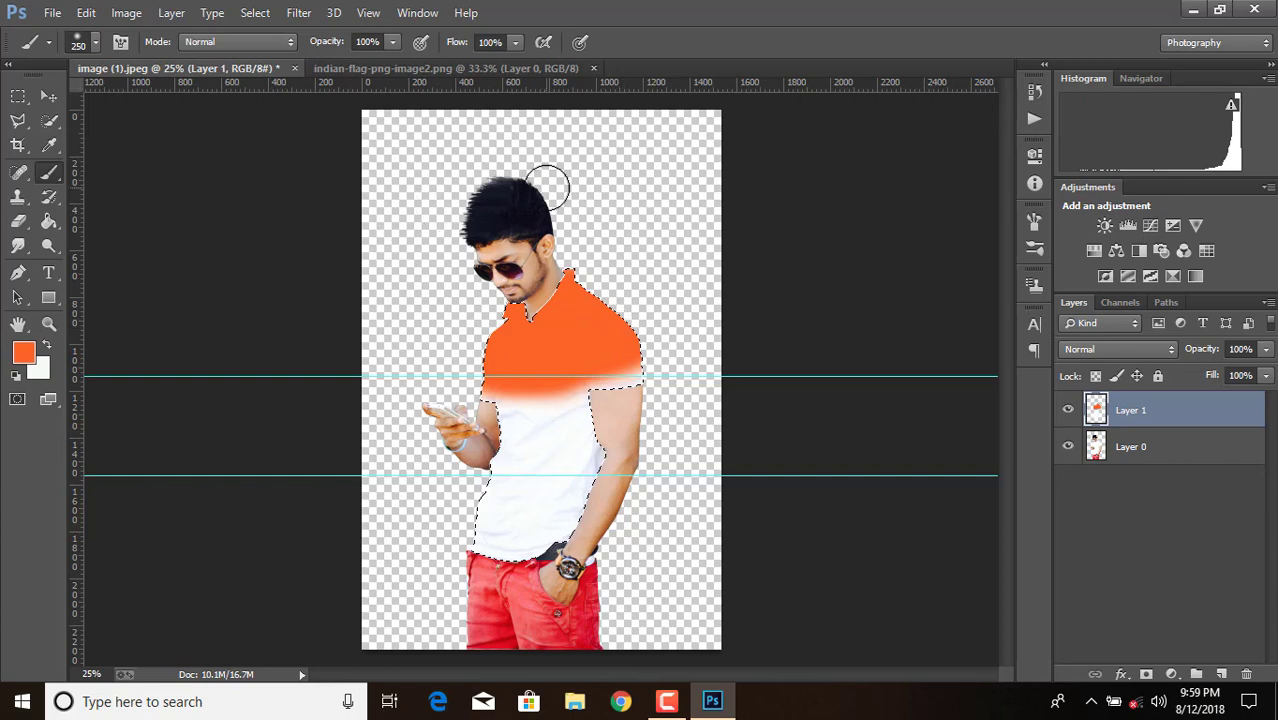
Sample the flag's green and brush it across the lower part of the shirt.
left_click(416, 70)
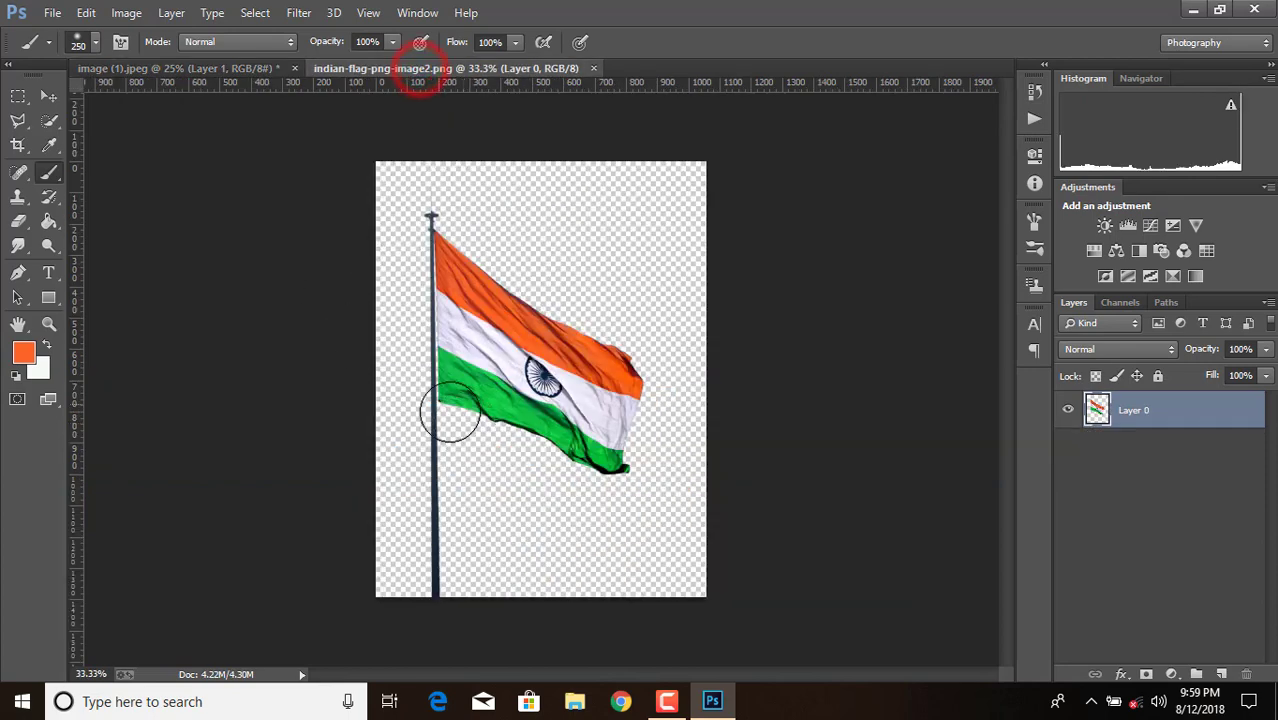
left_click(51, 147)
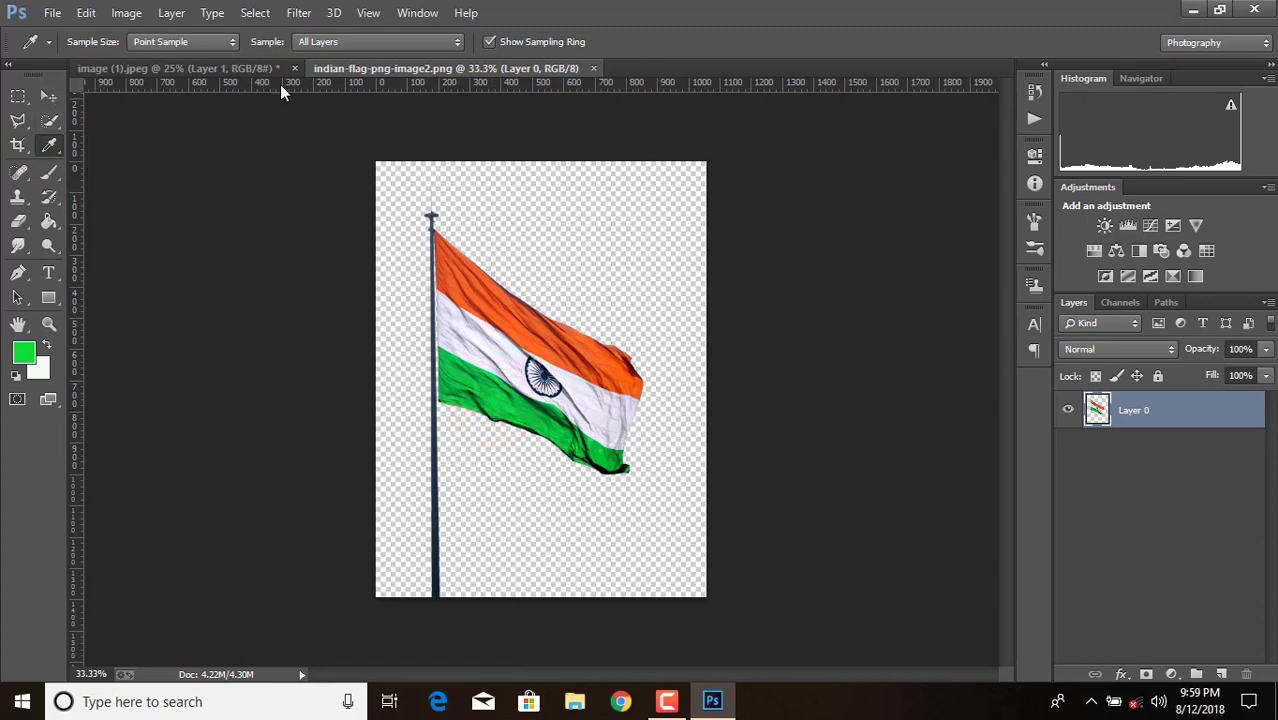
left_click(233, 68)
left_click(51, 170)
mouse_move(444, 551)
left_mouse_down()
mouse_move(442, 536)
mouse_move(516, 528)
mouse_move(484, 533)
mouse_move(533, 510)
left_mouse_up()
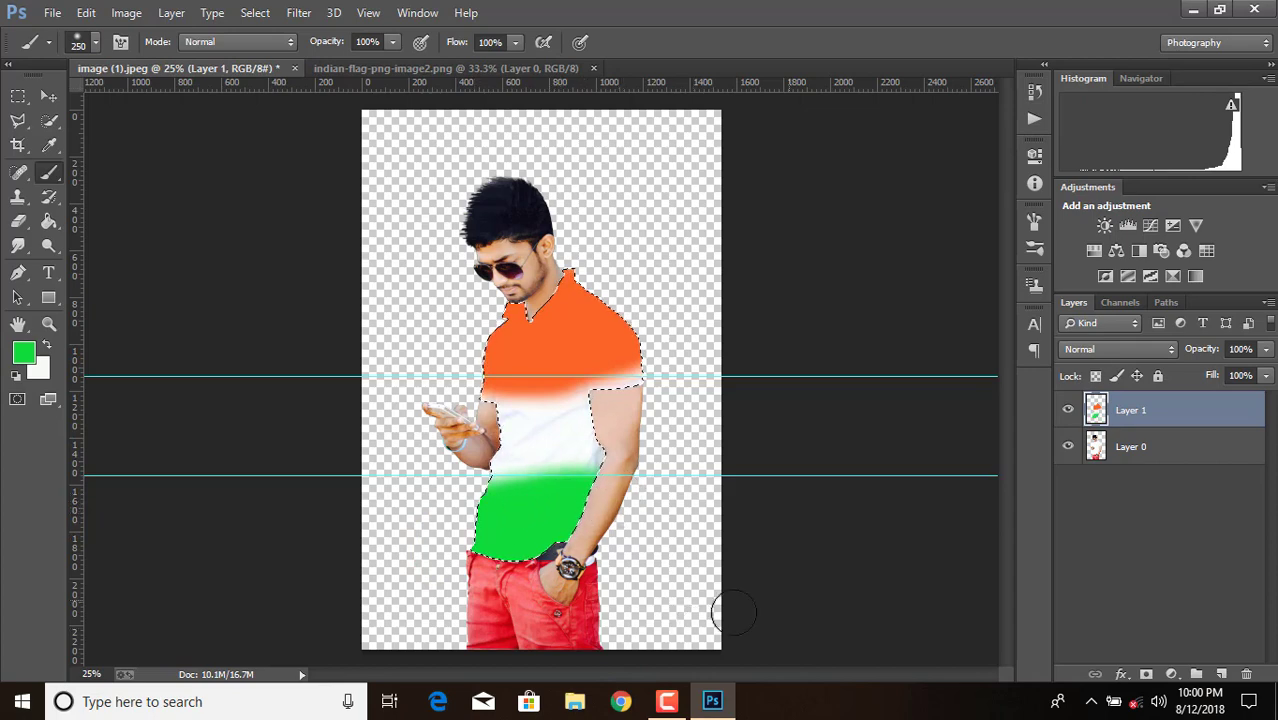
Set Layer 1 to Multiply, deselect, and toggle its visibility to compare.
left_click(1141, 346)
left_click(1070, 76)
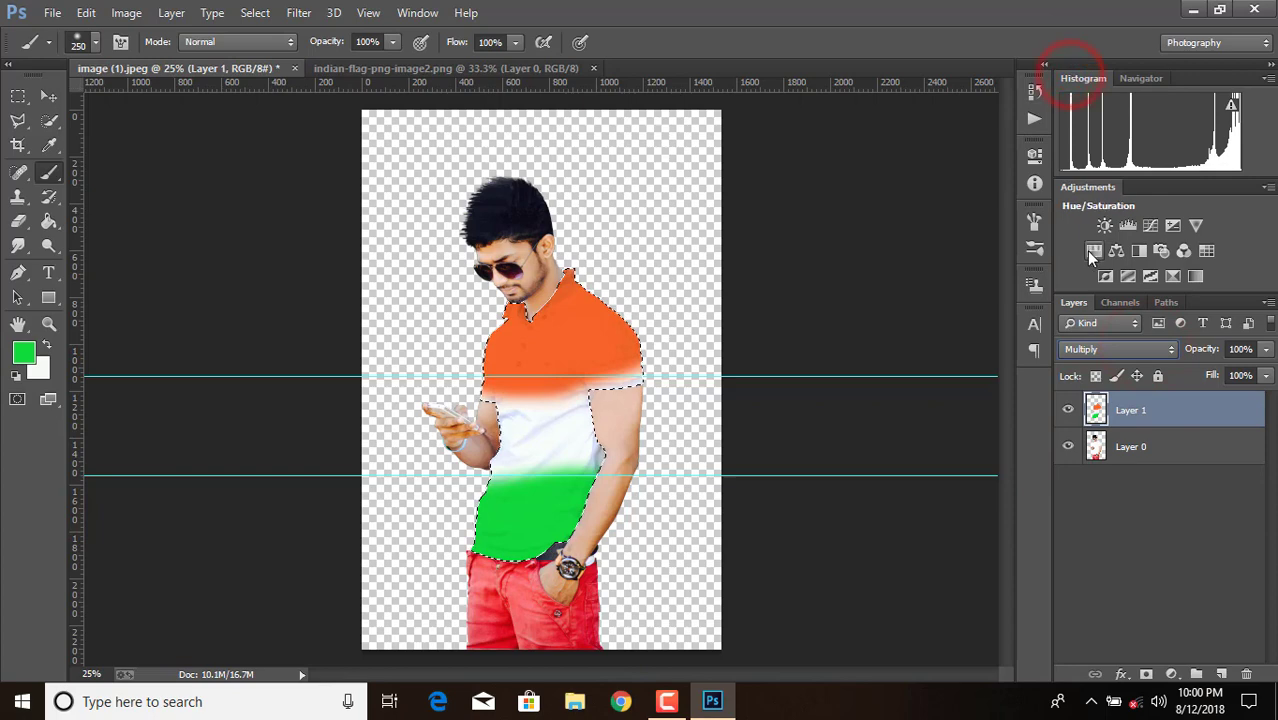
key("ctrl+minus")
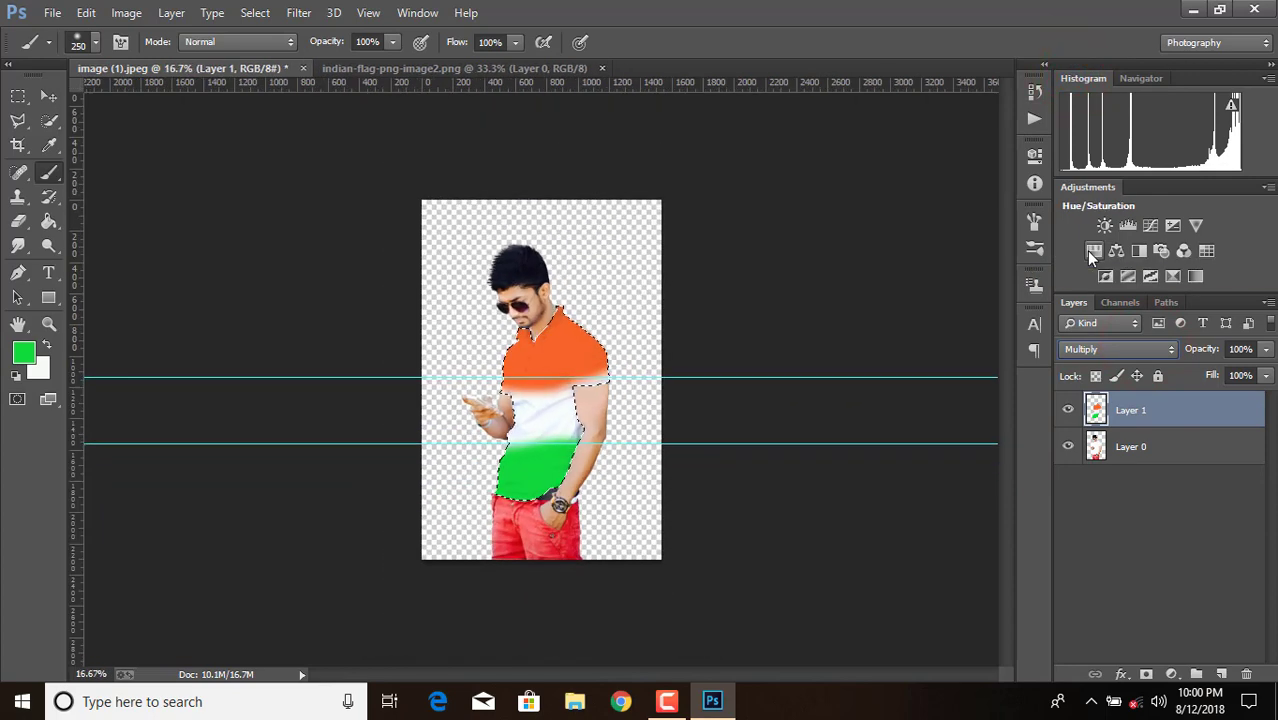
key("ctrl+d")
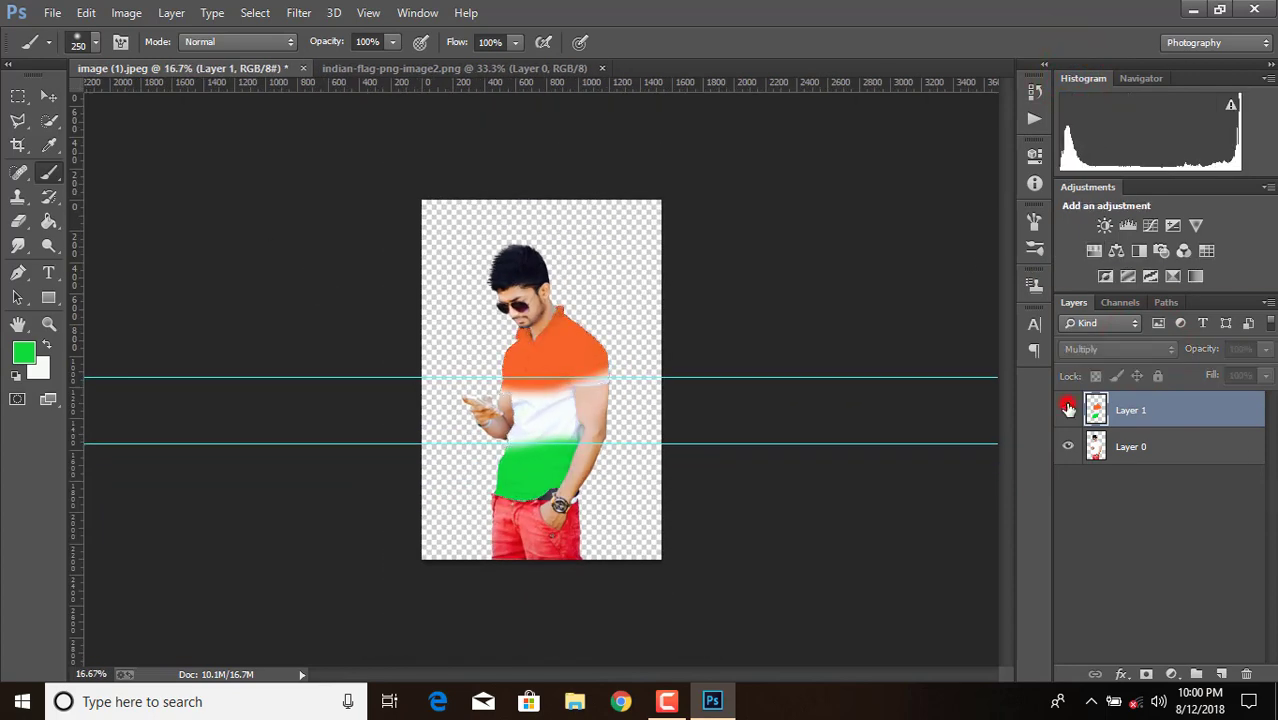
left_click(1068, 409)
left_click(1068, 409)
left_click(1068, 409)
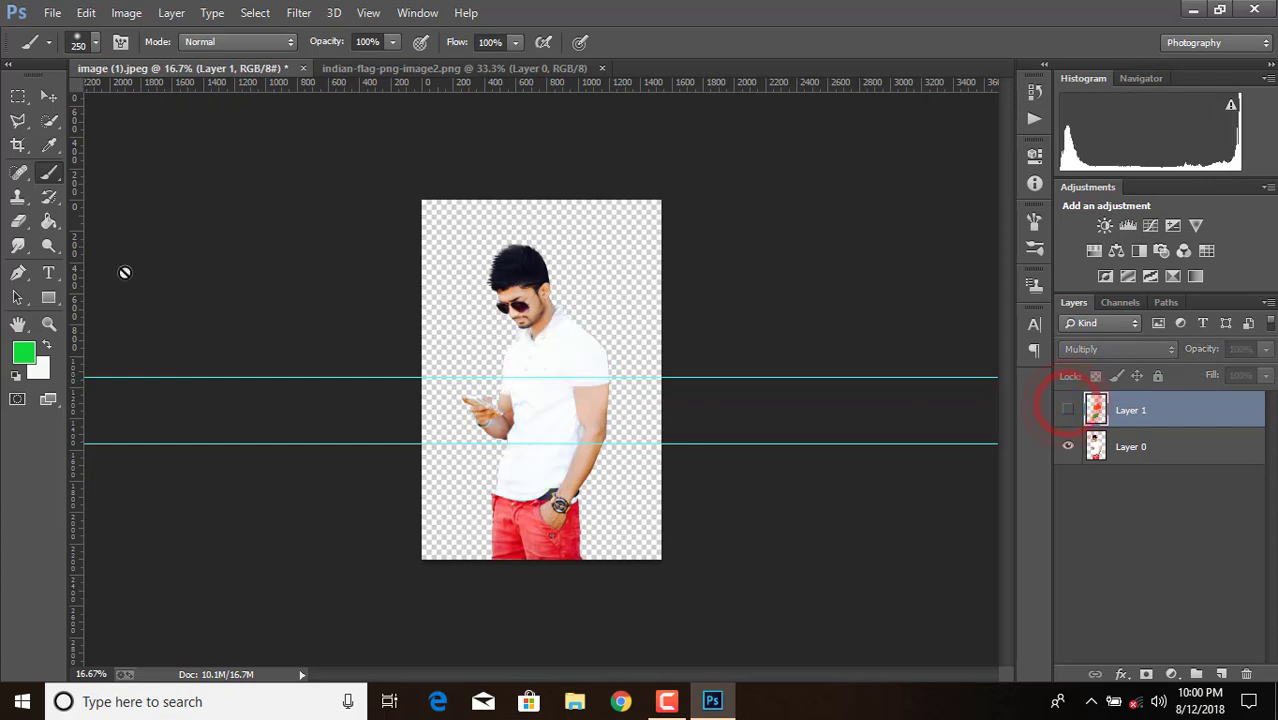
Drag both guides back to the ruler and show Layer 1 again.
left_click(50, 97)
left_click_drag(568, 370, 568, 82)
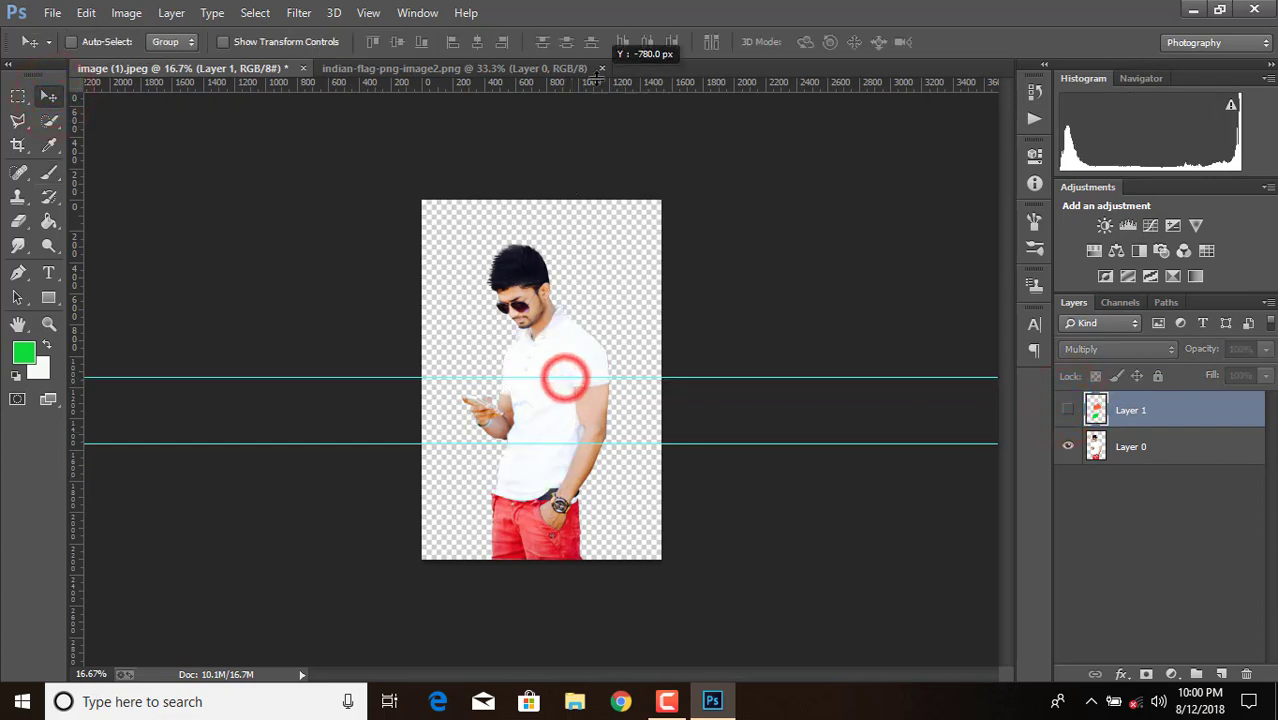
left_click_drag(608, 444, 610, 82)
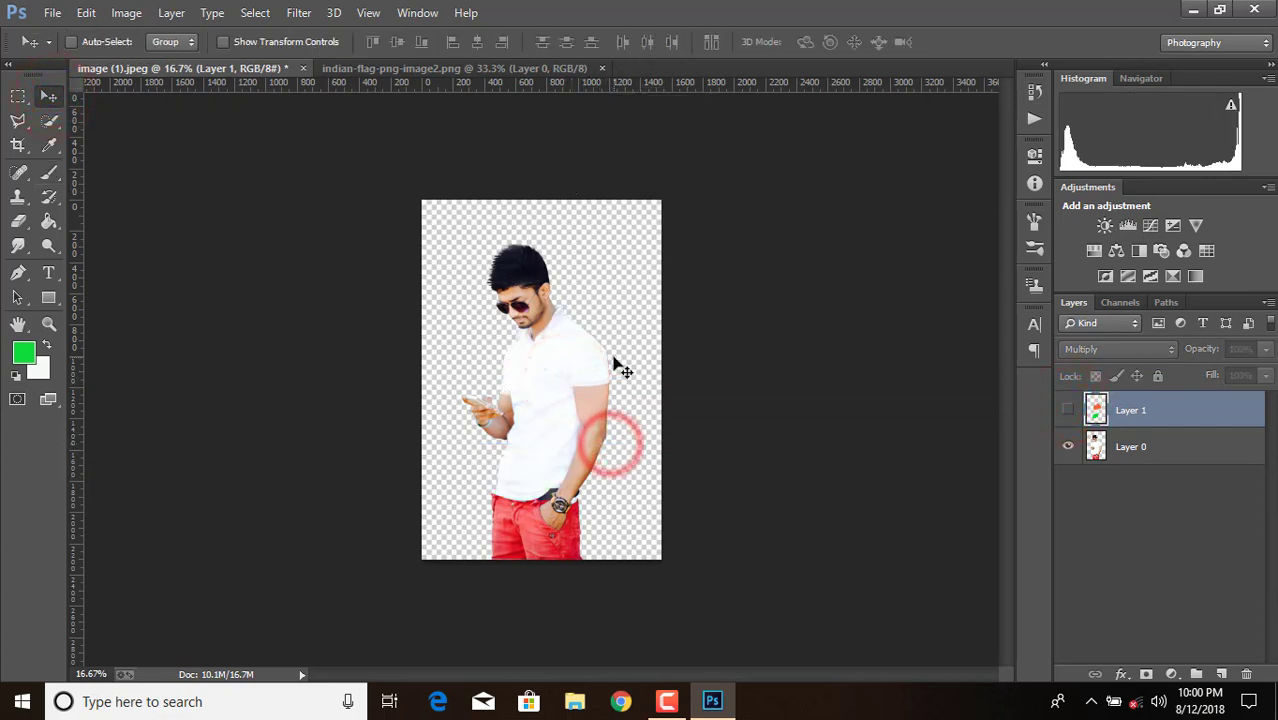
left_click(1068, 410)
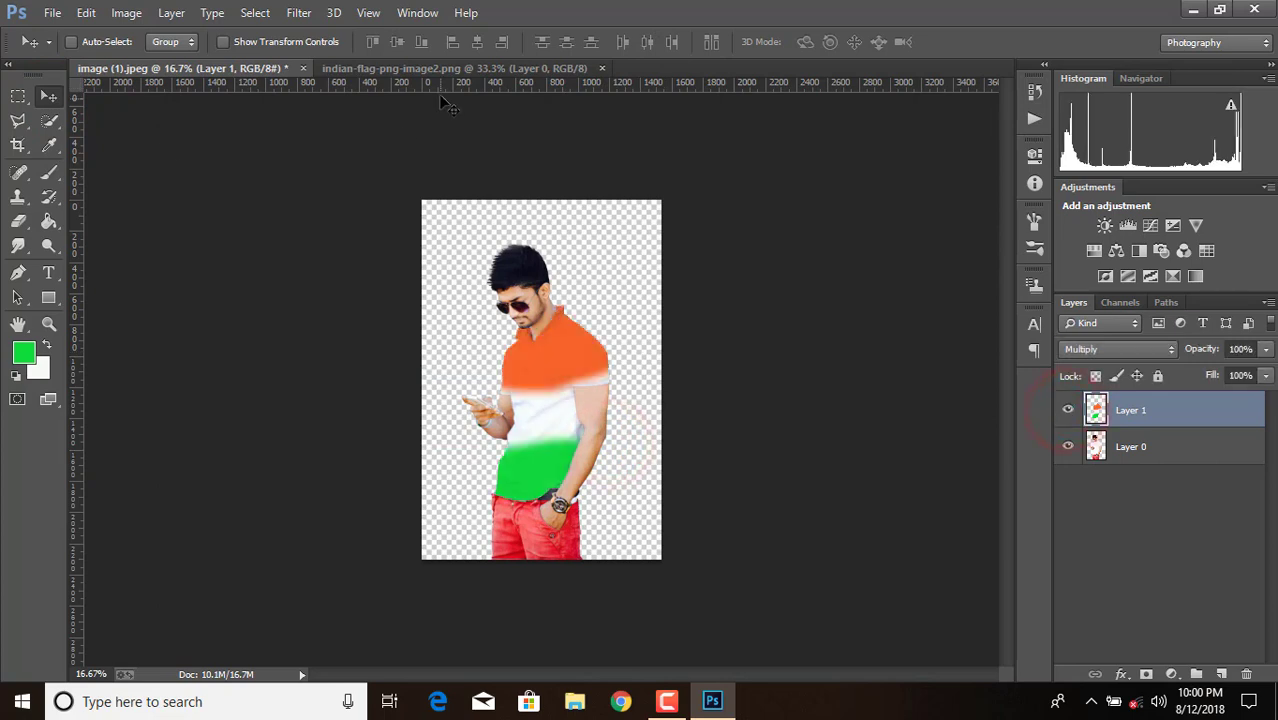
Place the action_background image from the Desktop into the document.
left_click(298, 12)
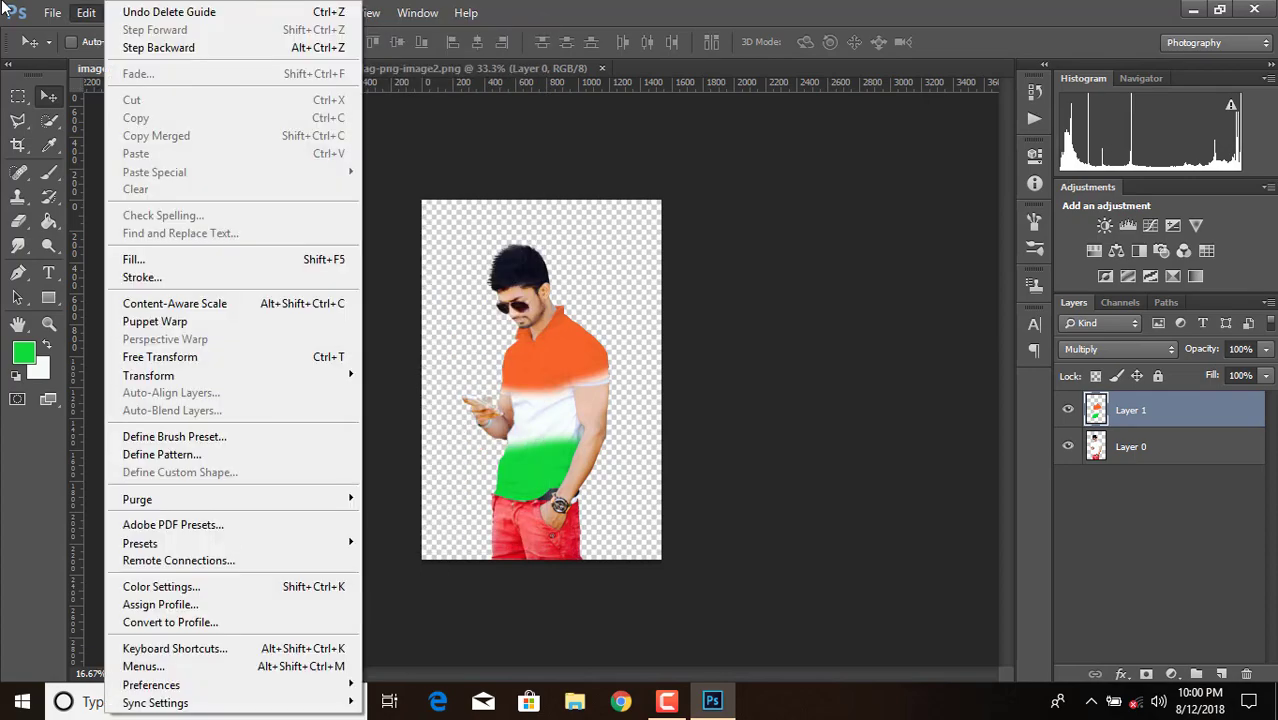
mouse_move(52, 12)
left_click(92, 300)
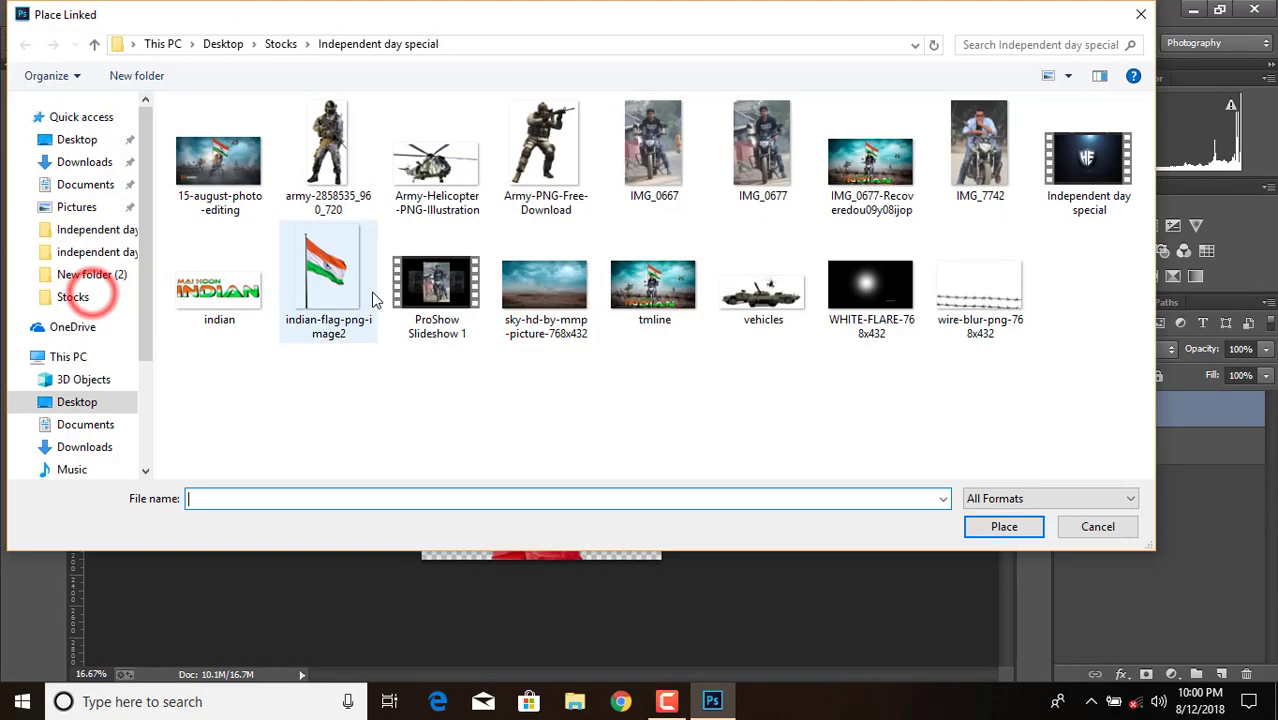
left_click(76, 139)
scroll(650, 320, "down", 5)
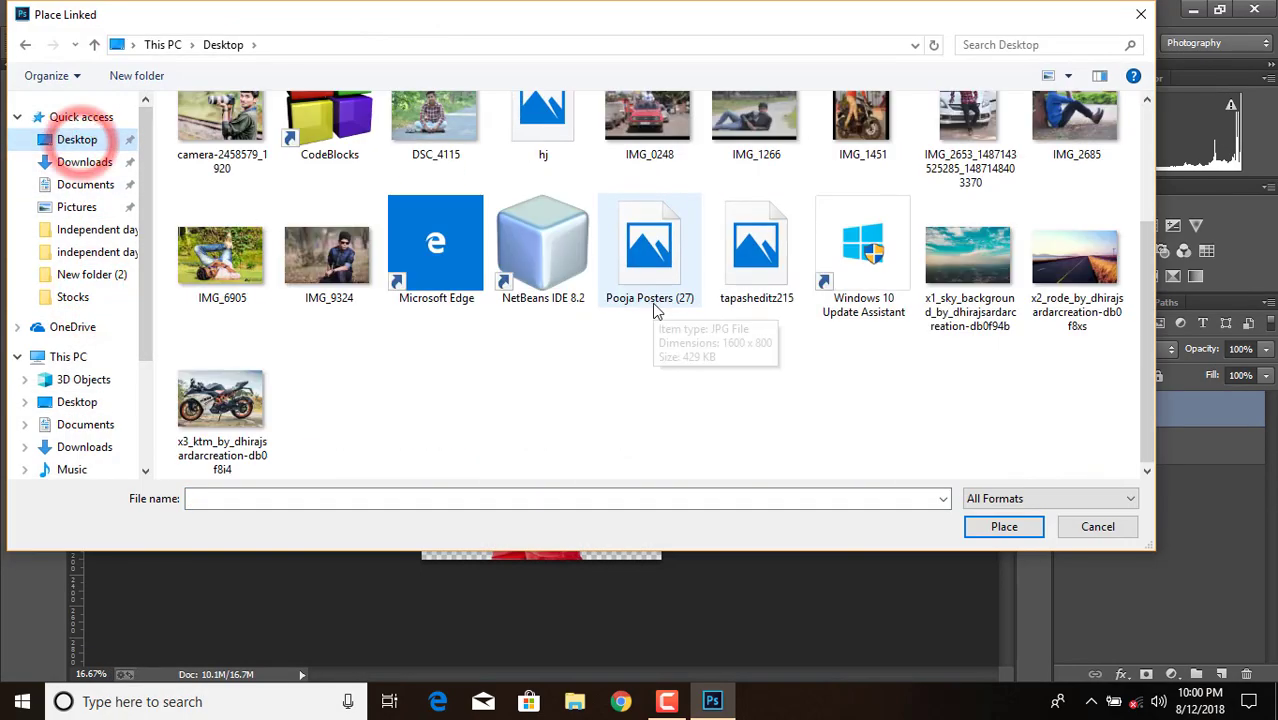
scroll(656, 335, "up", 5)
scroll(700, 340, "down", 1)
scroll(790, 354, "down", 2)
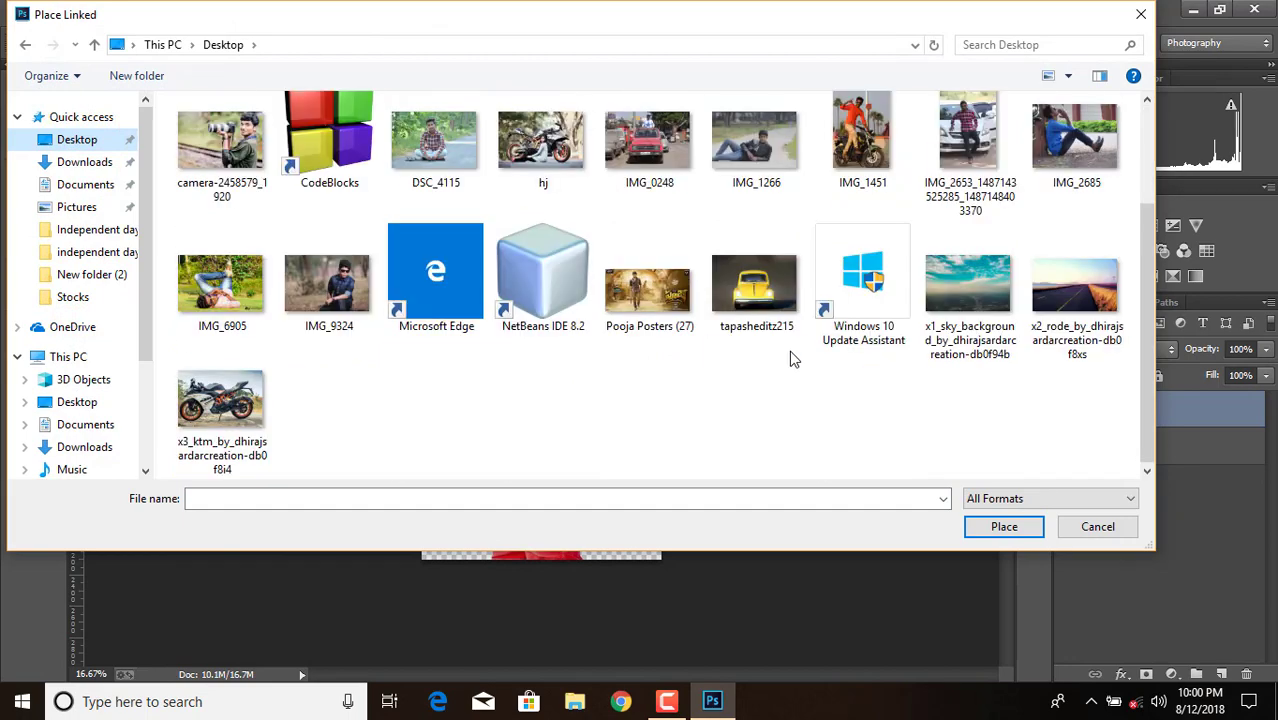
scroll(789, 350, "up", 3)
double_click(957, 187)
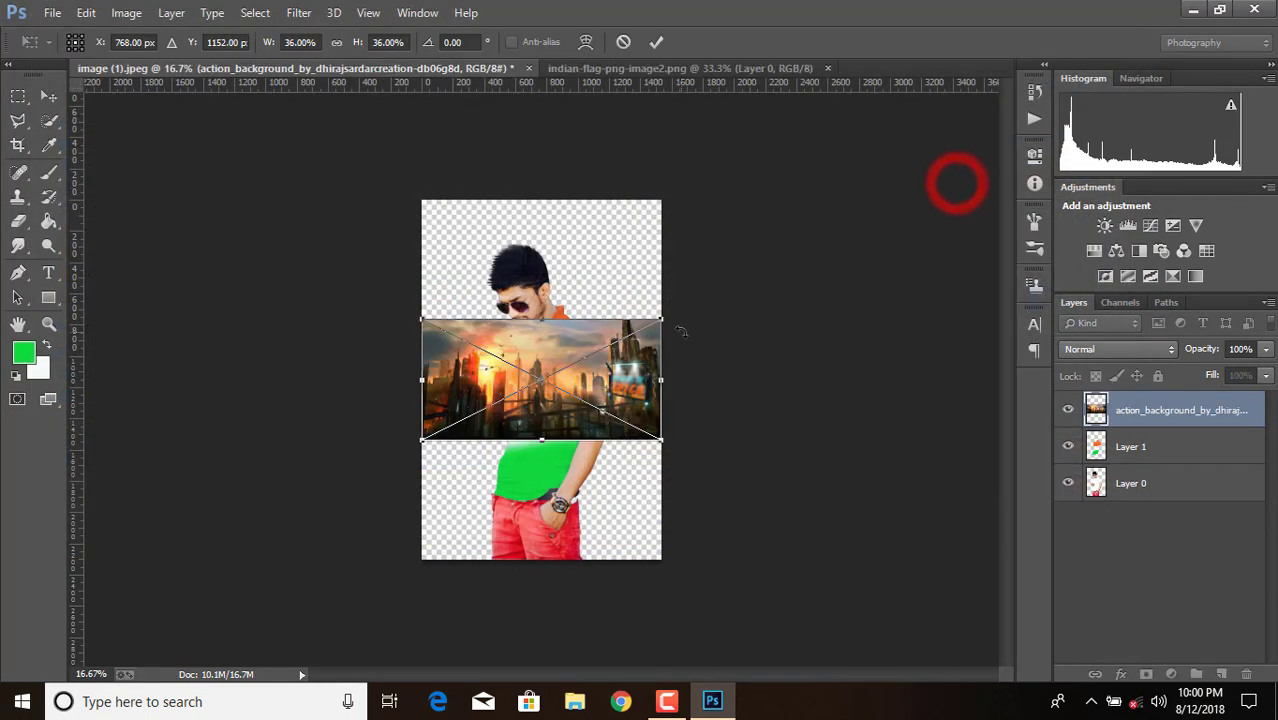
Scale and centre the city image over the canvas, commit it, and move it below the man.
left_click_drag(670, 316, 912, 191)
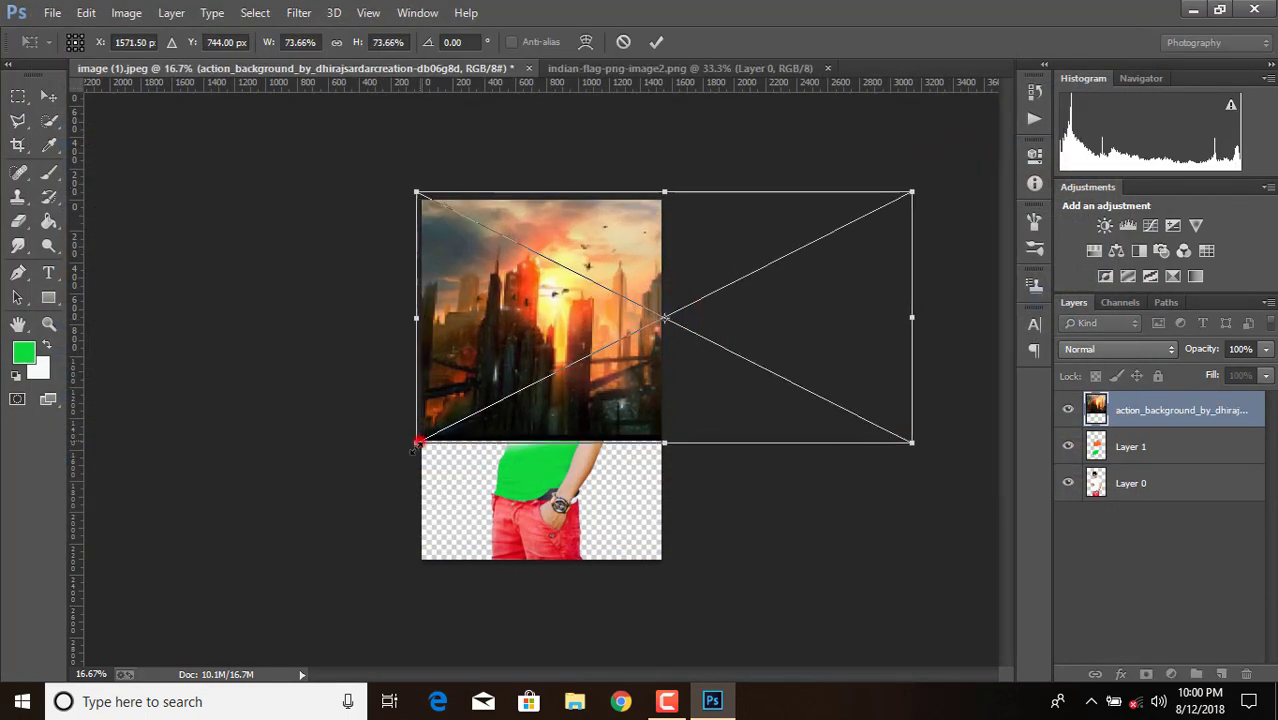
left_click_drag(421, 440, 171, 567)
left_click_drag(608, 483, 641, 492)
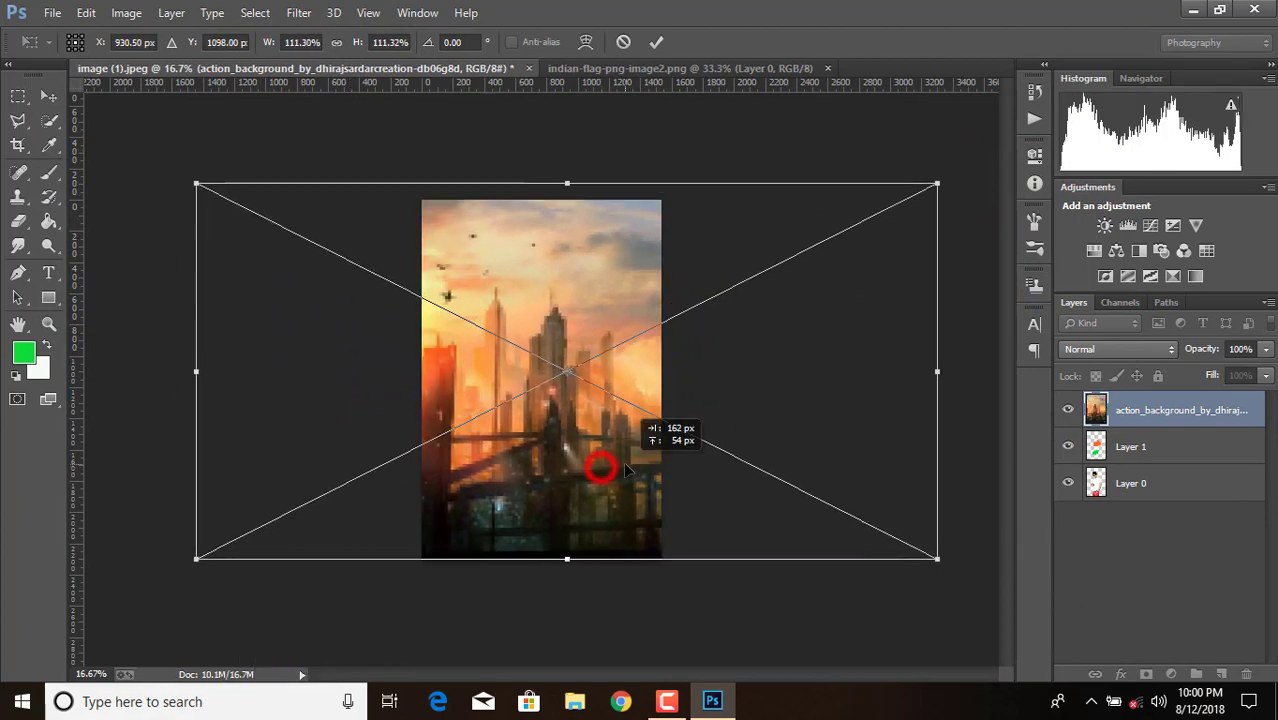
left_click_drag(576, 383, 580, 384)
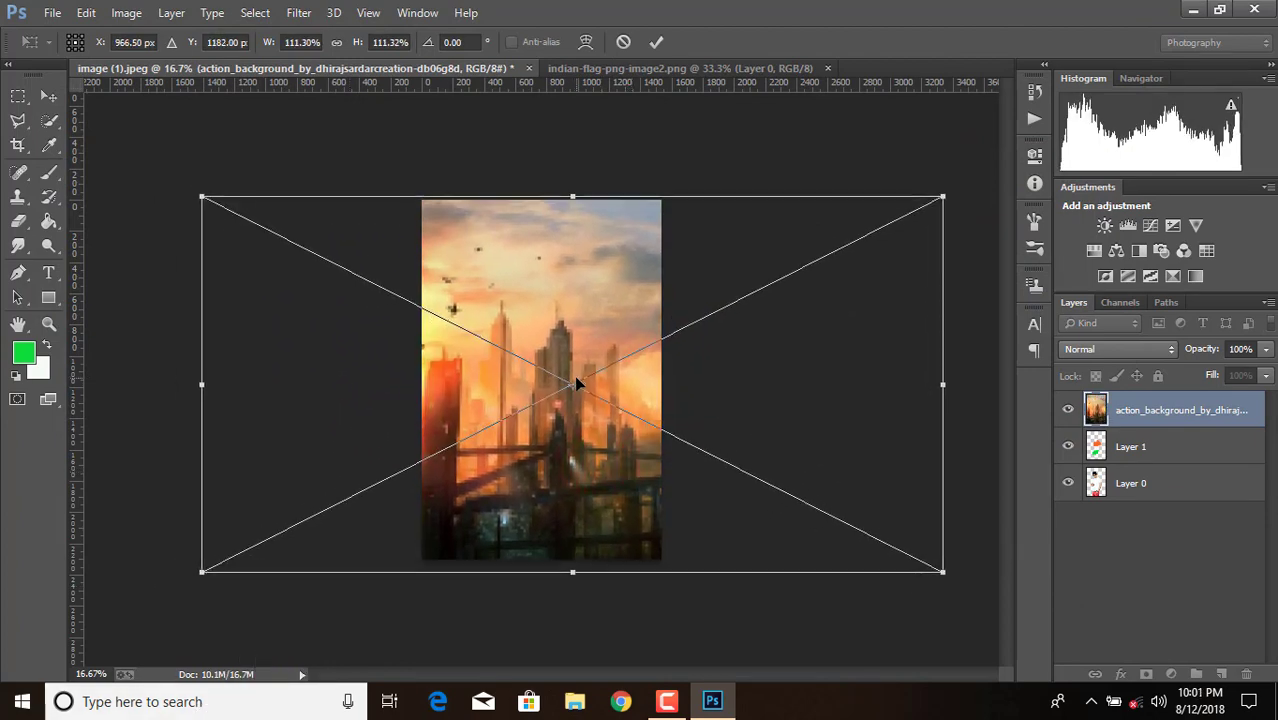
left_click(656, 41)
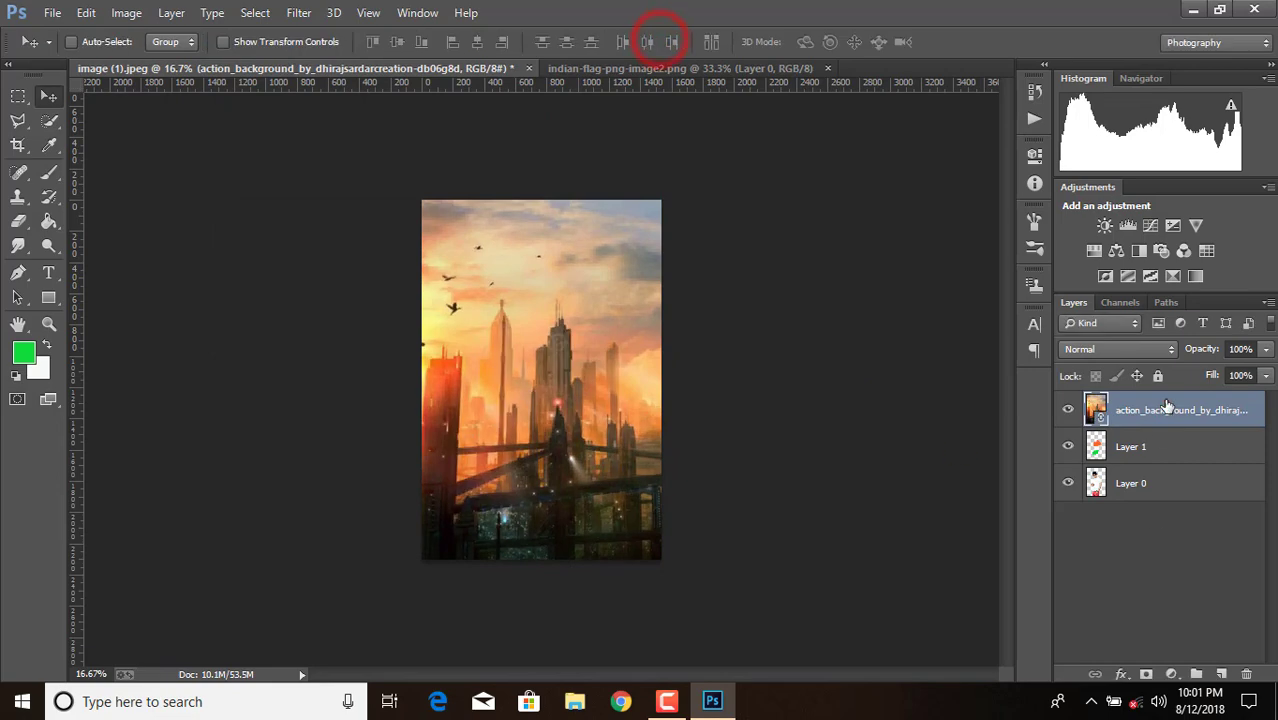
left_click_drag(1167, 405, 1157, 556)
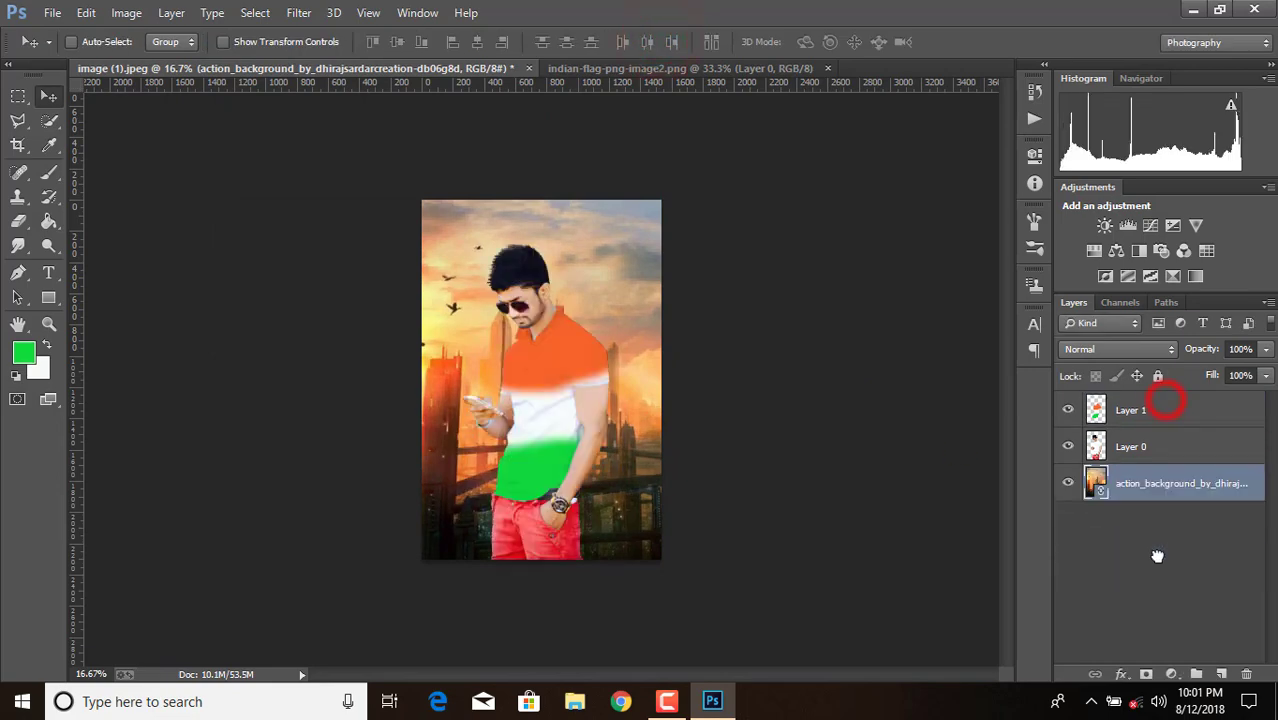
Rasterize the city layer, apply a 23.7-pixel Gaussian Blur, then select Layer 0.
right_click(1199, 485)
left_click(818, 350)
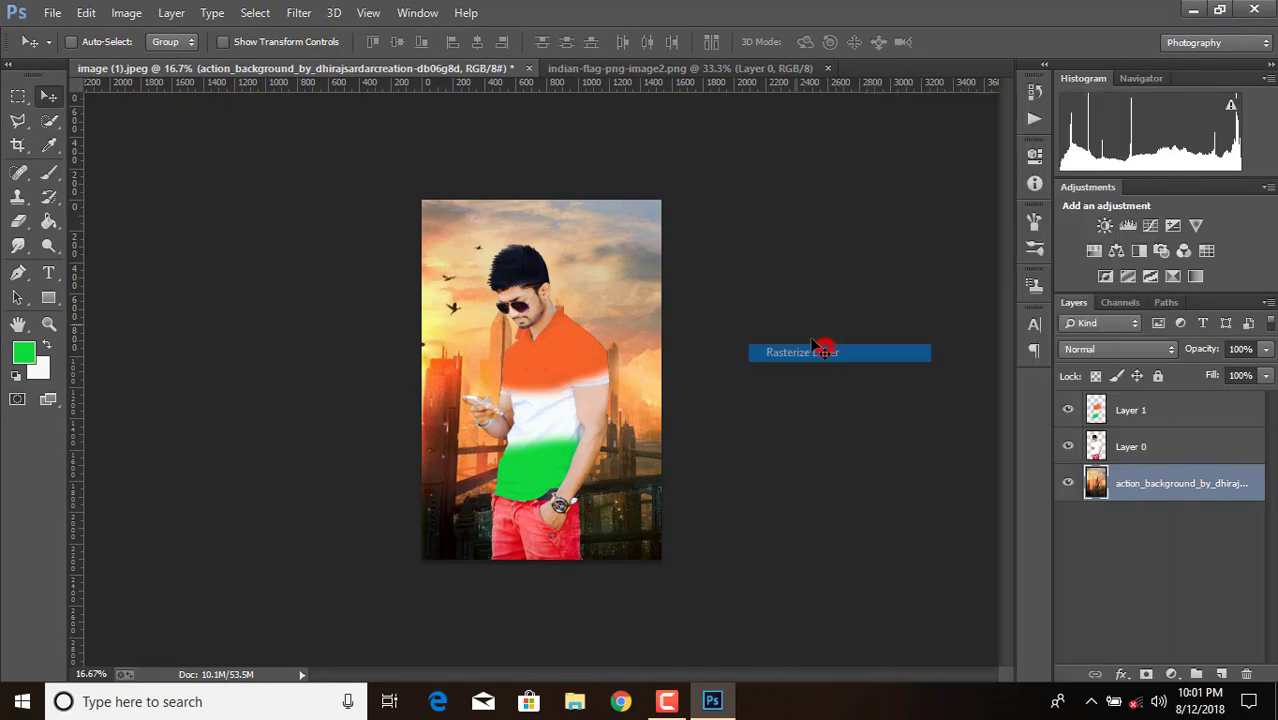
left_click(298, 12)
left_click(342, 242)
left_click(600, 370)
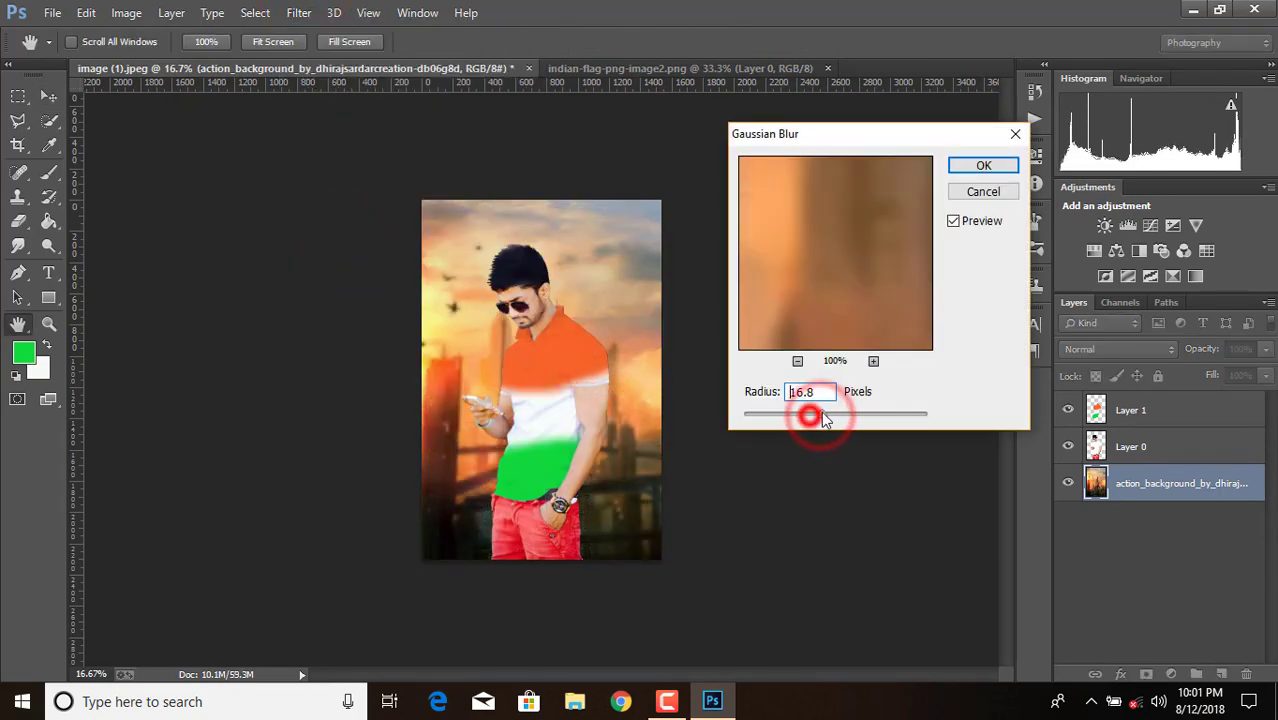
left_click_drag(811, 420, 829, 418)
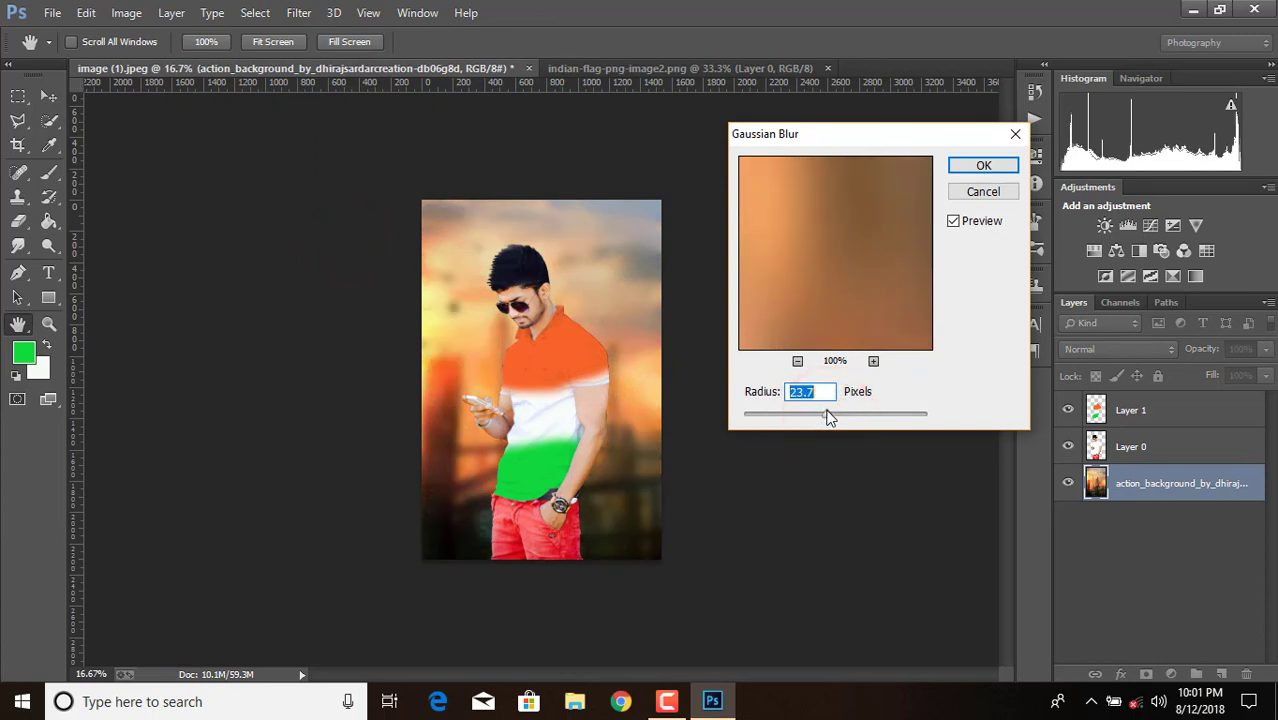
left_click(1012, 166)
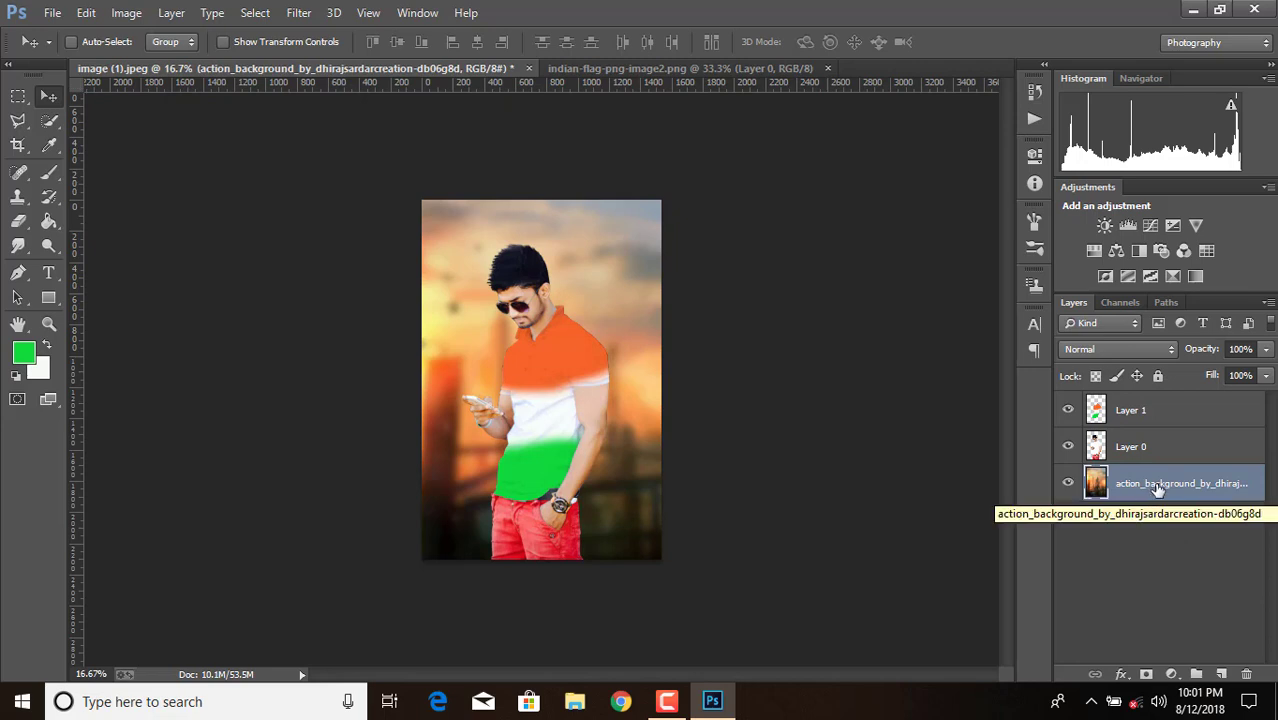
left_click(1168, 450)
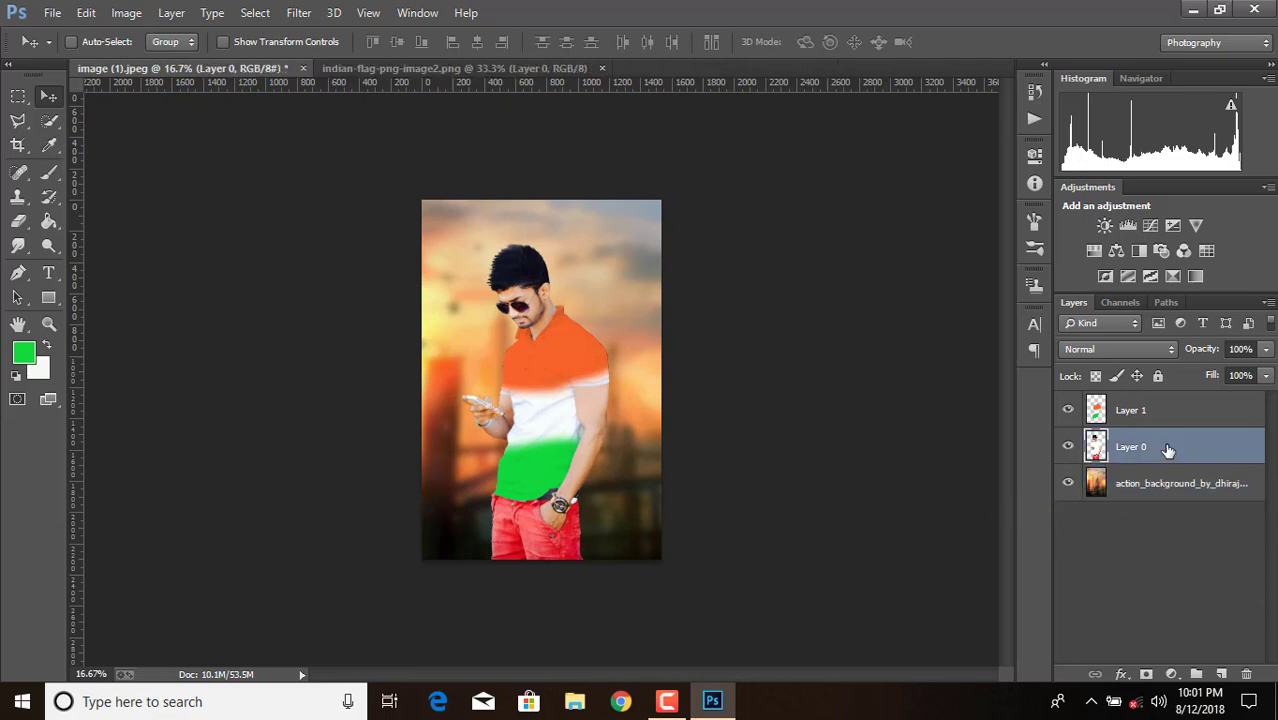
Duplicate Layer 0 and apply Oil Paint with Stylization 7.43, Cleanliness 4.75, Shine 0.55.
left_click_drag(1168, 450, 1221, 674)
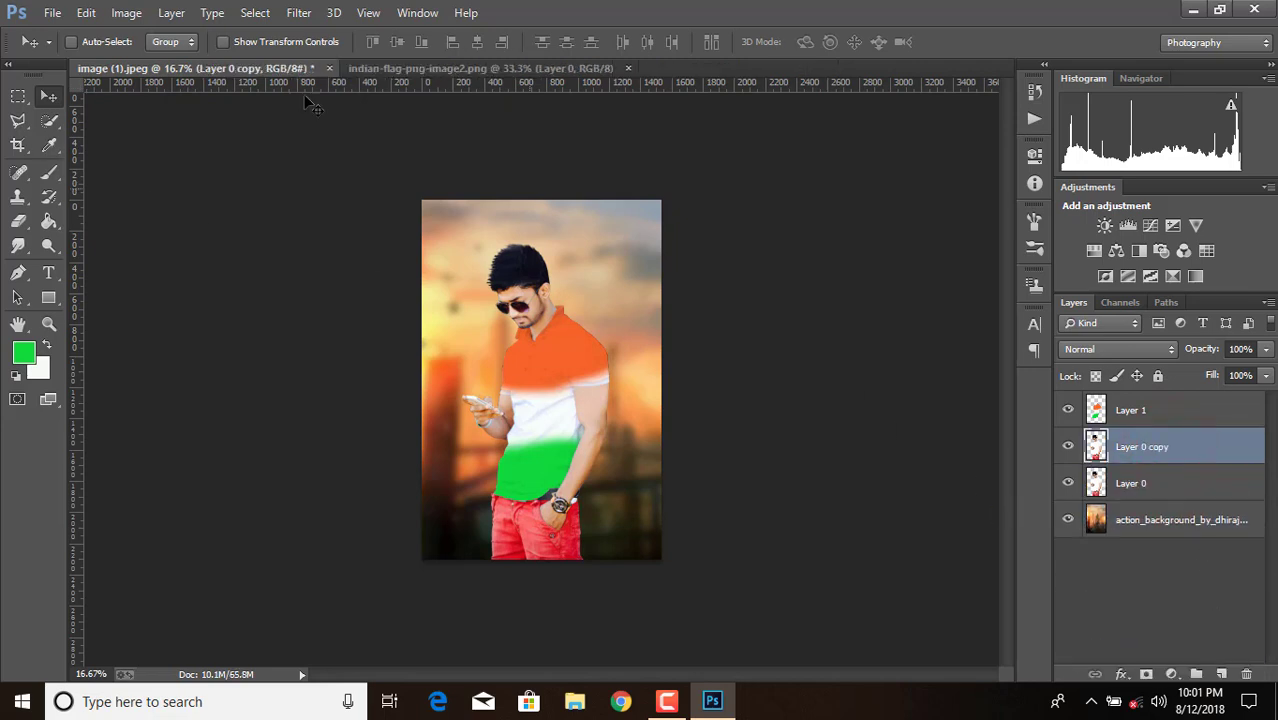
left_click(299, 12)
left_click(356, 173)
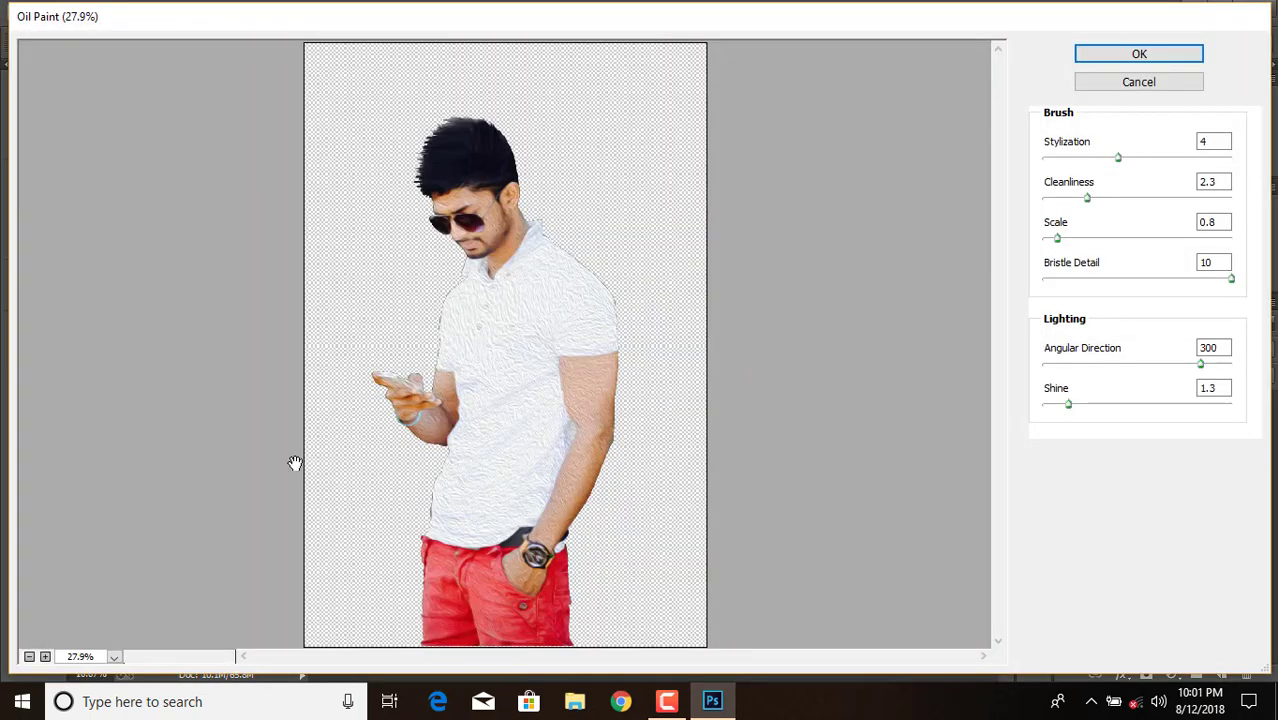
left_click_drag(1118, 158, 1165, 158)
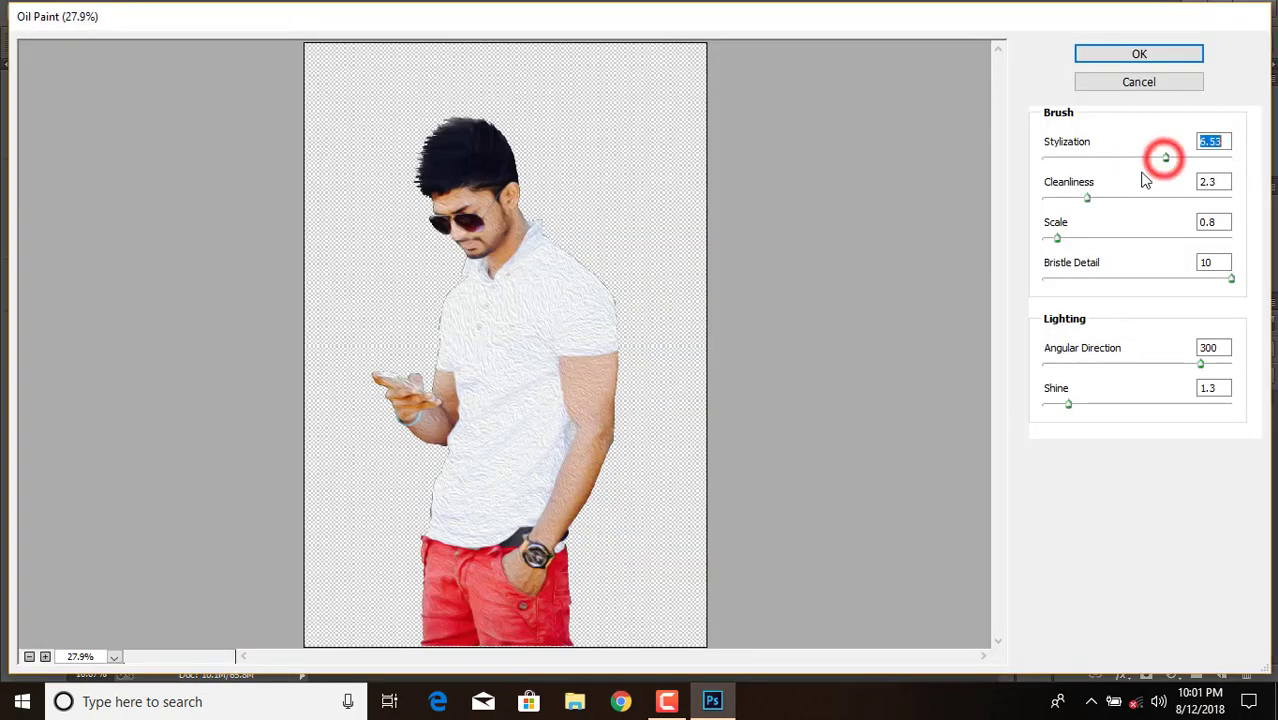
left_click_drag(1066, 404, 1049, 410)
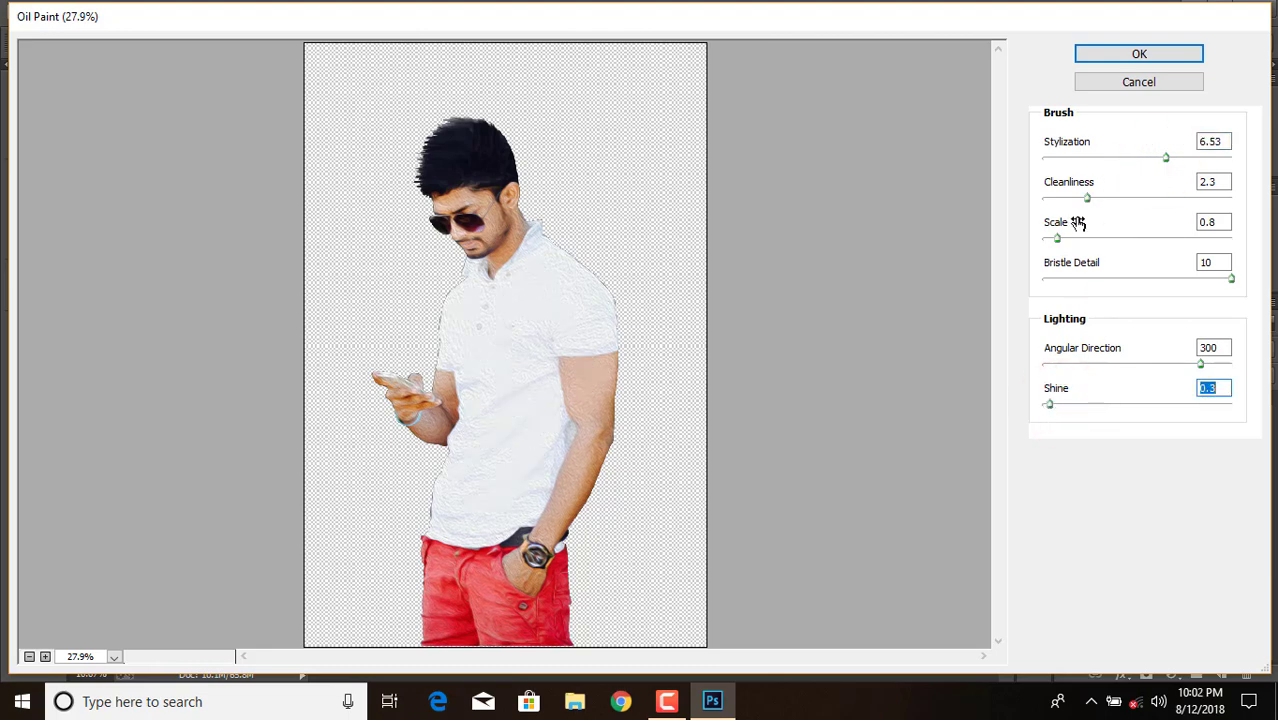
left_click_drag(1087, 197, 1133, 197)
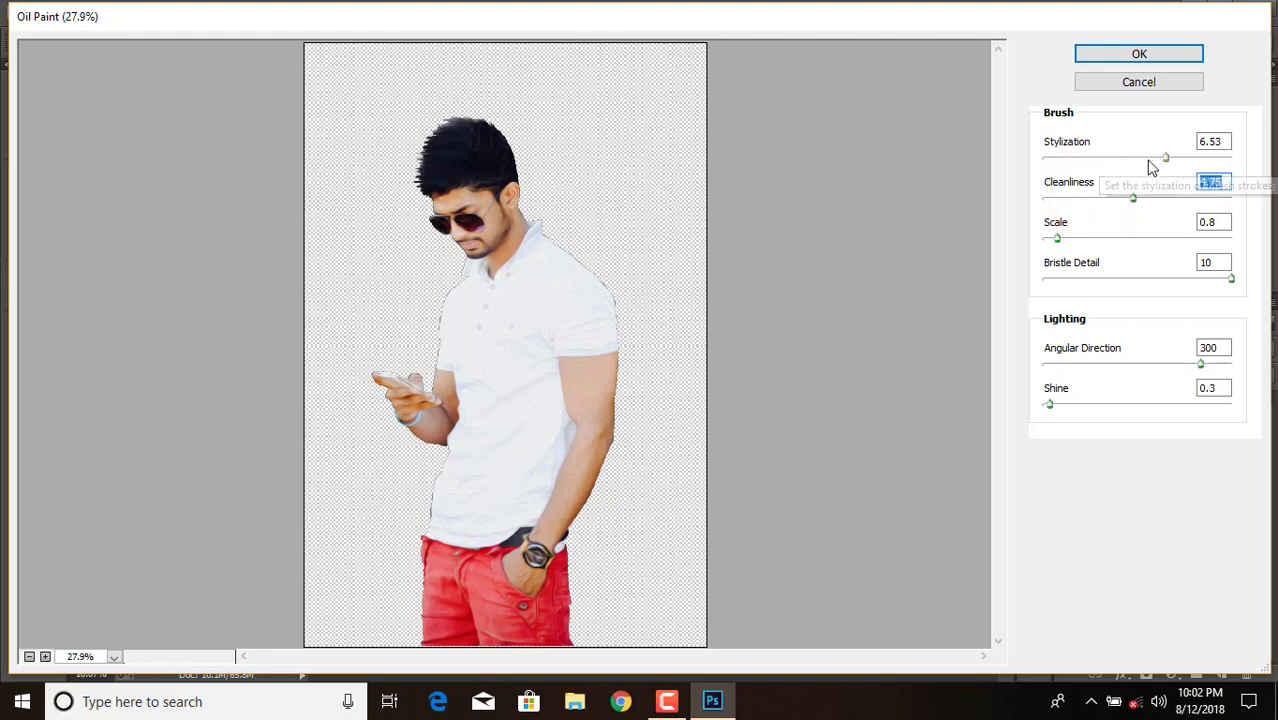
left_click_drag(1166, 158, 1183, 158)
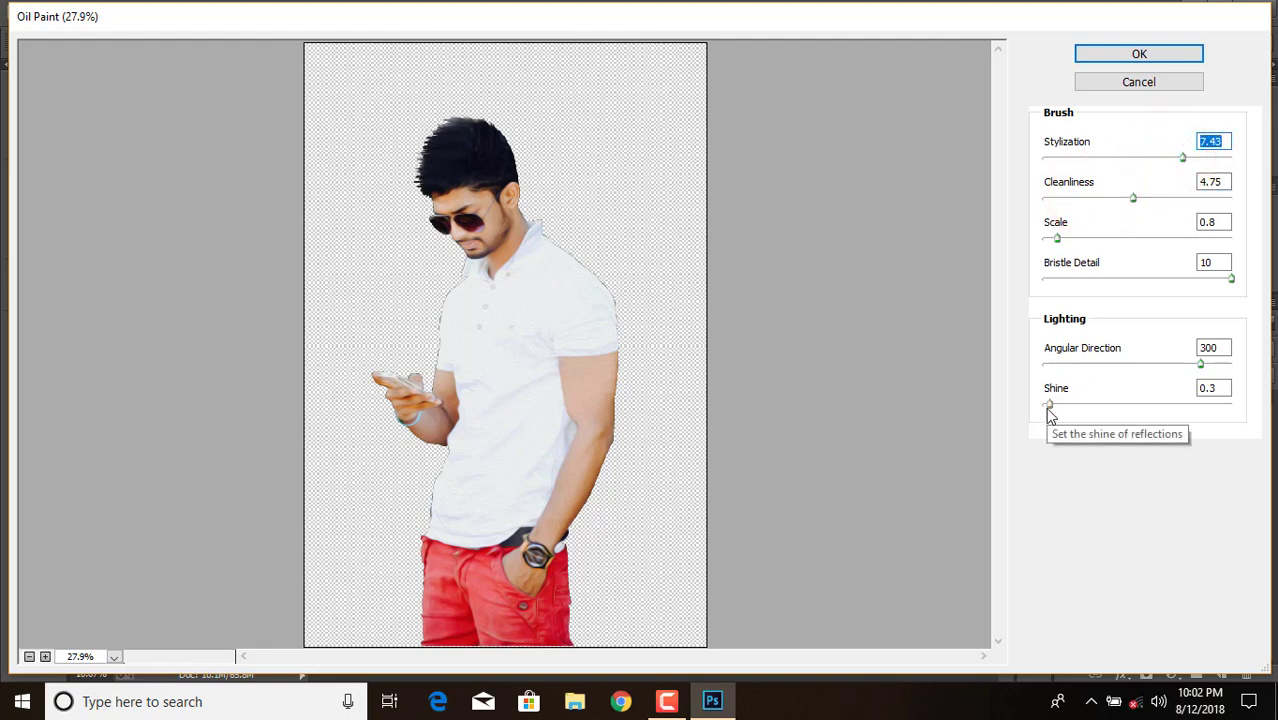
left_click_drag(1049, 407, 1056, 408)
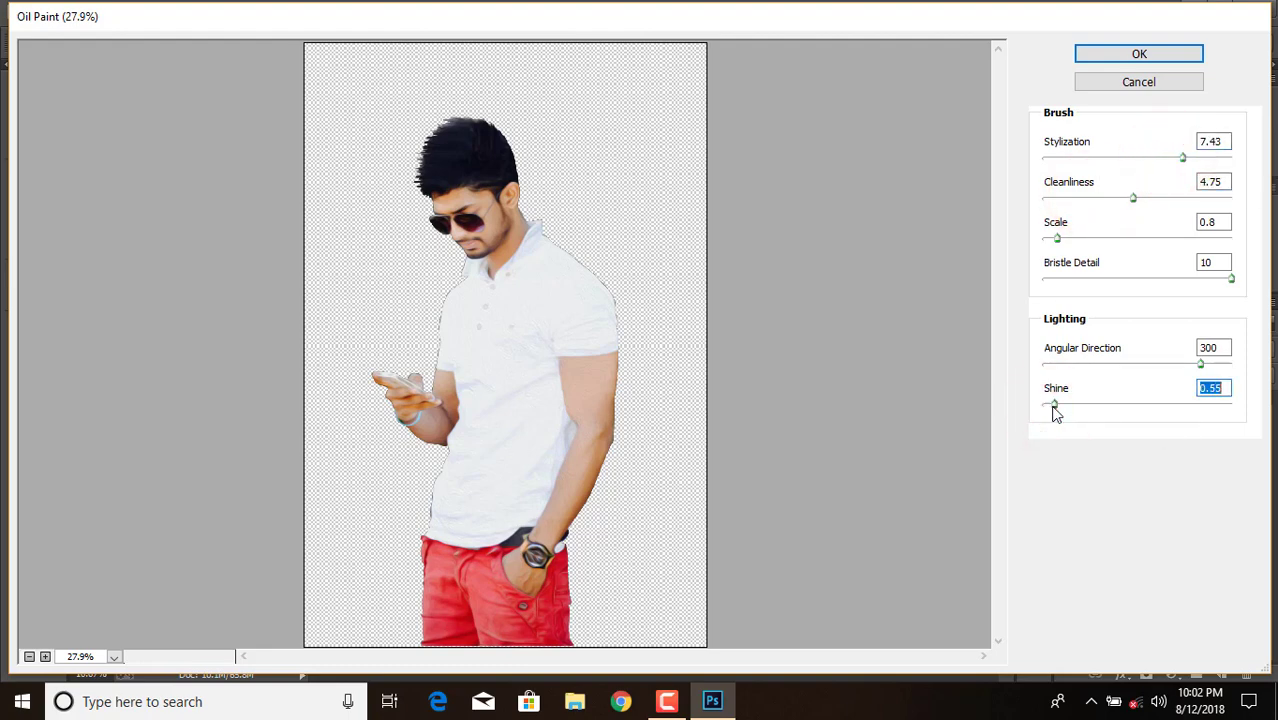
left_click(1116, 54)
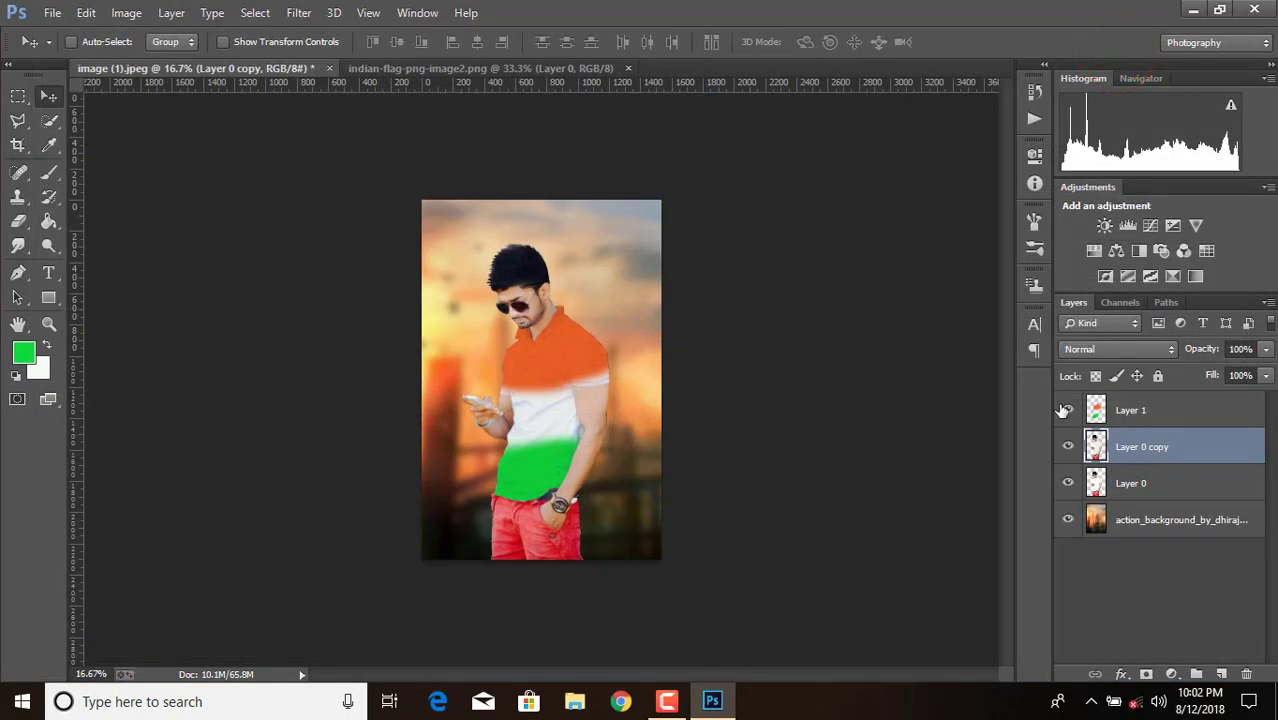
Hide the tricolour shirt layer and add a layer mask to Layer 0 copy.
left_click(1067, 410)
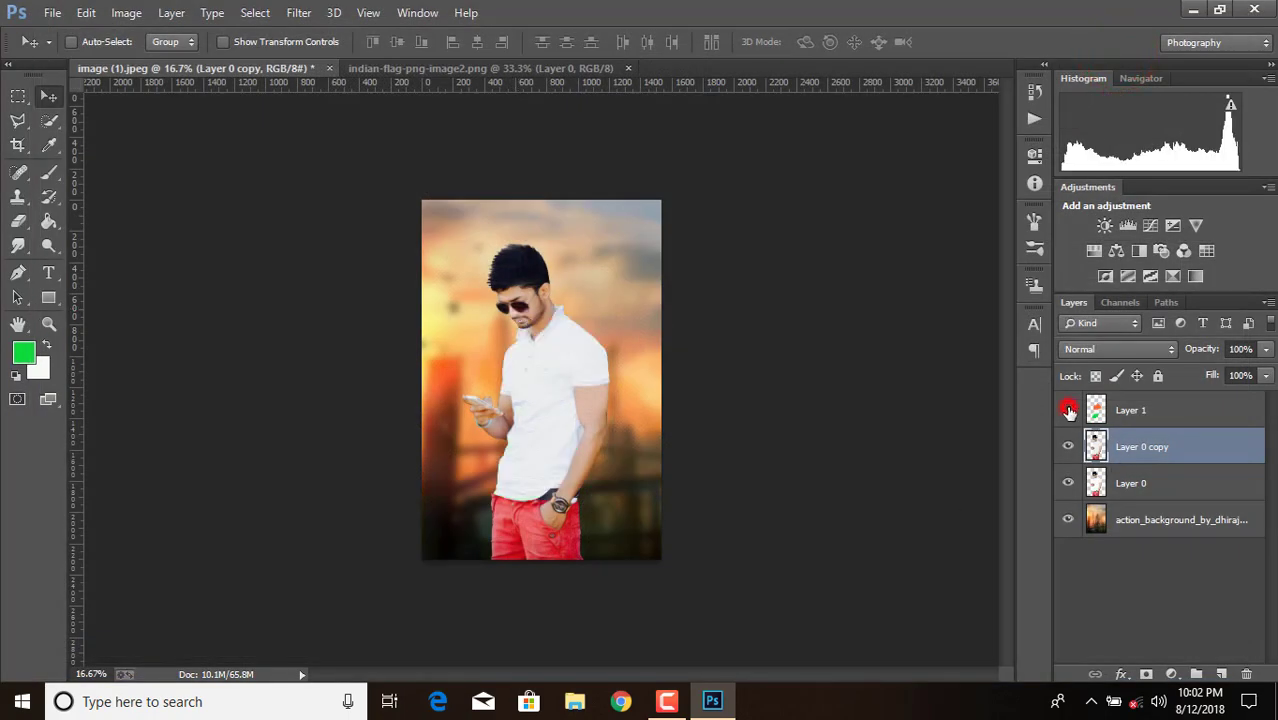
left_click(1146, 674)
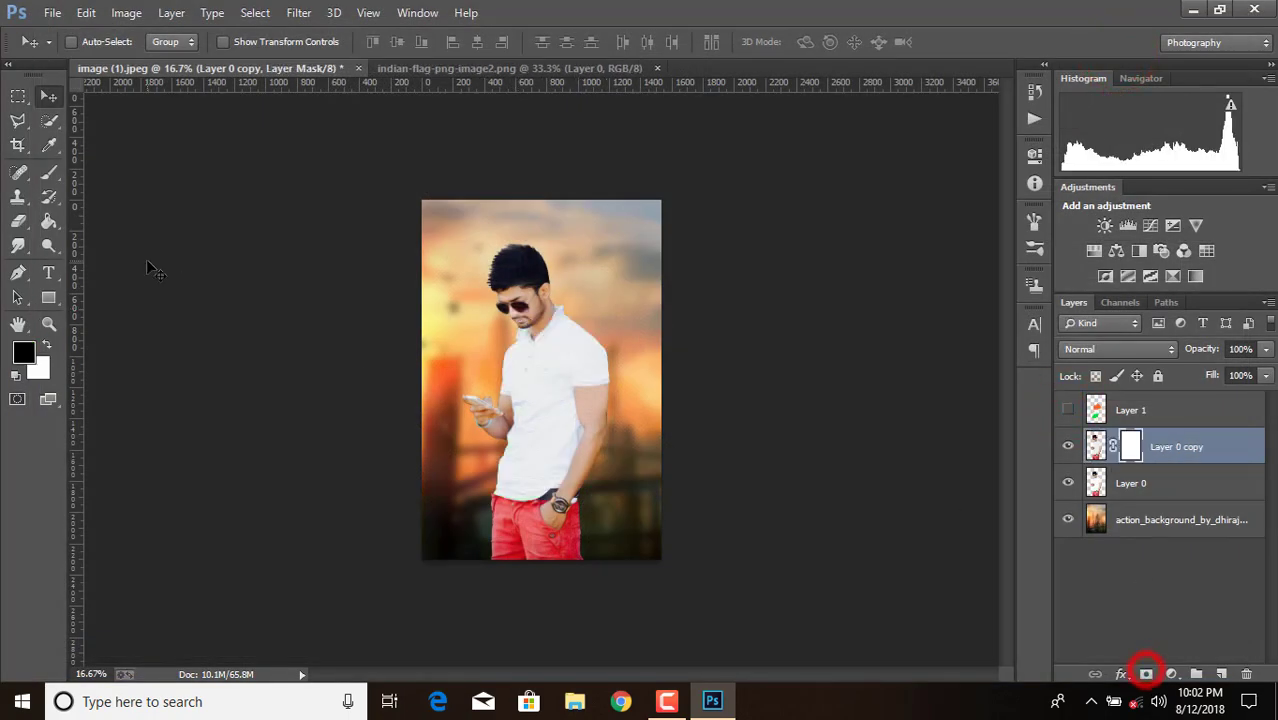
left_click(49, 170)
key("ctrl+plus")
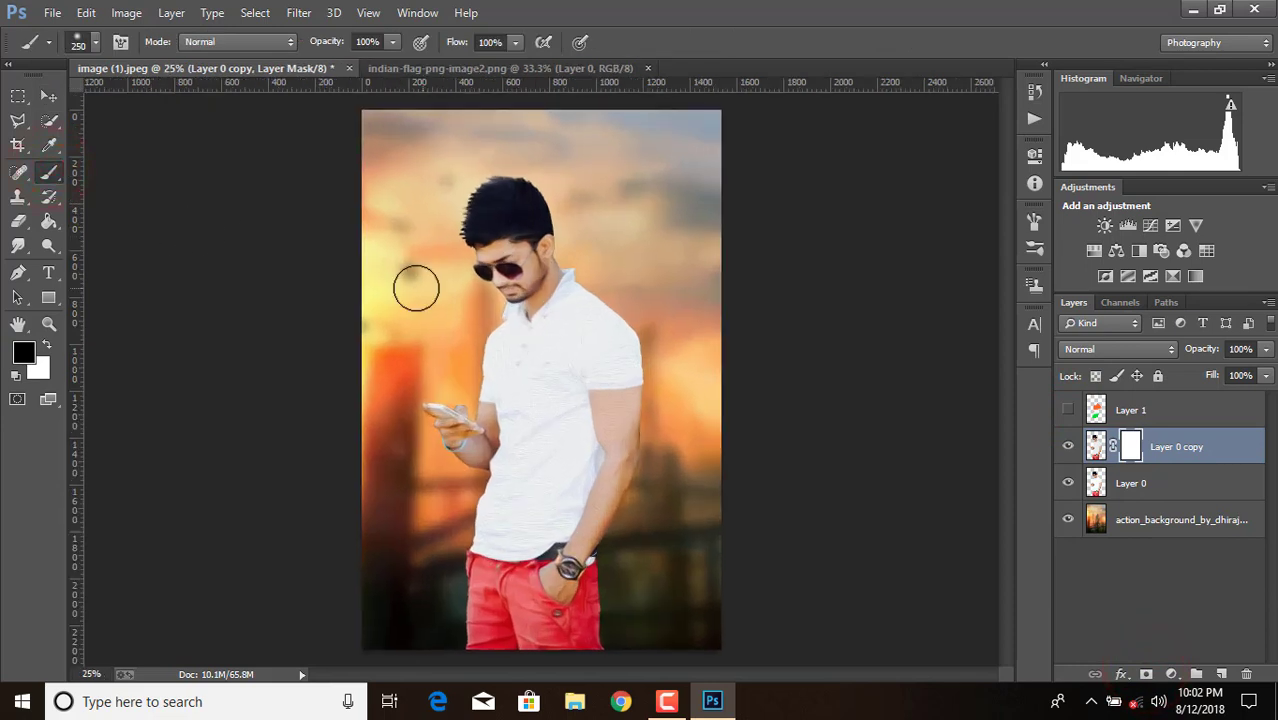
Paint black on the mask over the face, glasses, phone hand and upper arm.
left_click_drag(485, 272, 518, 270)
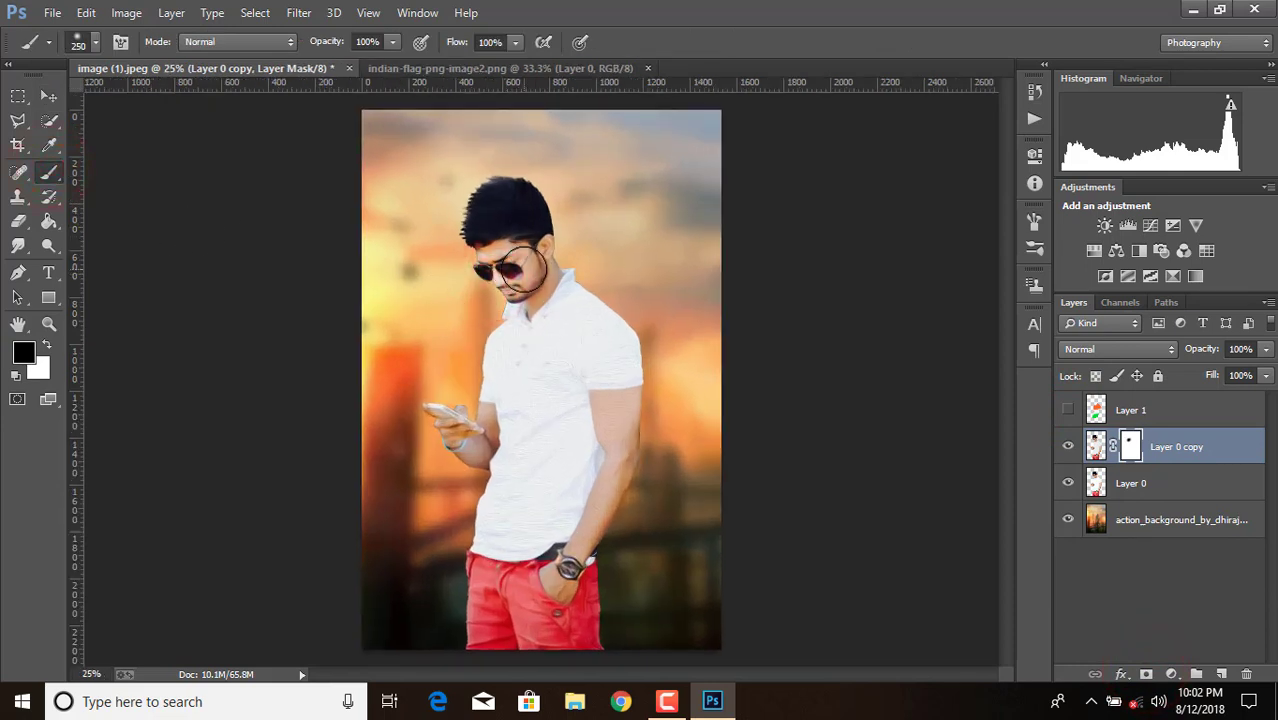
left_click_drag(505, 262, 559, 246)
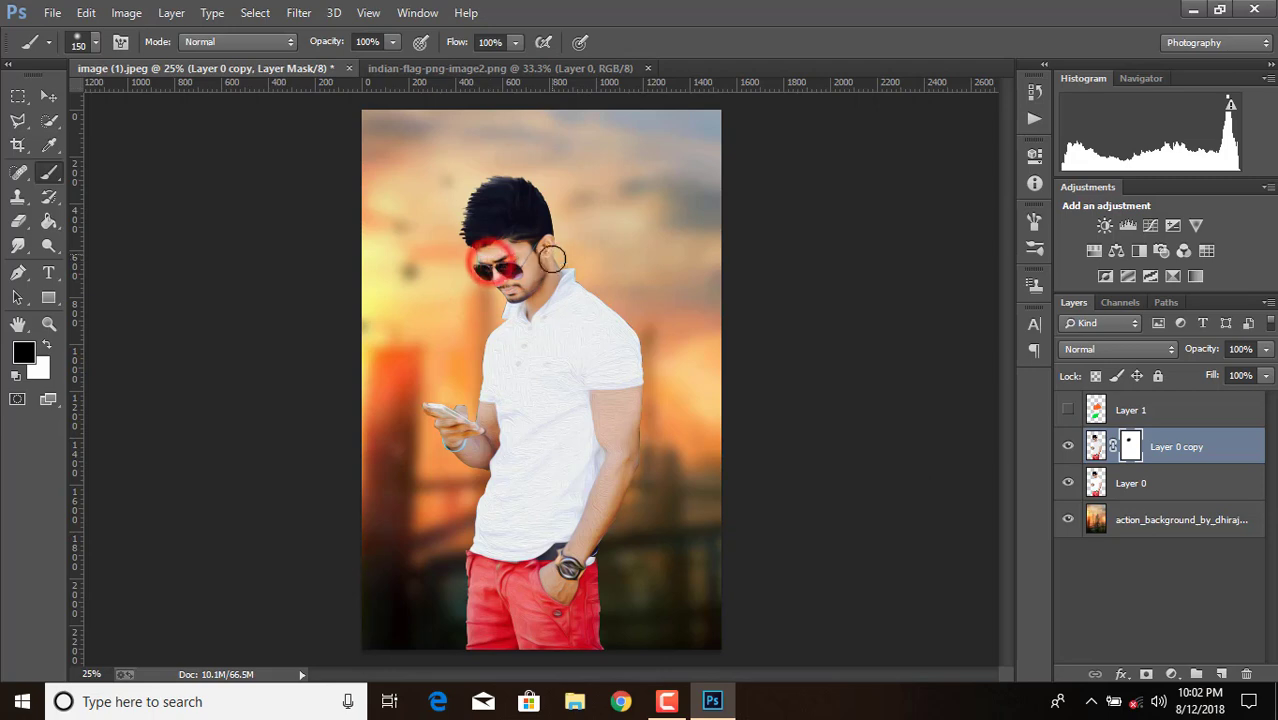
key("ctrl+z")
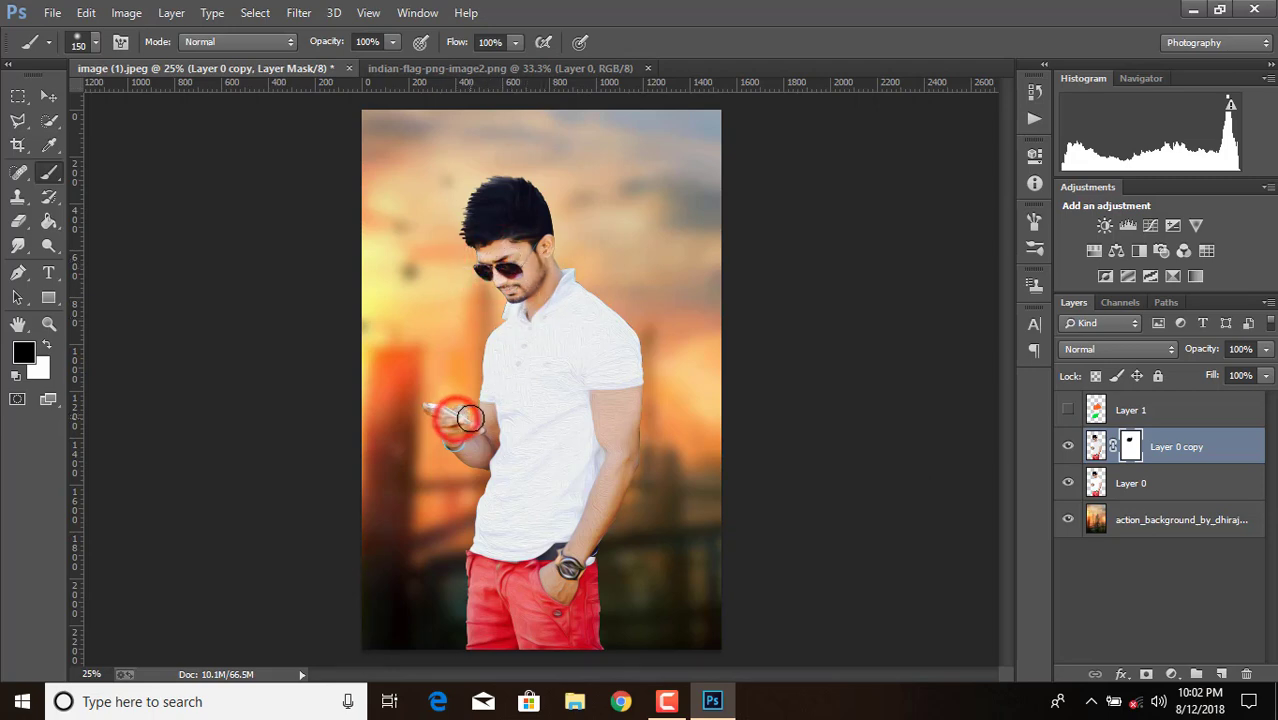
left_click_drag(455, 420, 447, 440)
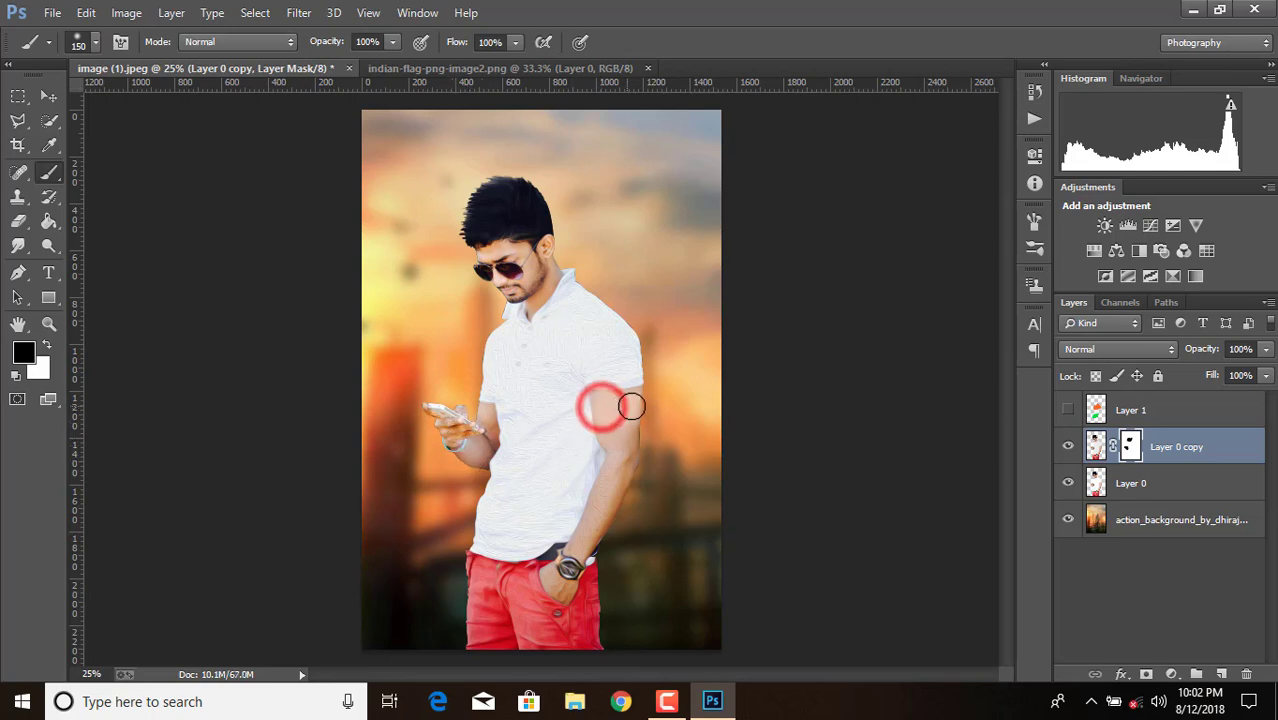
left_click_drag(611, 407, 634, 420)
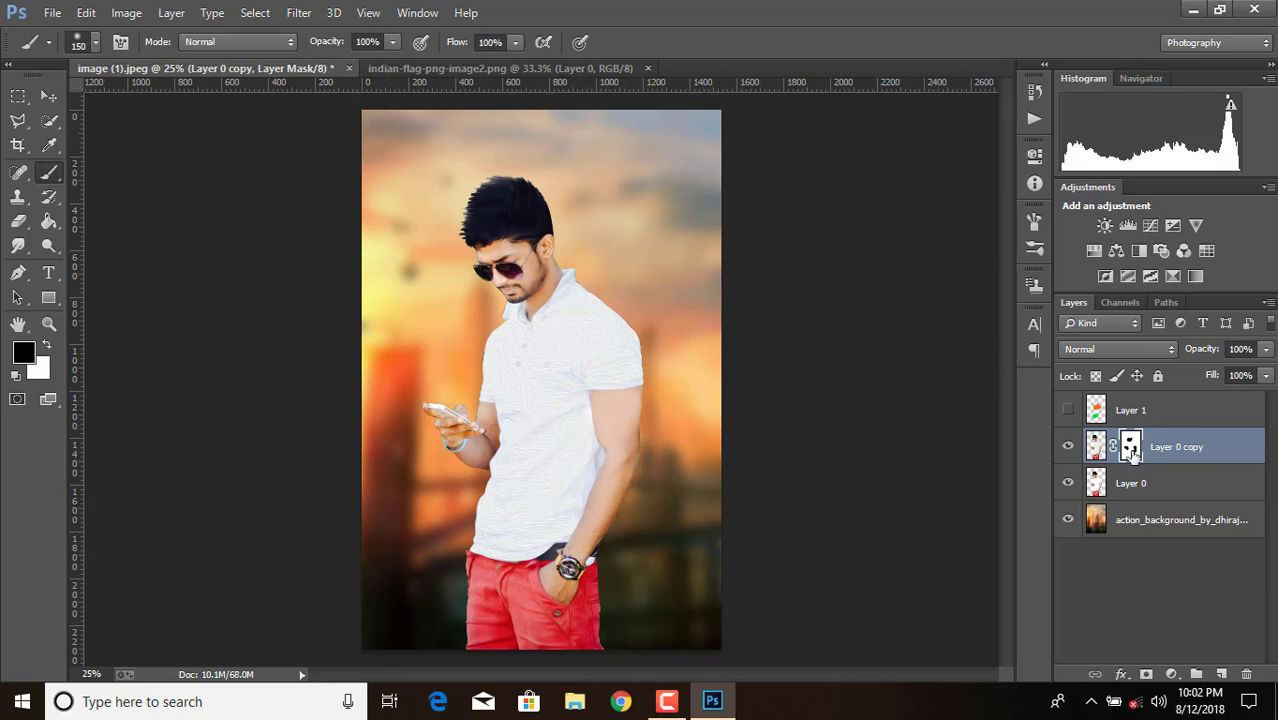
left_click(1181, 449)
Merge the man's two layers into one and add a new empty layer above.
left_click(1168, 484, "ctrl")
right_click(1168, 484)
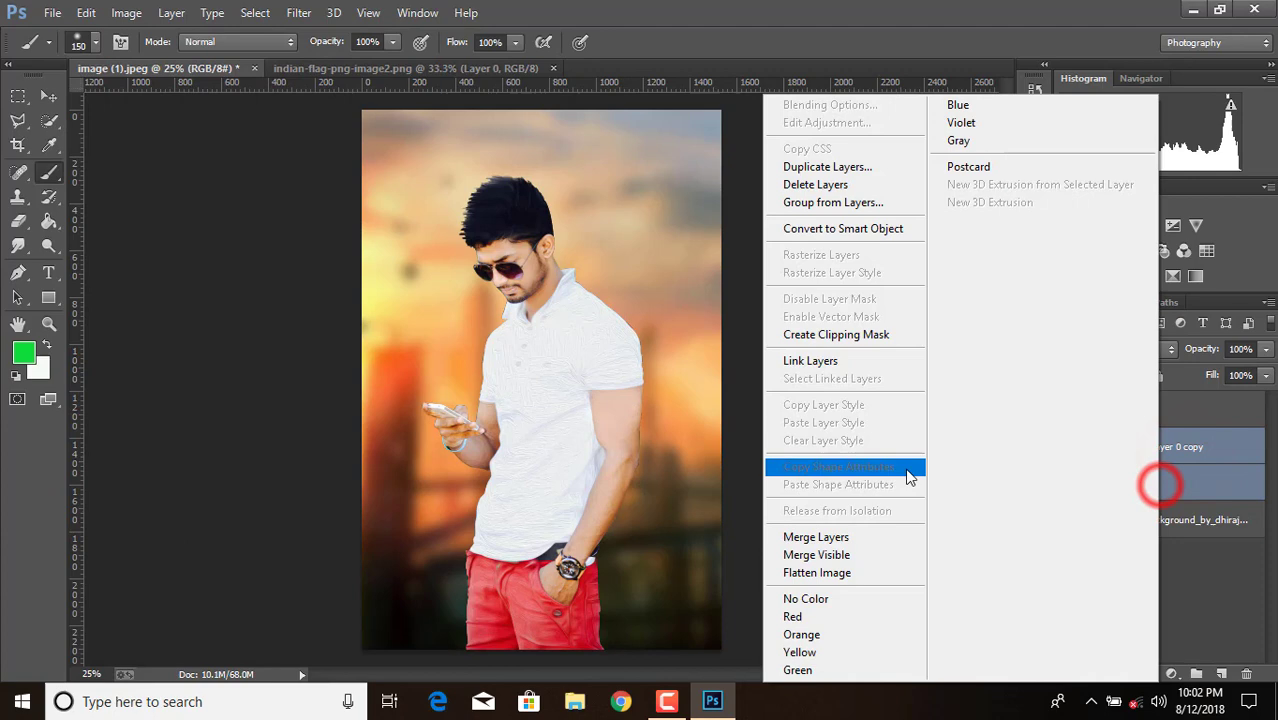
left_click(840, 539)
left_click(1221, 675)
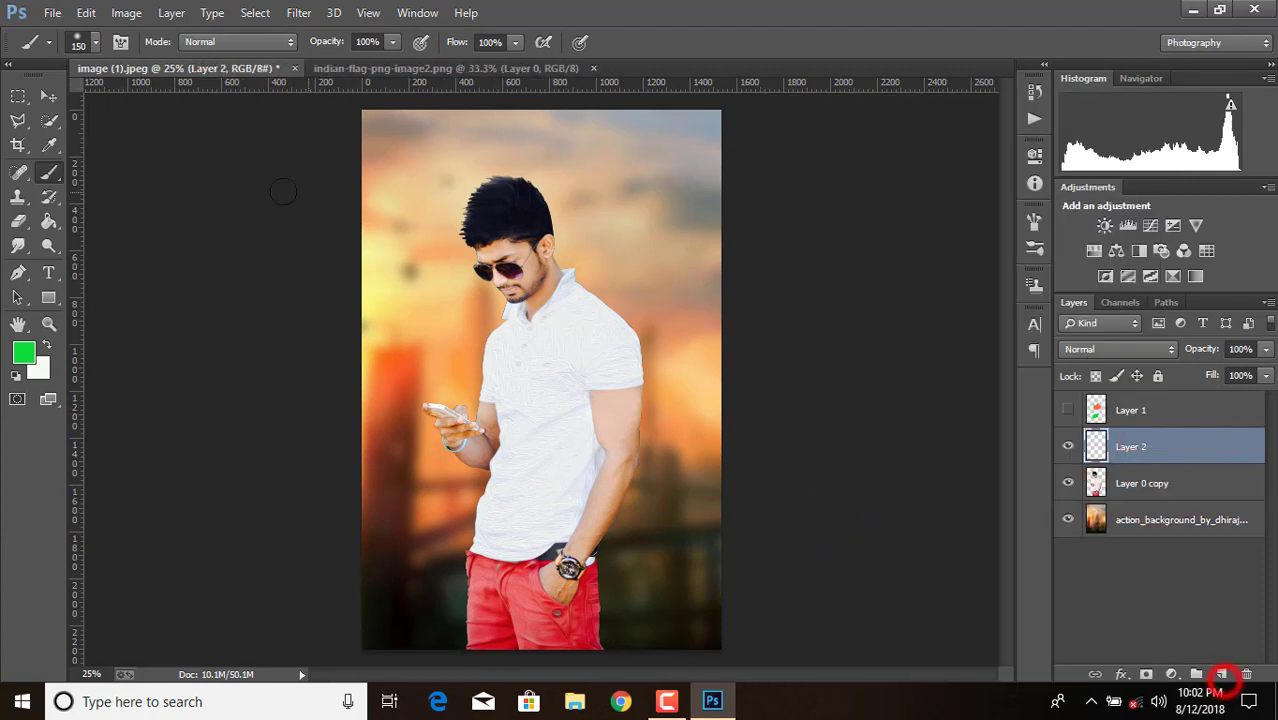
Zoom in on the sunglasses and brush green over the left lens.
key("ctrl+plus")
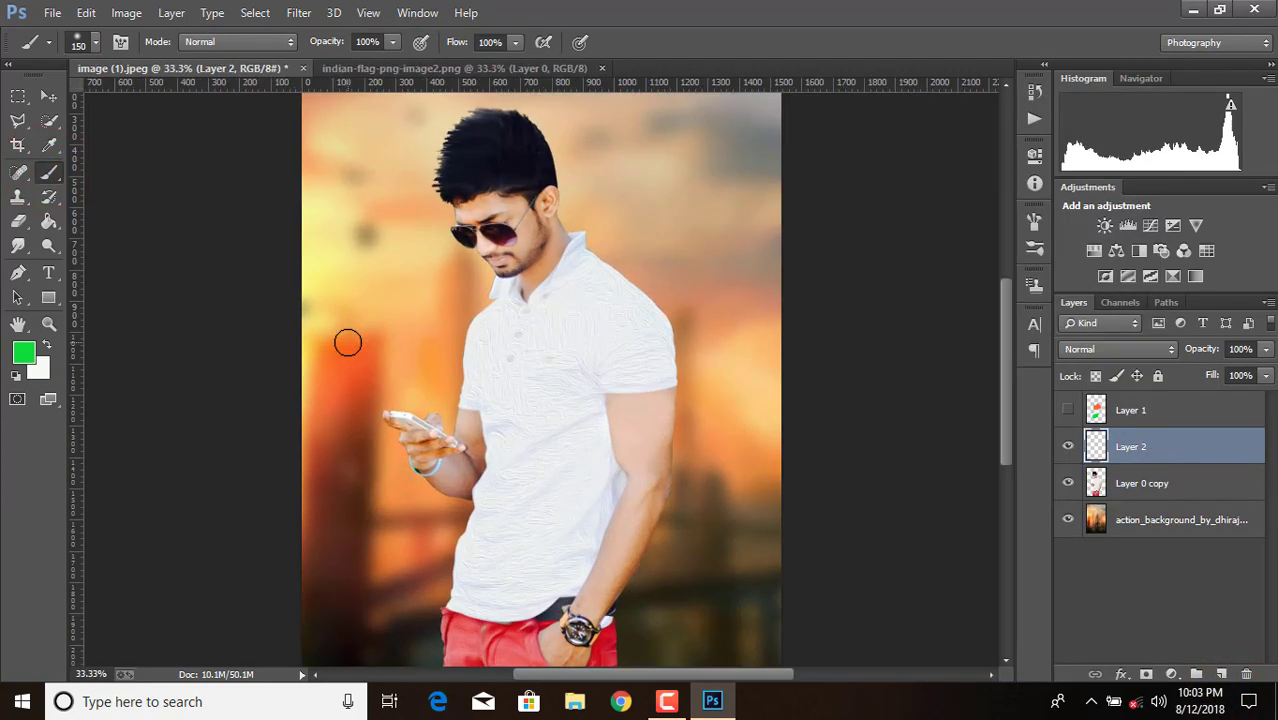
key("ctrl+plus")
scroll(352, 342, "up", 2)
scroll(352, 342, "down", 1)
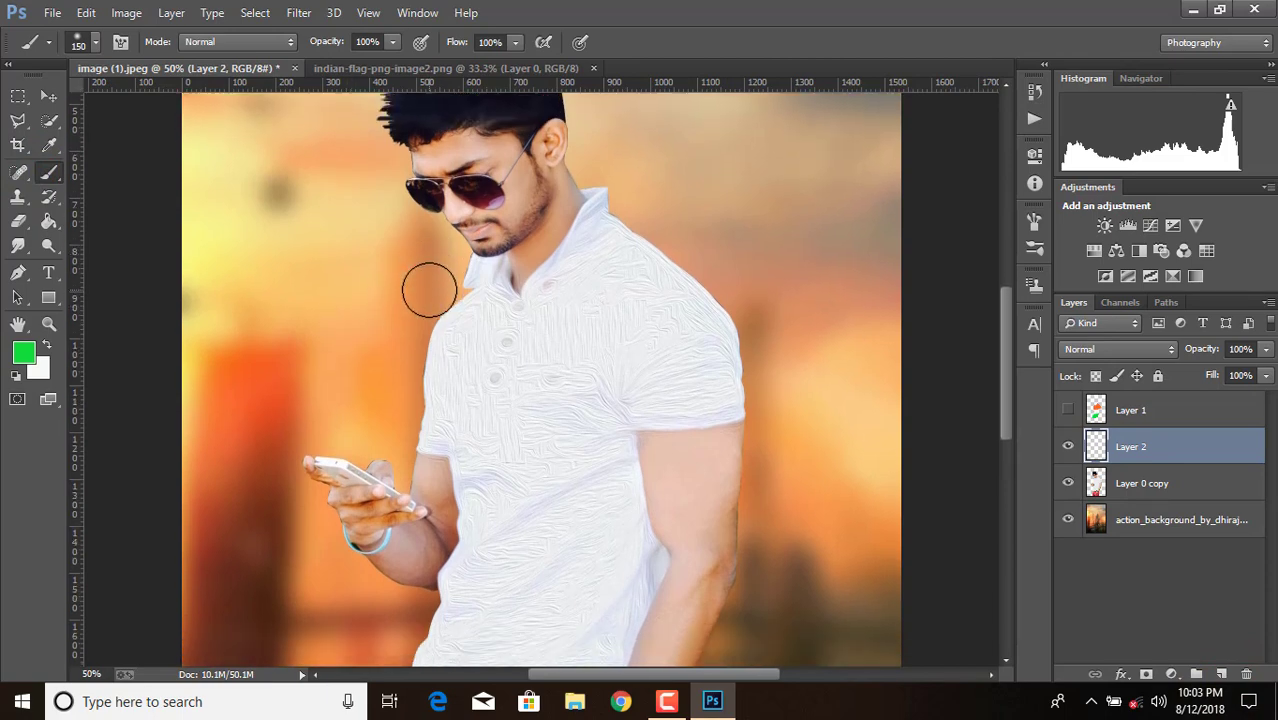
scroll(428, 286, "down", 1)
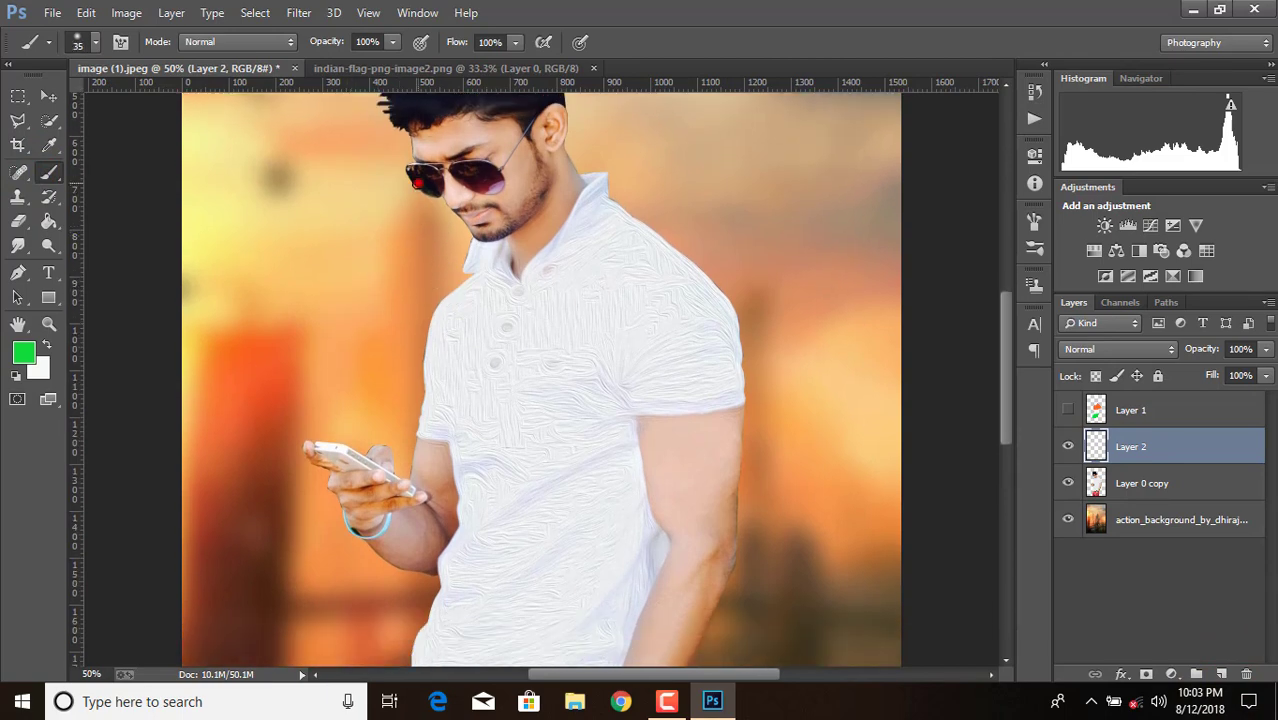
key("ctrl+plus")
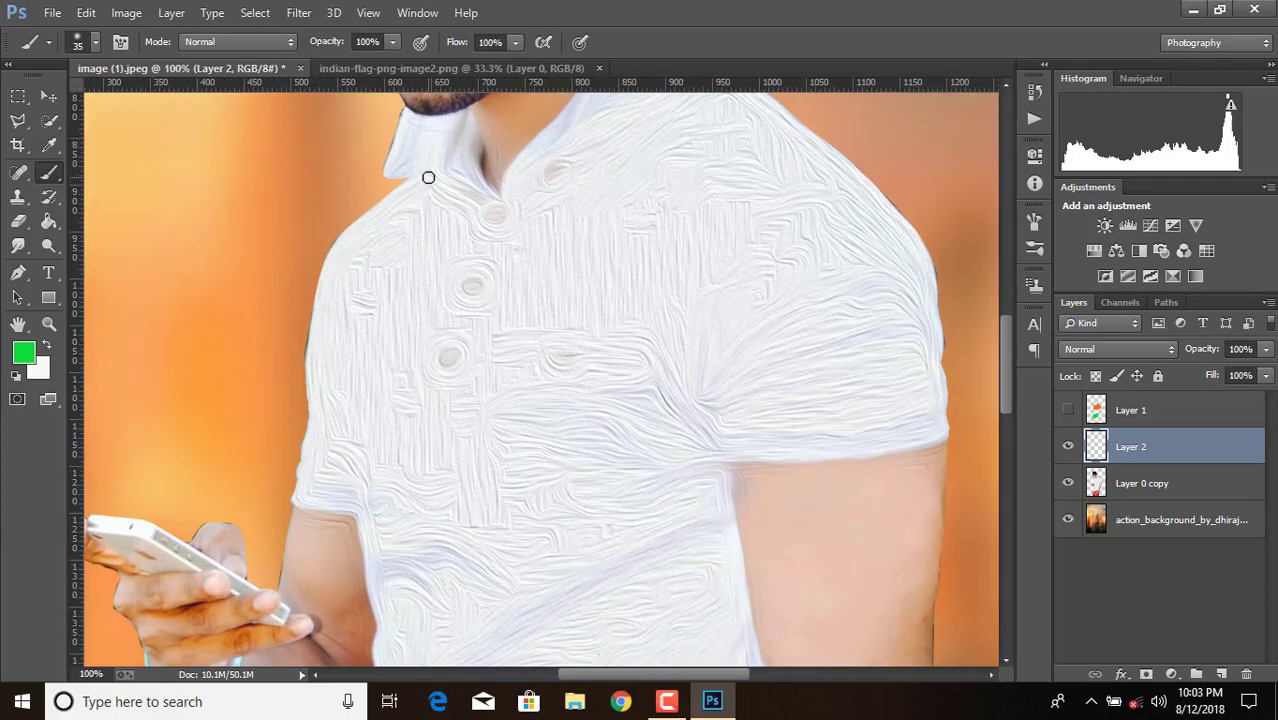
scroll(428, 177, "up", 4)
left_click_drag(284, 160, 327, 184)
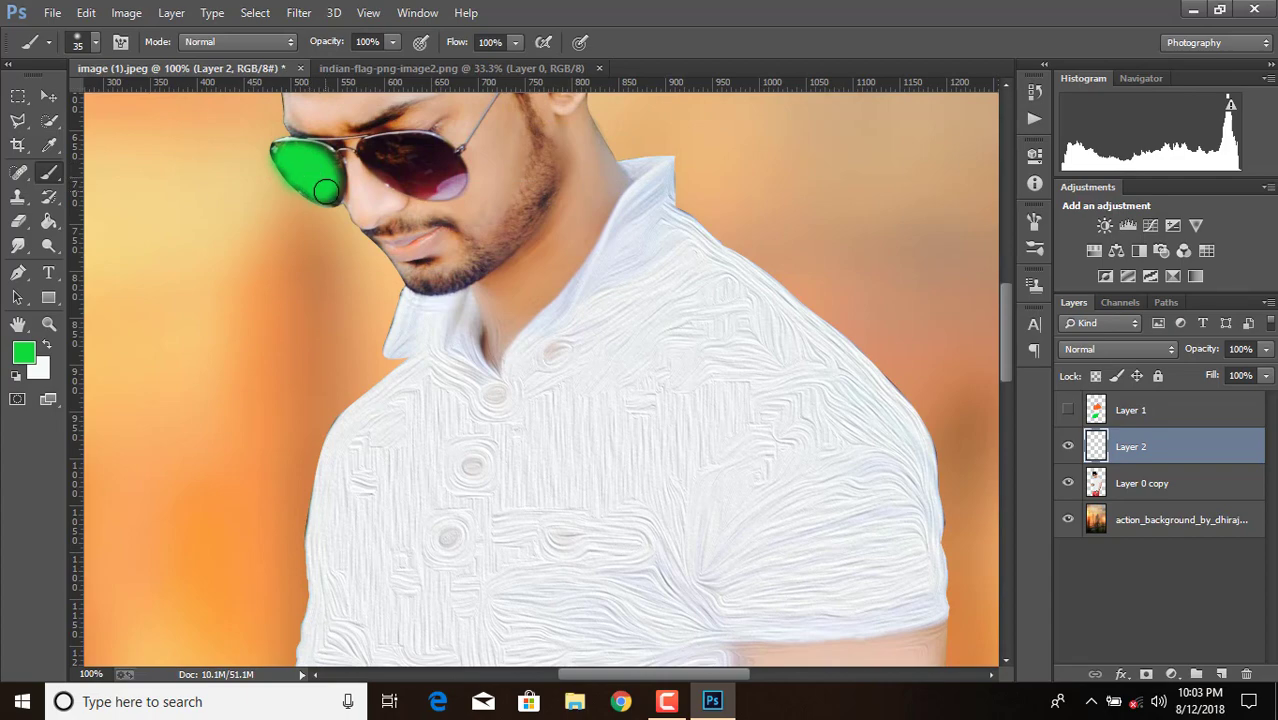
Undo the lens paint, load the man's outline as a selection, and reselect Layer 2.
left_click(86, 12)
mouse_move(126, 12)
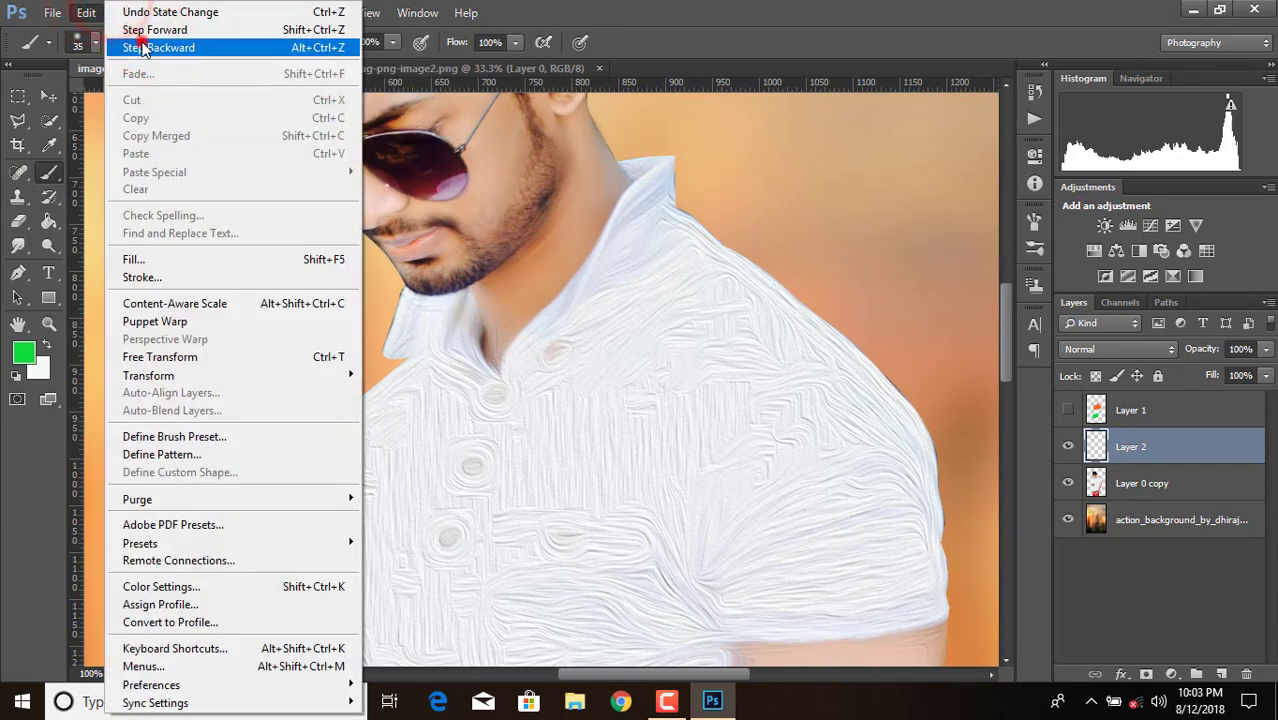
left_click(124, 47)
right_click(1096, 483)
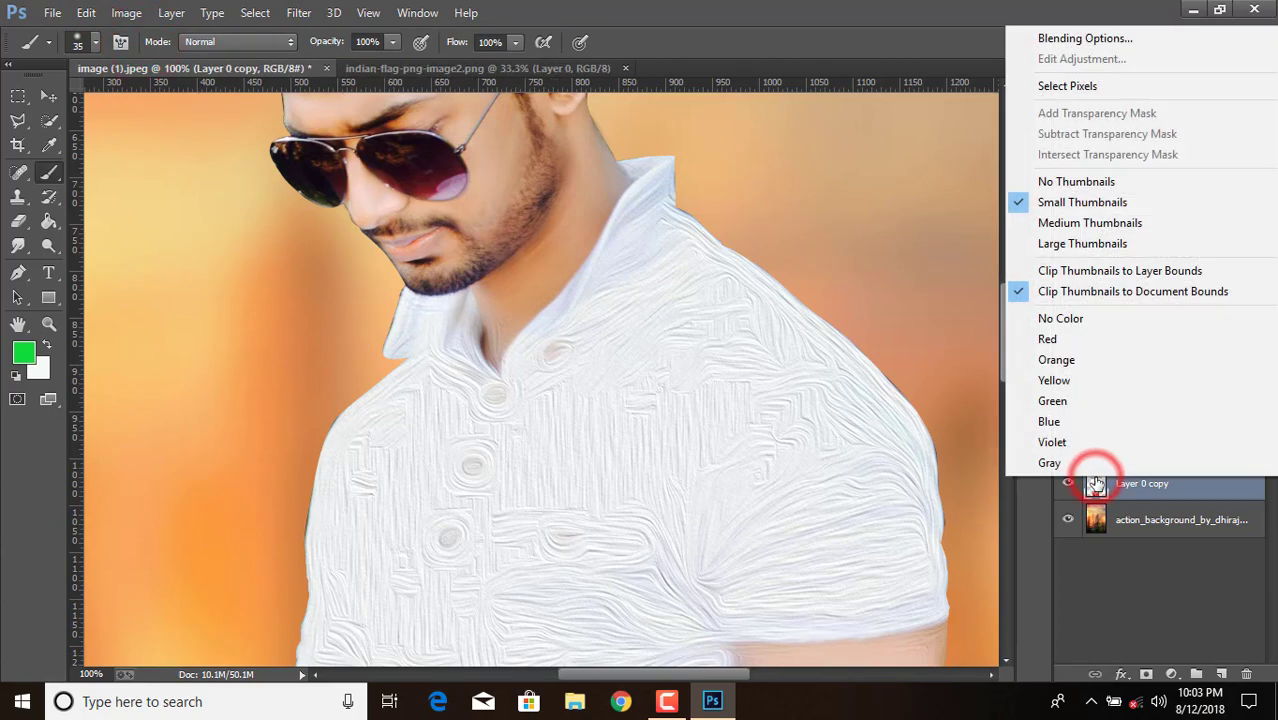
left_click(1062, 86)
left_click(1100, 450)
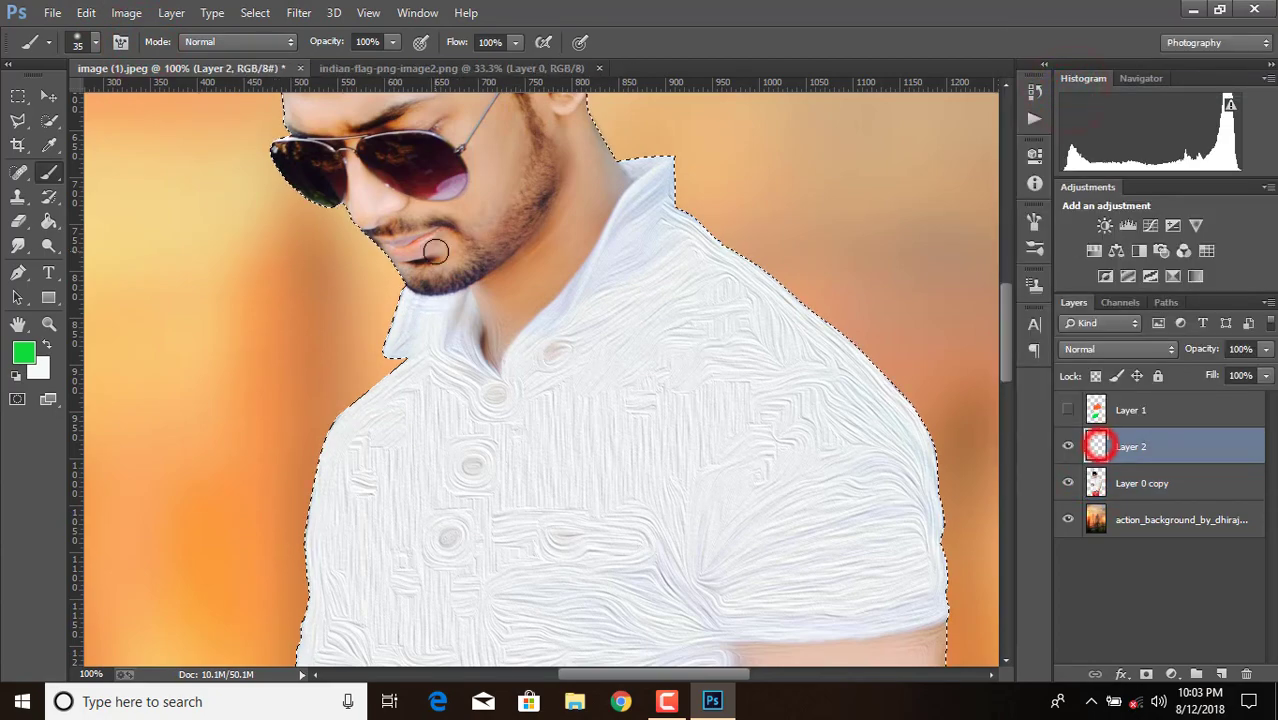
Paint both sunglass lenses green and set Layer 2's blend mode to Color.
left_click_drag(283, 152, 318, 160)
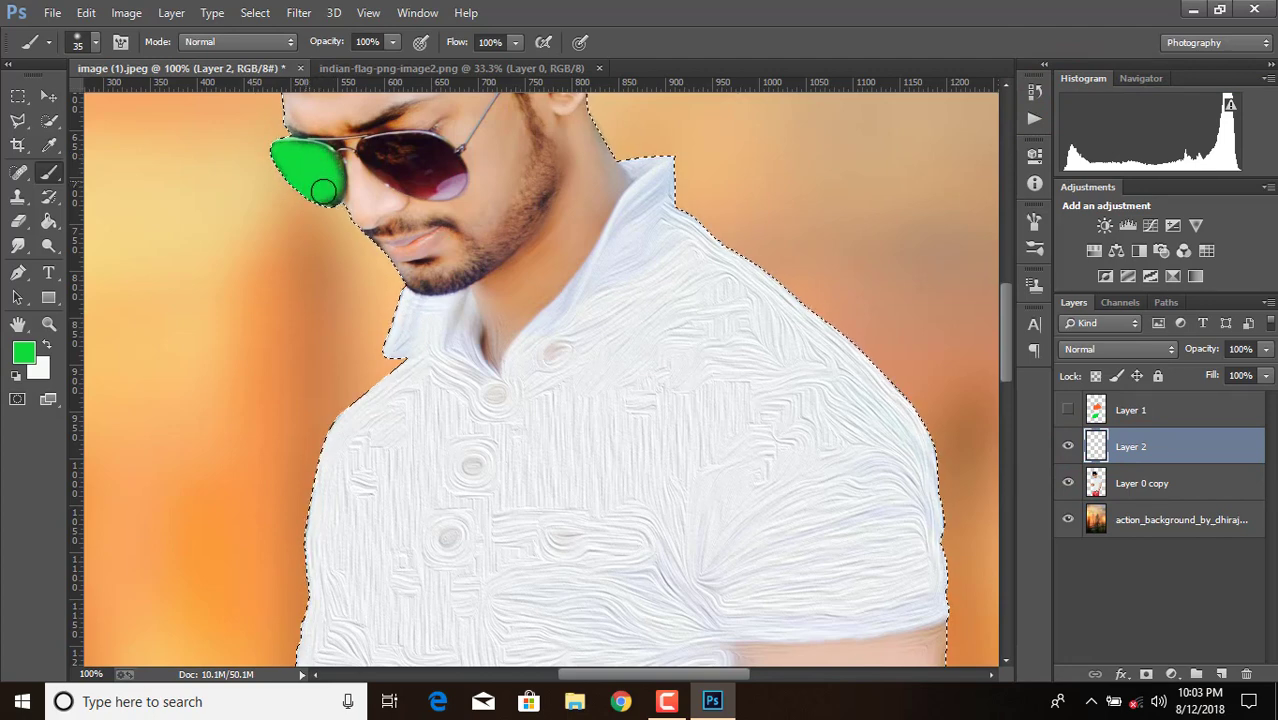
left_click_drag(390, 152, 450, 178)
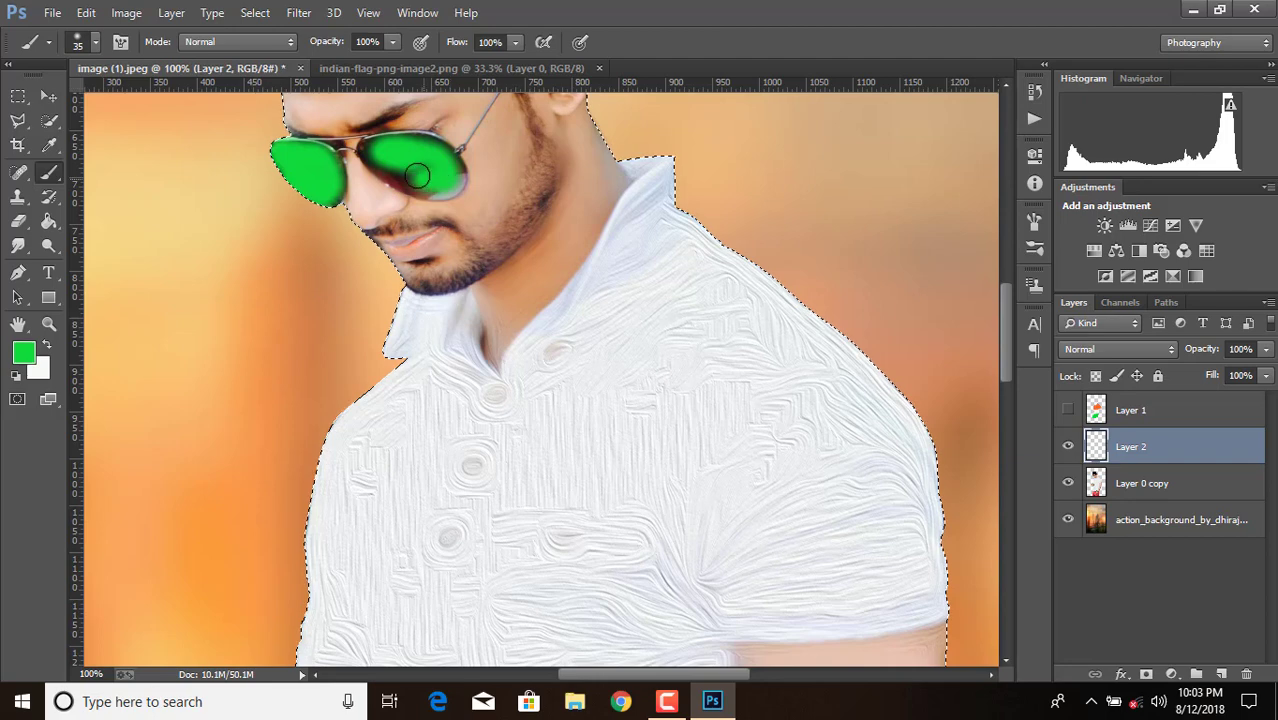
left_click(1133, 349)
left_click(1078, 448)
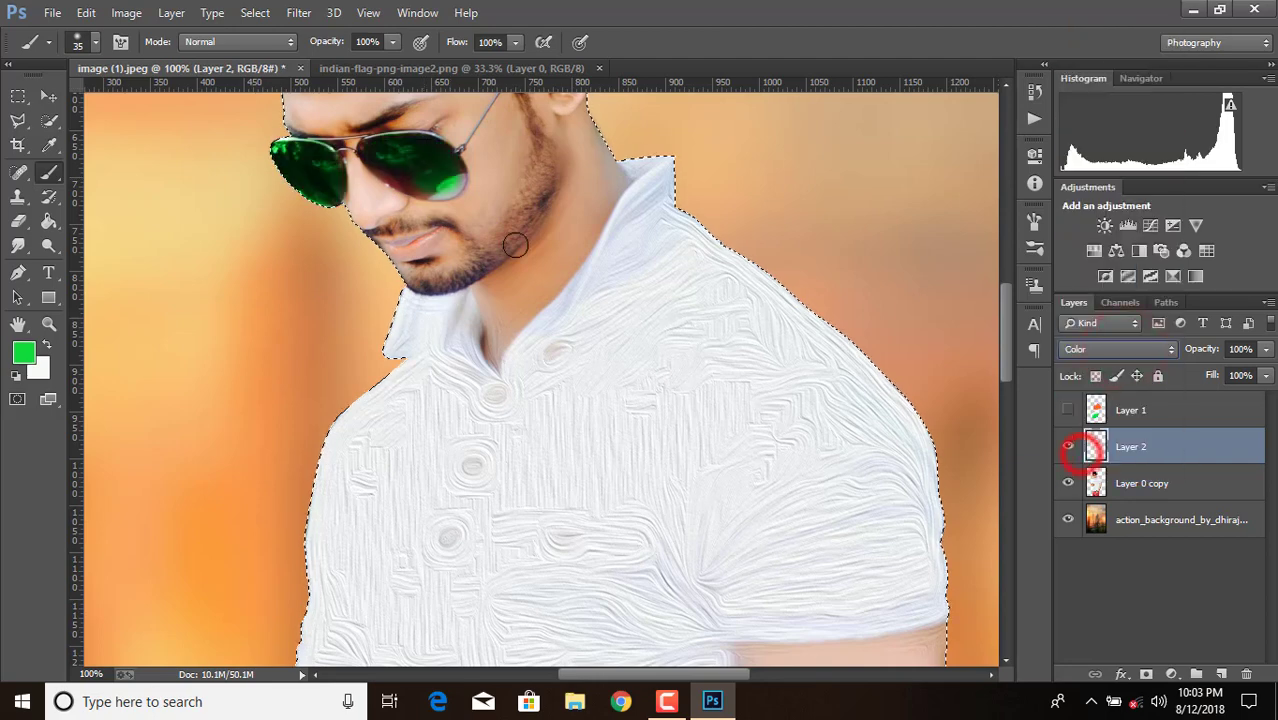
left_click(390, 160)
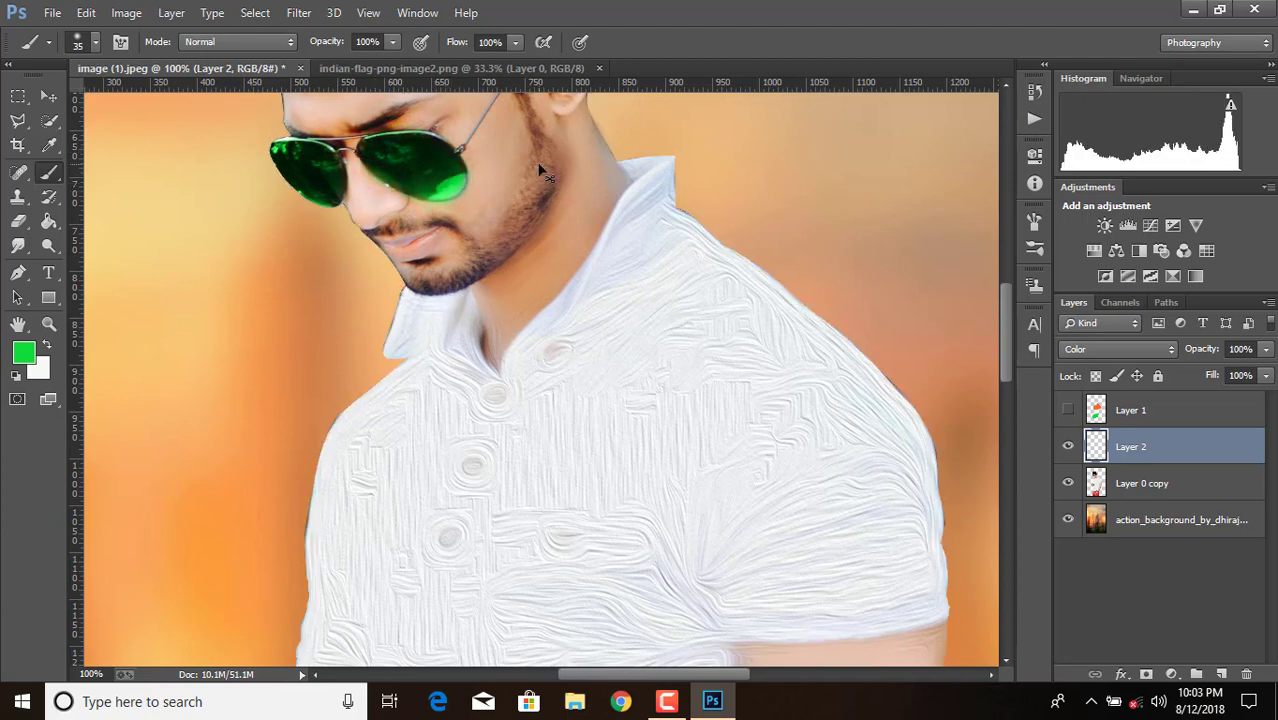
key("ctrl+minus")
key("ctrl+minus")
key("ctrl+minus")
key("ctrl+minus")
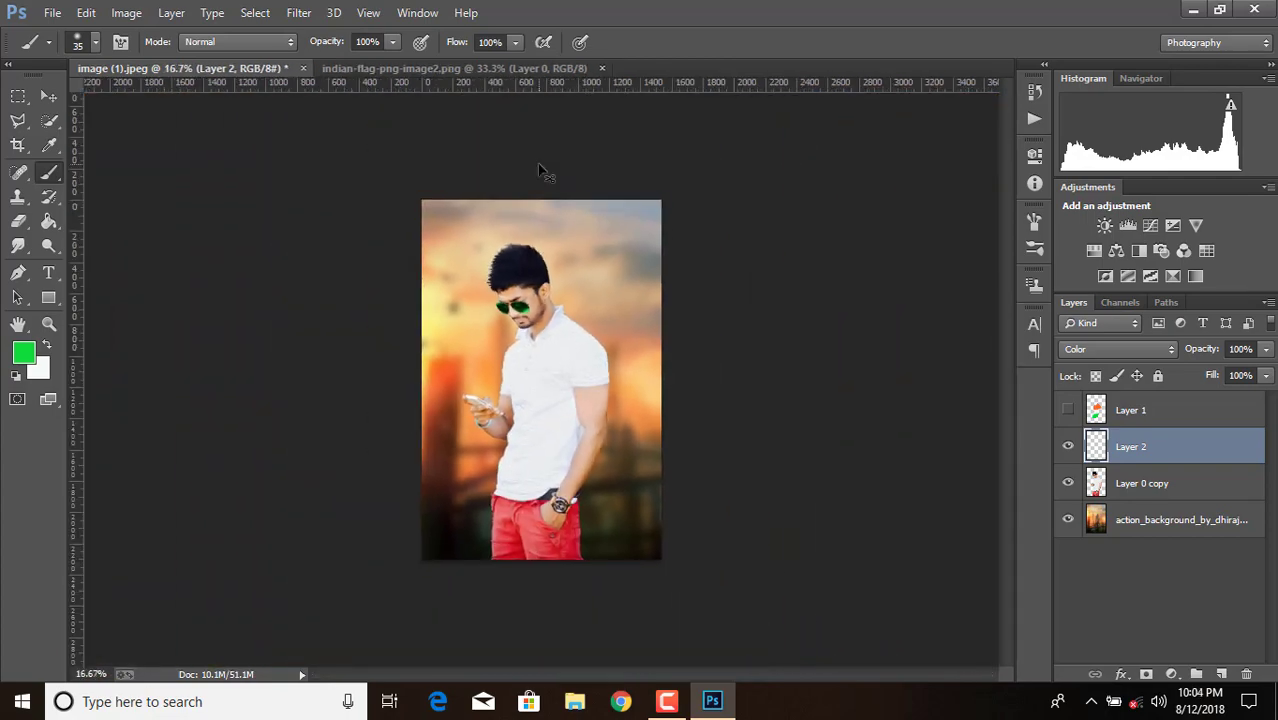
Show the tricolour shirt layer again and Merge Visible into one layer.
key("ctrl+plus")
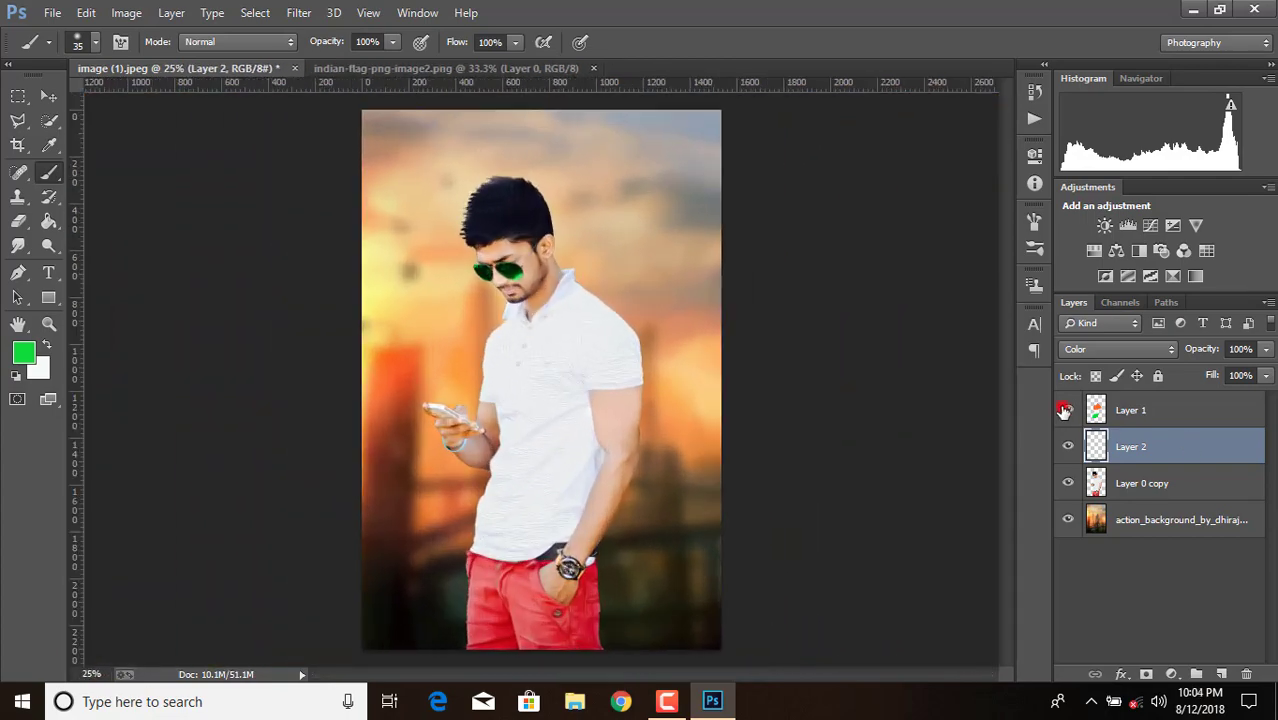
left_click(1066, 410)
left_click(1145, 520)
right_click(1160, 514)
left_click(807, 558)
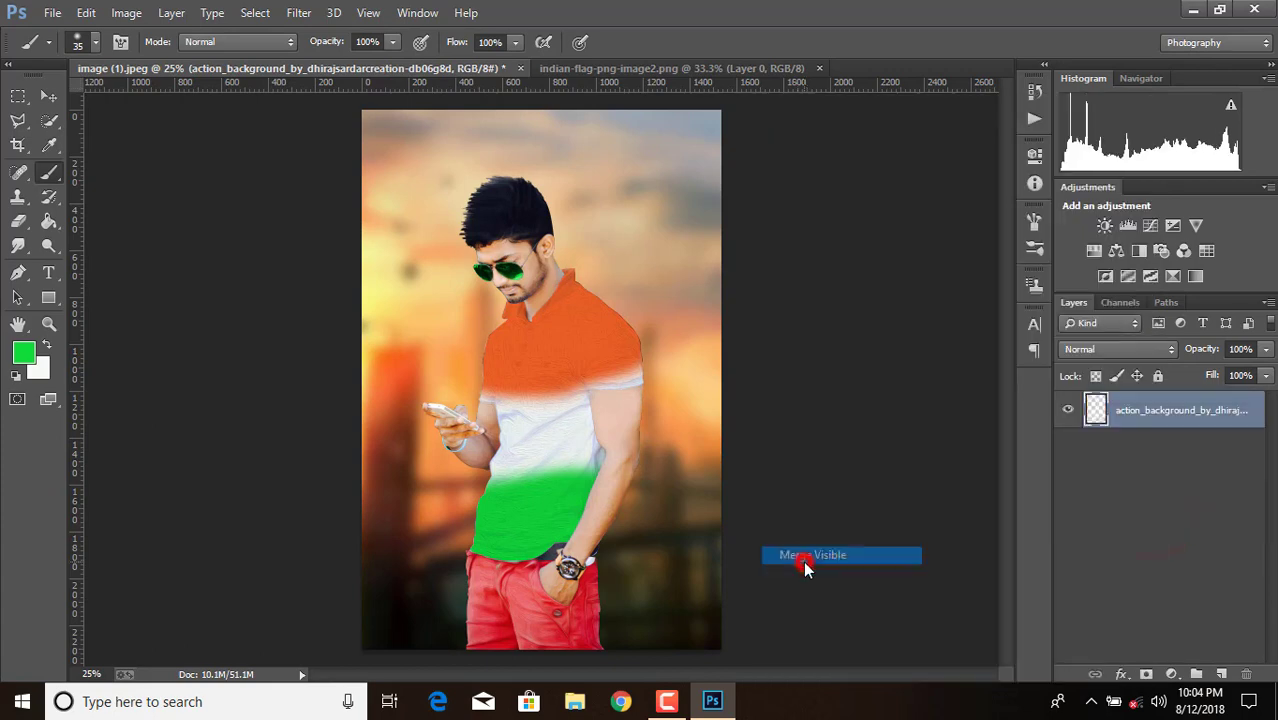
key("ctrl+minus")
left_click(299, 12)
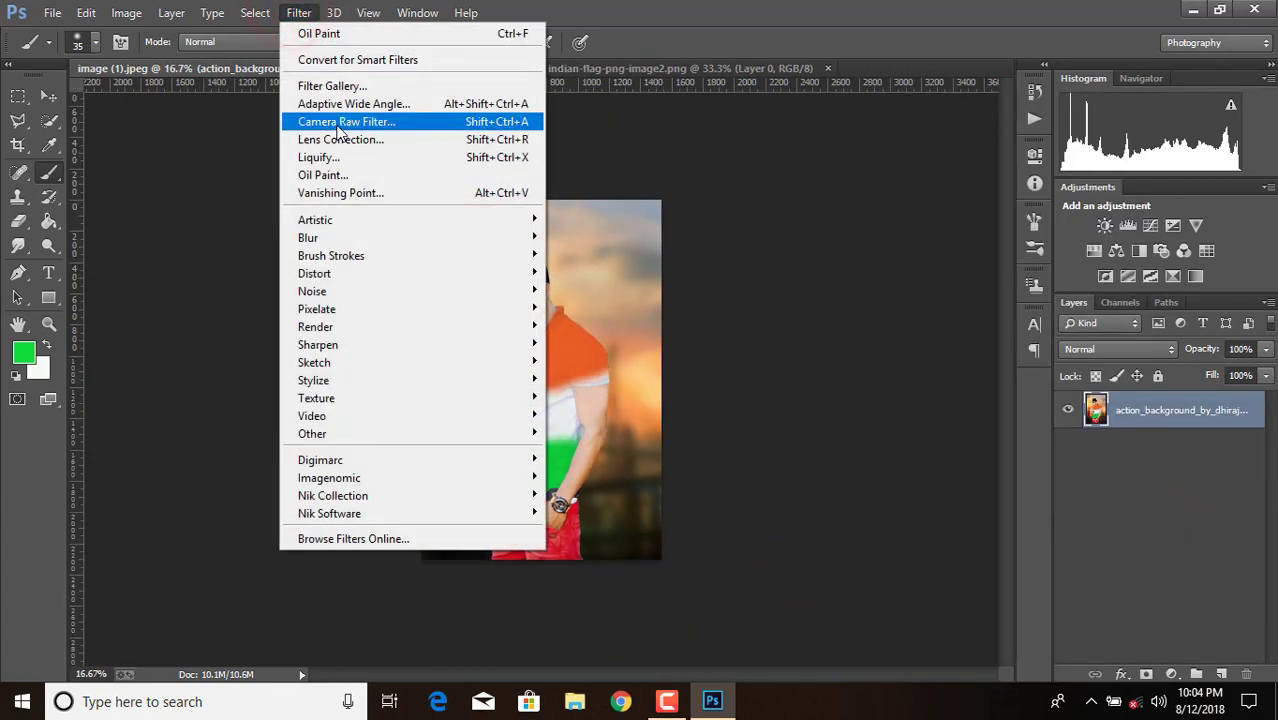
In the Camera Raw Filter, raise Clarity to +54 and darken the blacks.
left_click(338, 125)
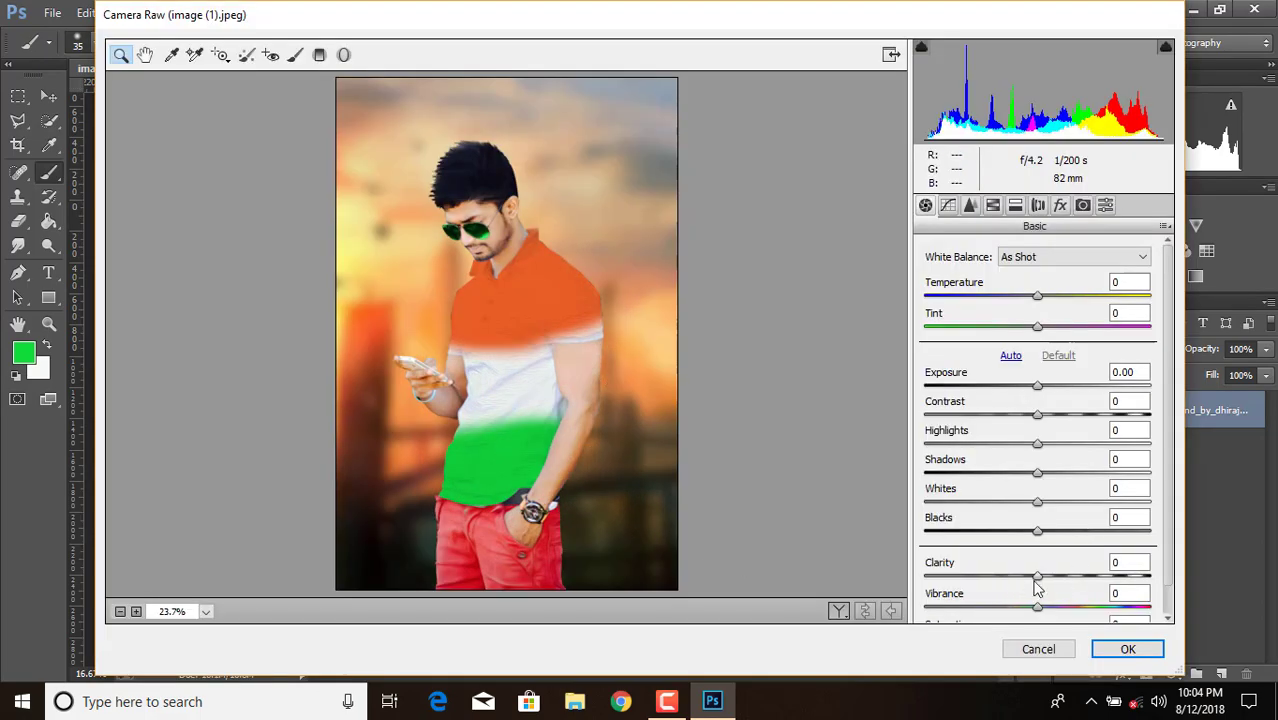
left_click_drag(1037, 577, 1098, 577)
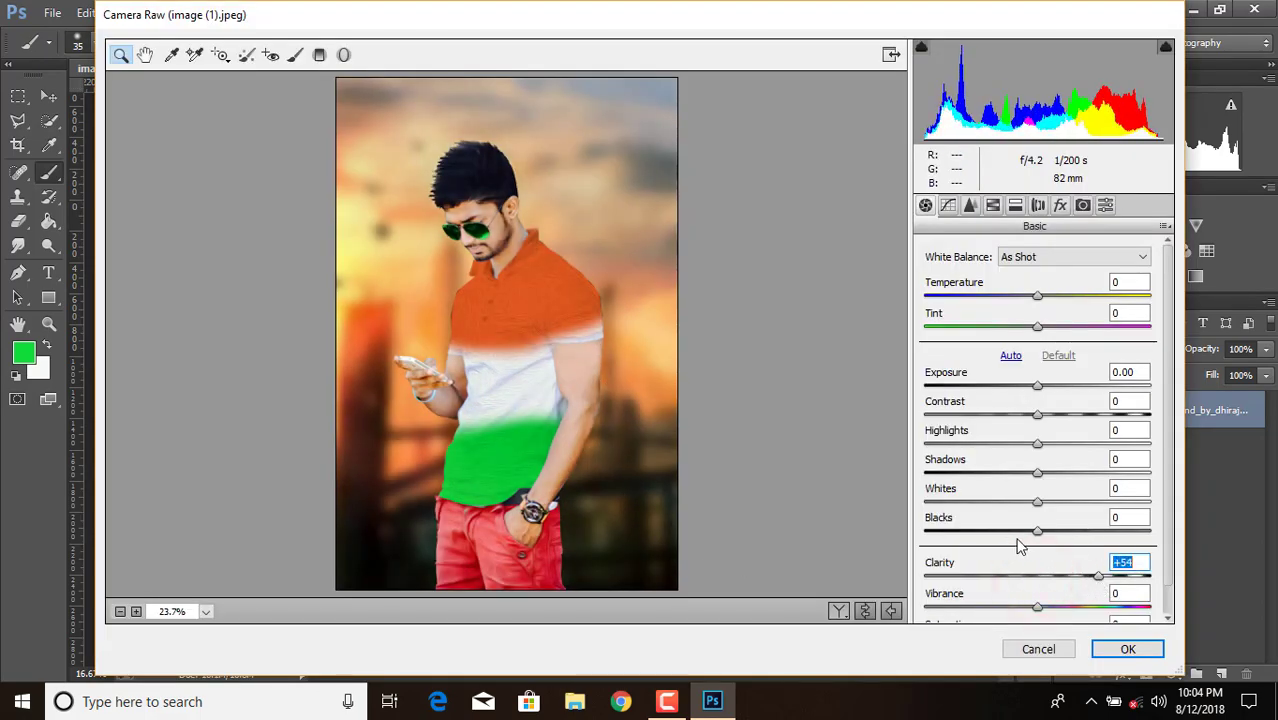
mouse_move(1037, 531)
left_mouse_down()
mouse_move(1008, 532)
mouse_move(1074, 502)
mouse_move(1044, 472)
mouse_move(1074, 442)
left_mouse_up()
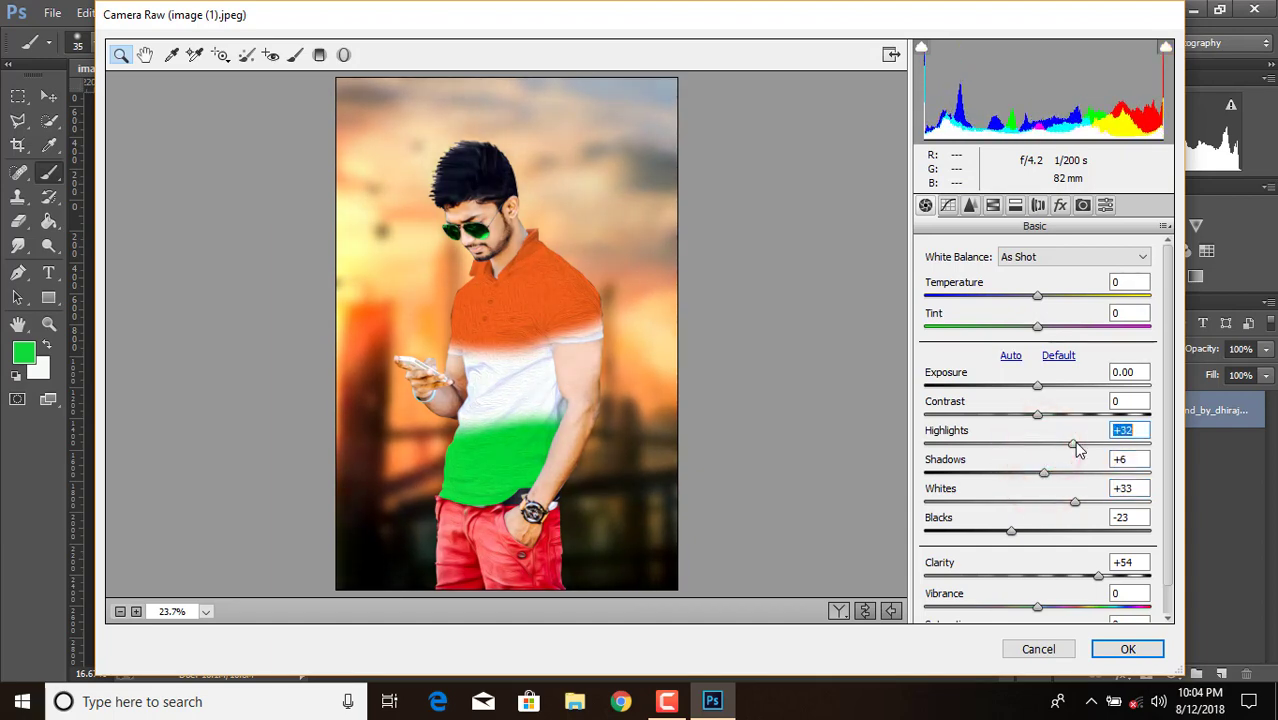
Shift the greens hue, set oranges hue -3, greens saturation +25 and vignette -35, then apply.
left_click(1015, 205)
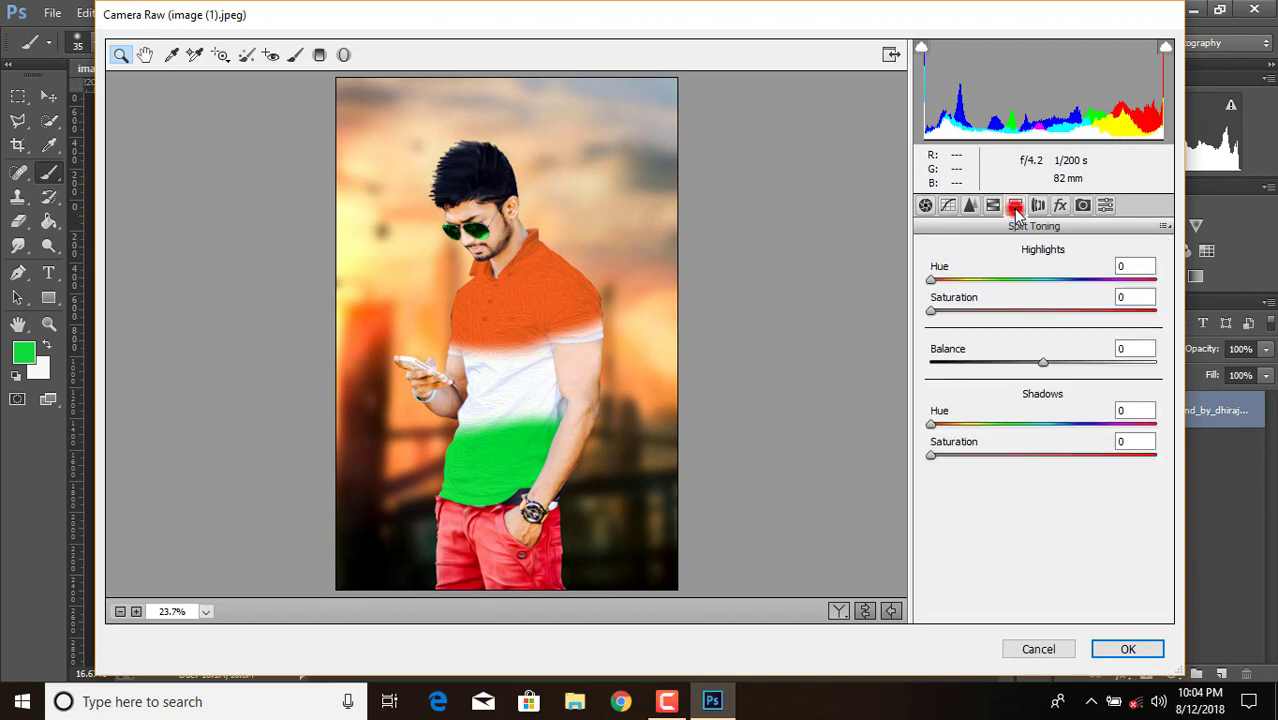
left_click(992, 205)
left_click_drag(1043, 431, 1062, 436)
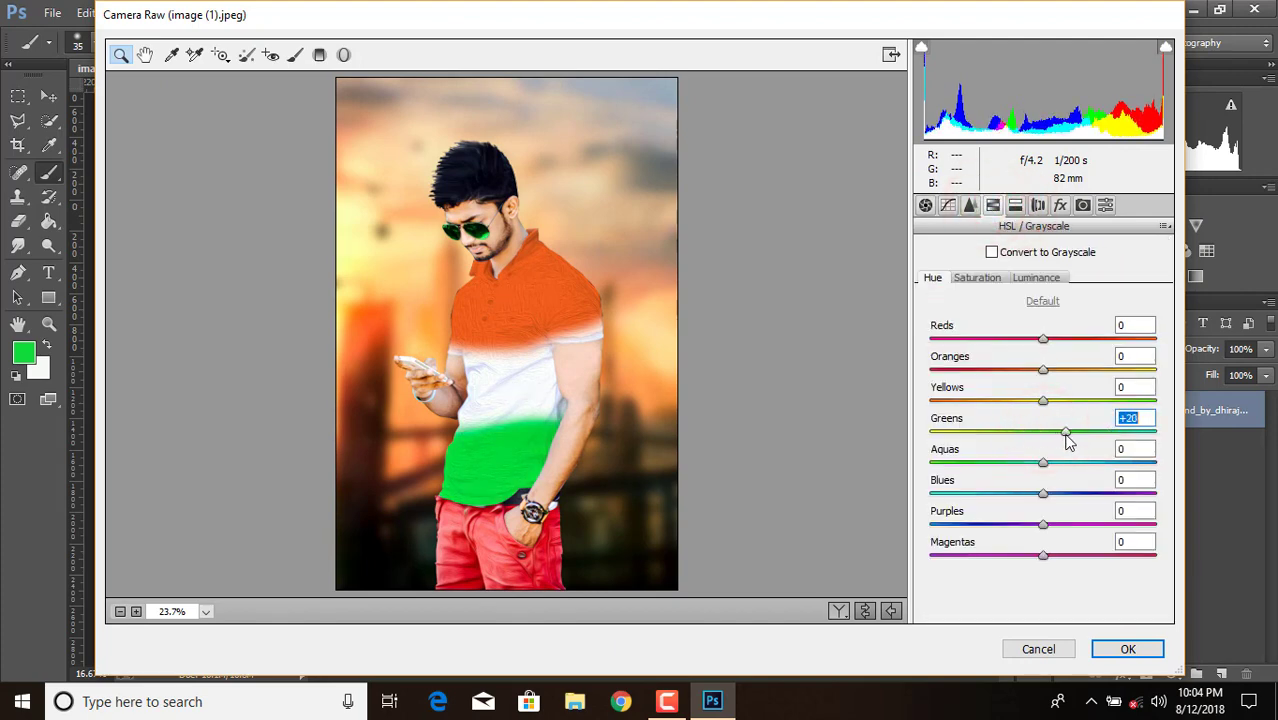
left_click_drag(1043, 372, 1040, 373)
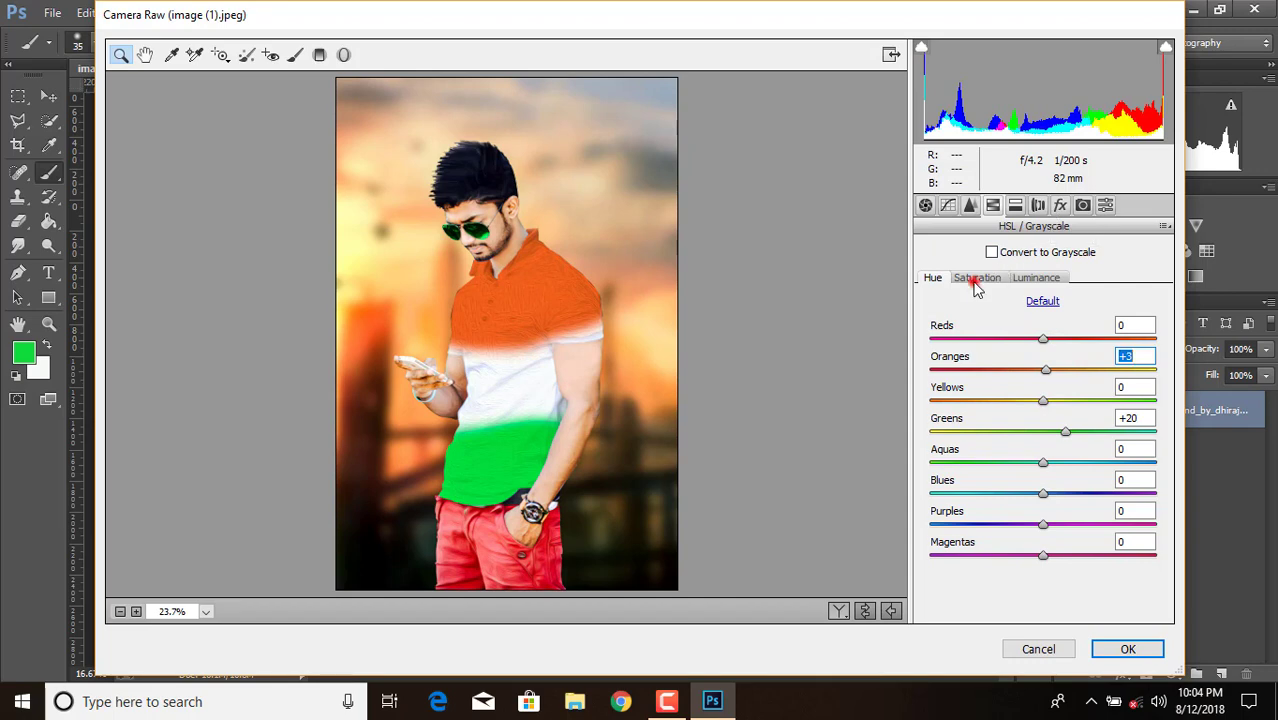
left_click(977, 279)
mouse_move(1044, 432)
left_mouse_down()
mouse_move(1073, 436)
mouse_move(1004, 449)
left_mouse_up()
left_click(1060, 205)
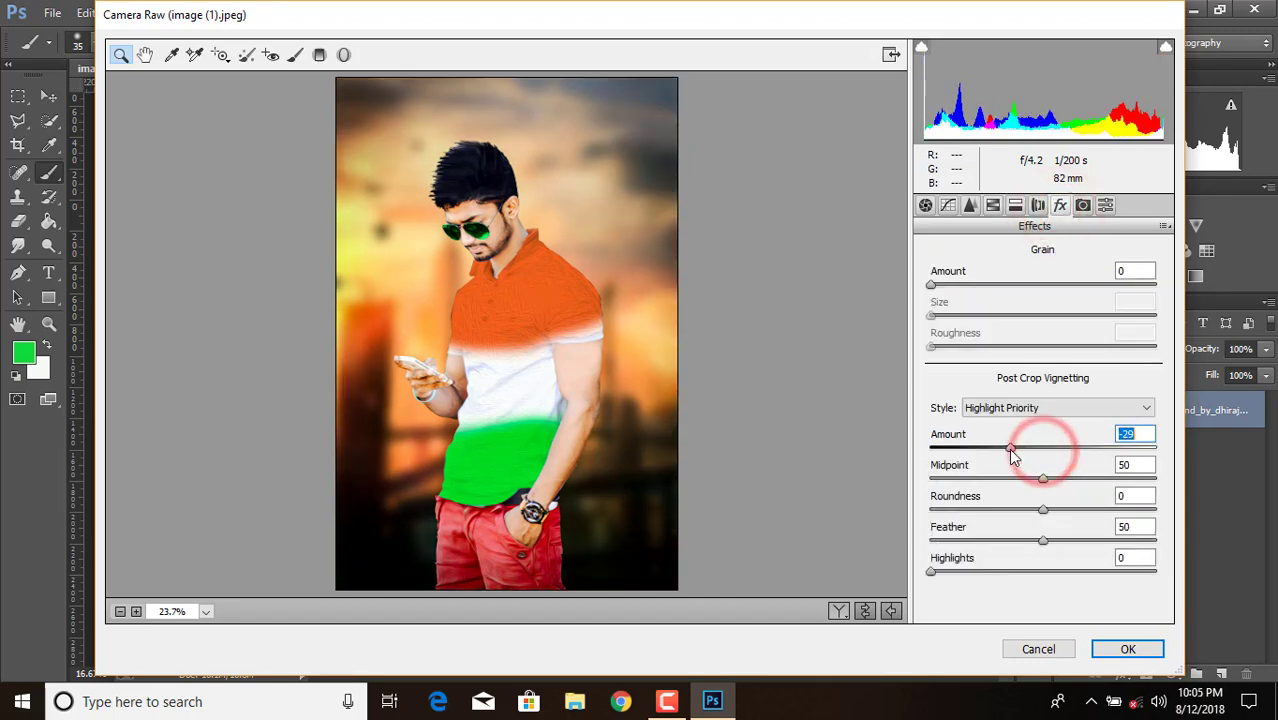
left_click(1110, 649)
Flatten the image to a single Background layer and start saving it as a JPEG.
right_click(1136, 420)
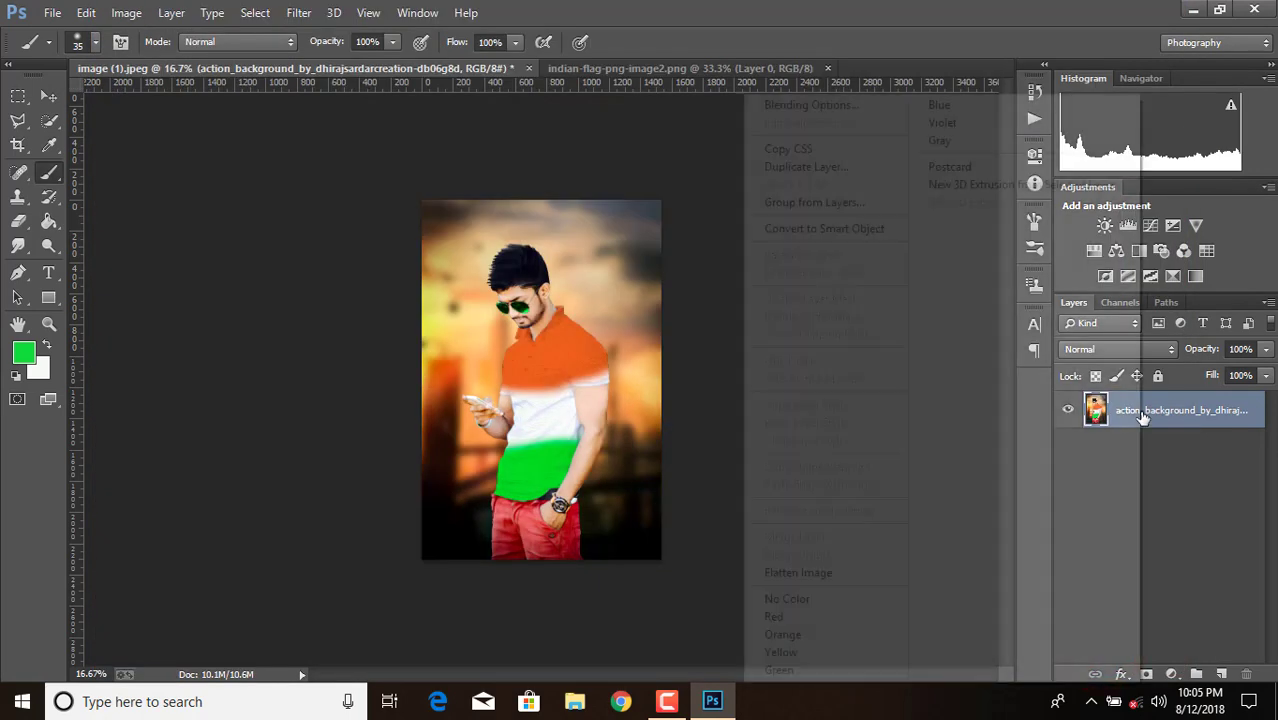
left_click(783, 578)
left_click(52, 12)
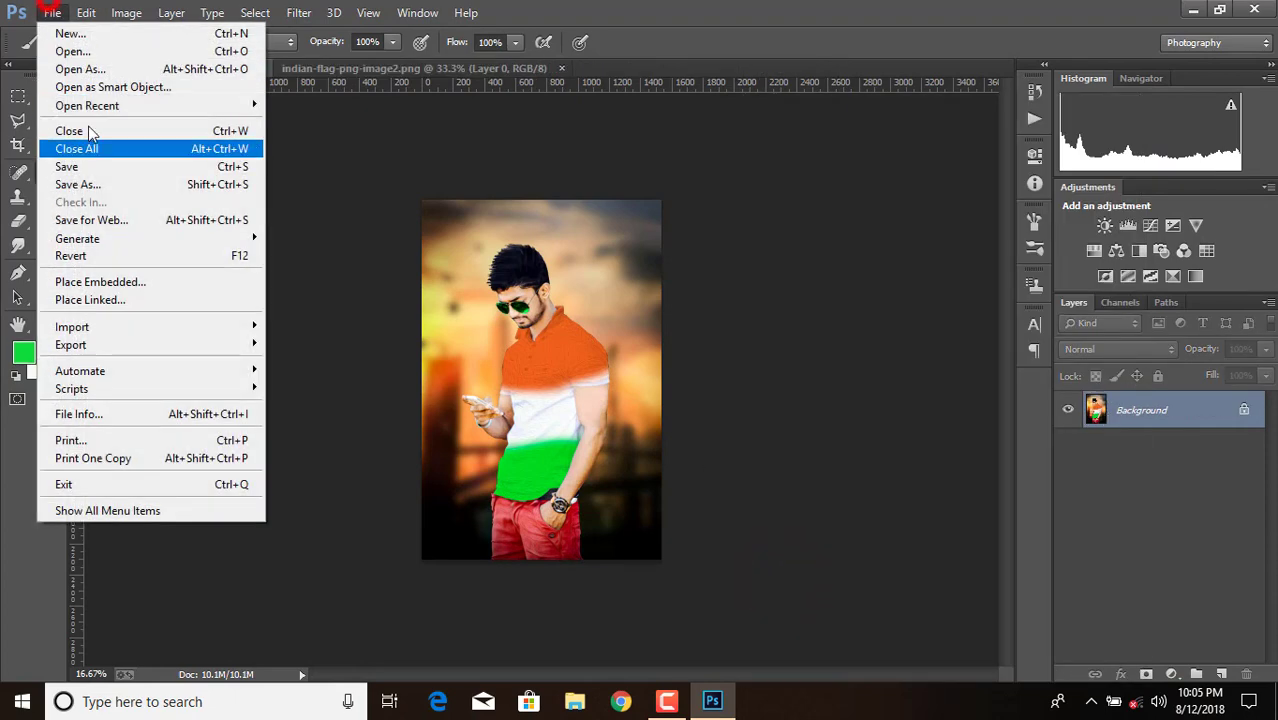
left_click(100, 184)
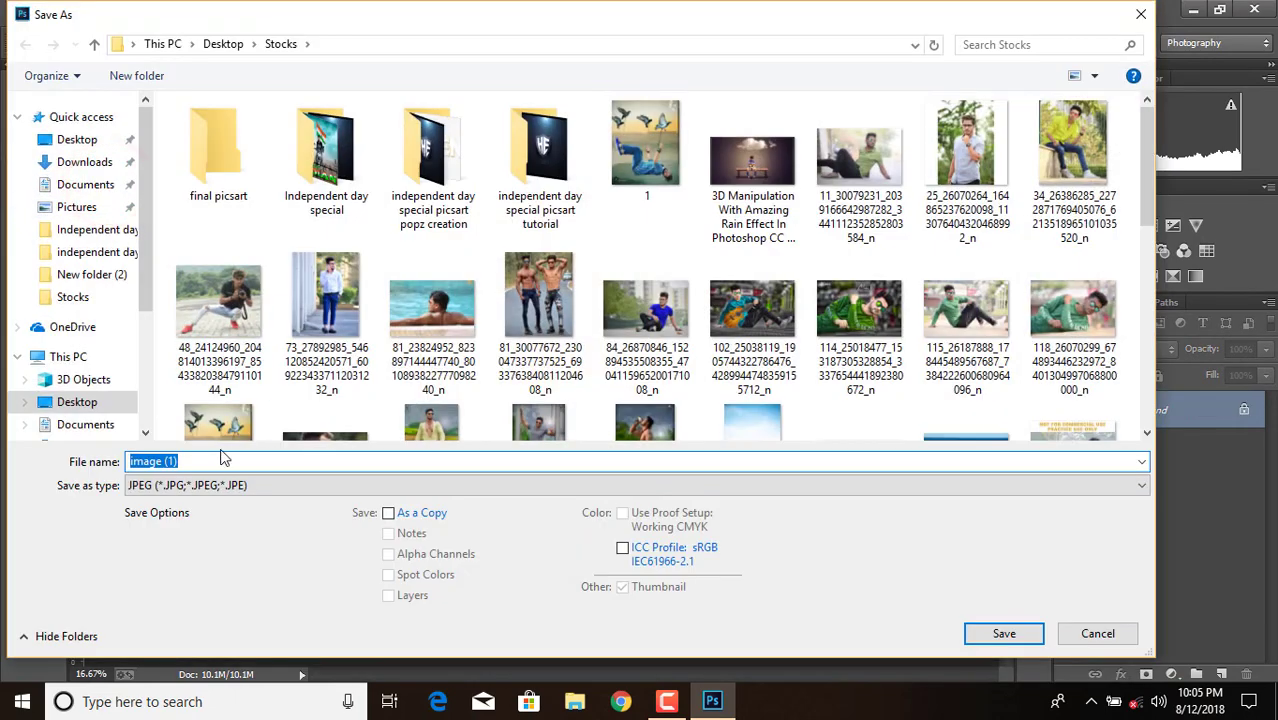